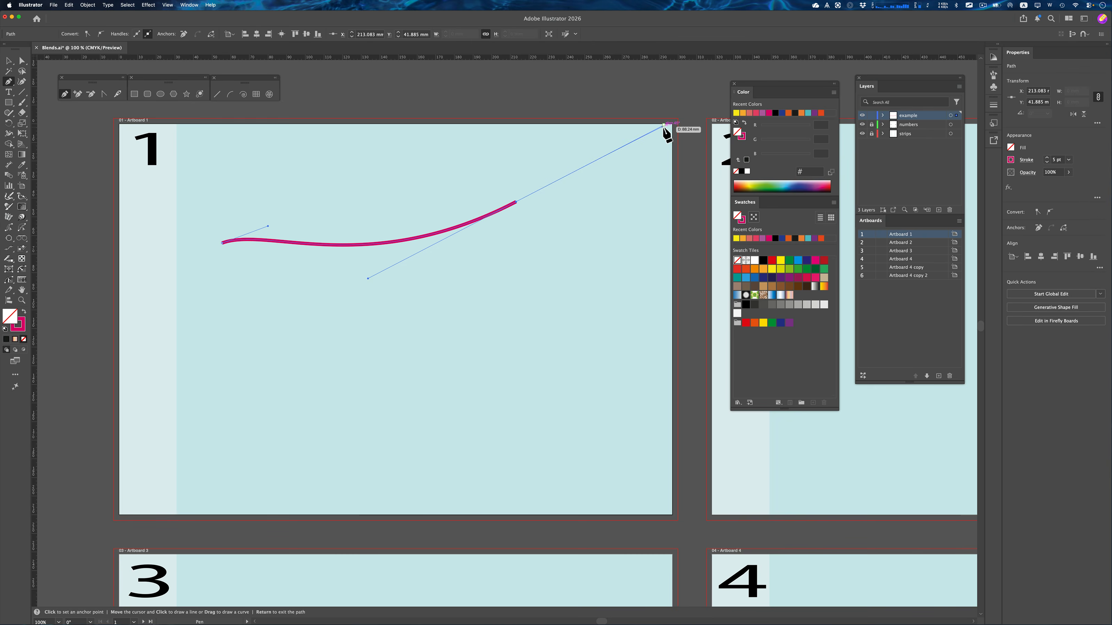
- Finish the curved path with the default black 1 pt stroke and no fill, and place a copy of it straight below
{"action": "key", "text": "Return"}
{"action": "key", "text": "d"}
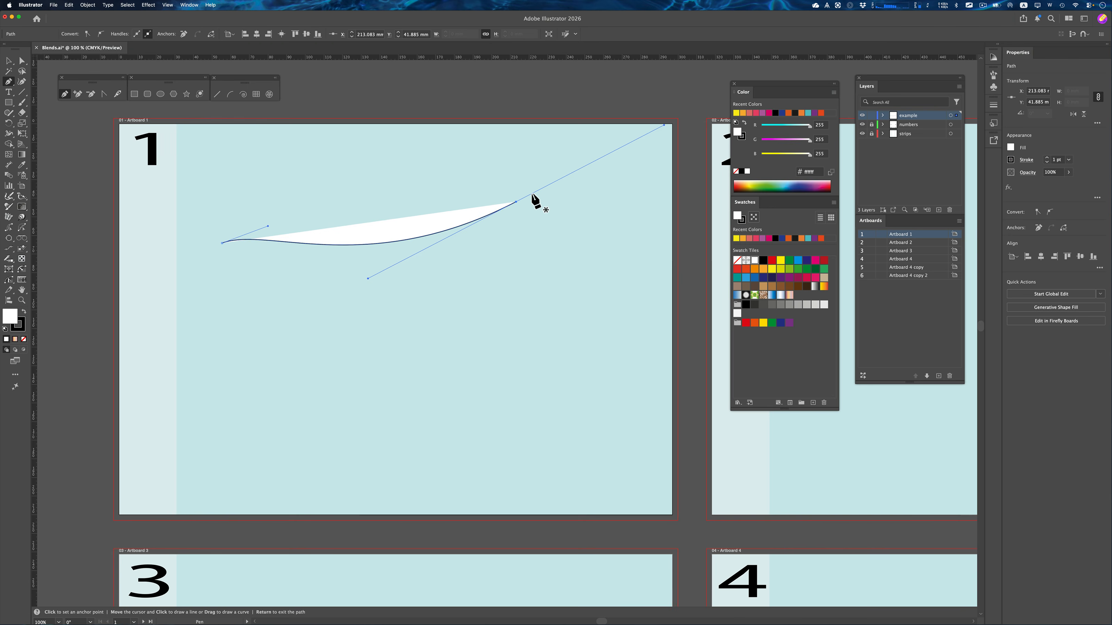
{"action": "key", "text": "slash"}
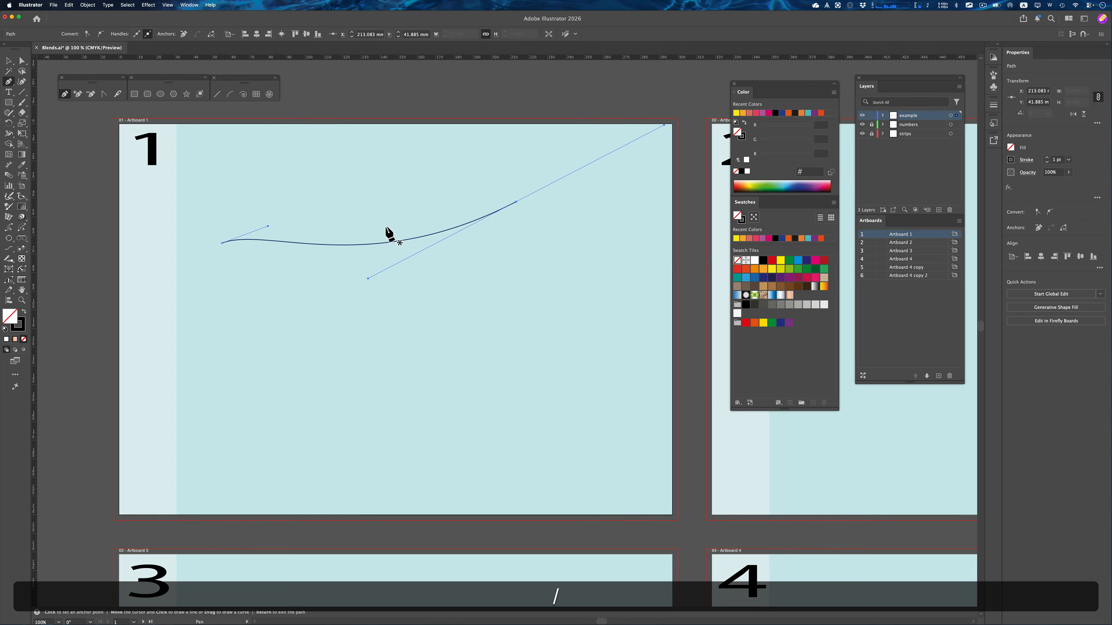
{"action": "left_click", "coordinate": [8, 61]}
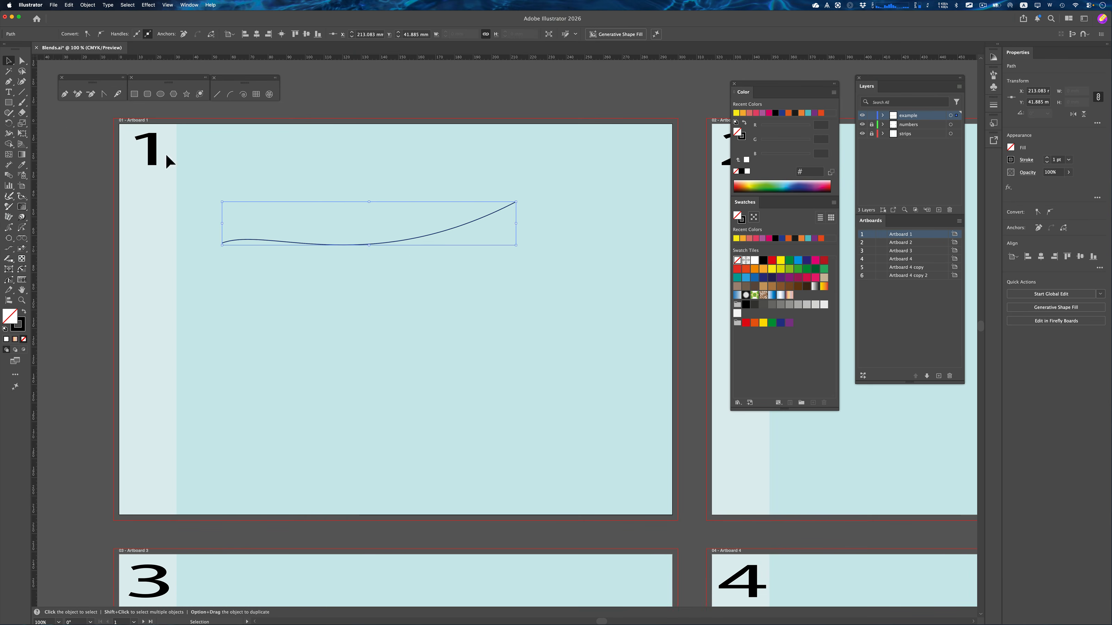
{"action": "left_click_drag", "start_coordinate": [325, 242], "coordinate": [326, 370]}
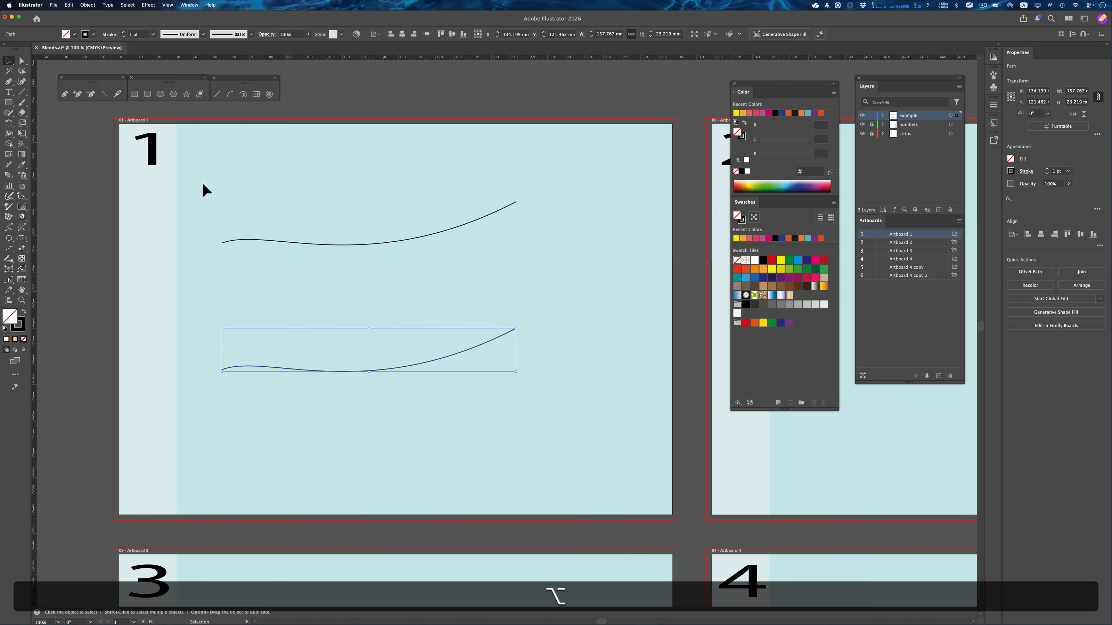
- Blend the upper and lower curves, matching their starting endpoints
{"action": "left_click_drag", "start_coordinate": [202, 183], "coordinate": [454, 333]}
{"action": "left_click_drag", "start_coordinate": [604, 413], "coordinate": [604, 411]}
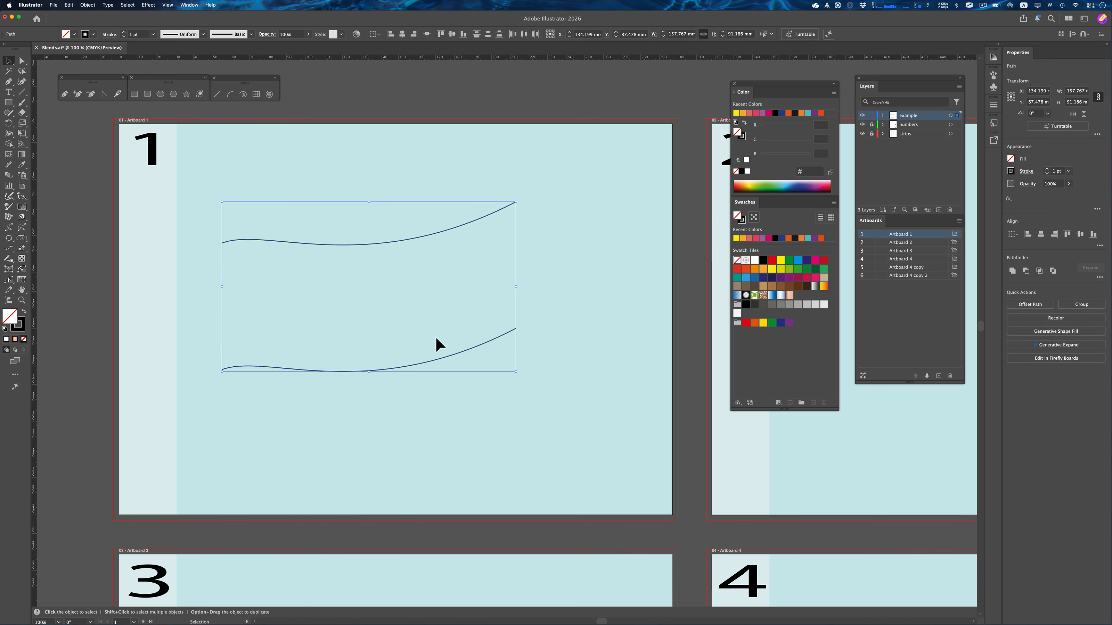
{"action": "left_click", "coordinate": [8, 175]}
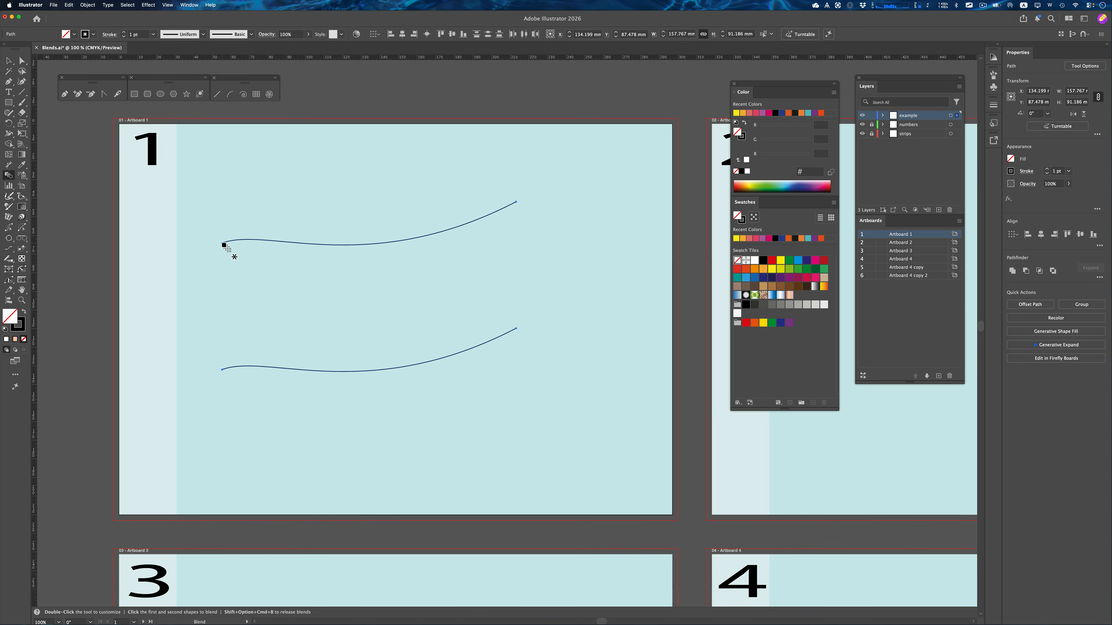
{"action": "left_click", "coordinate": [224, 245]}
{"action": "left_click", "coordinate": [223, 371]}
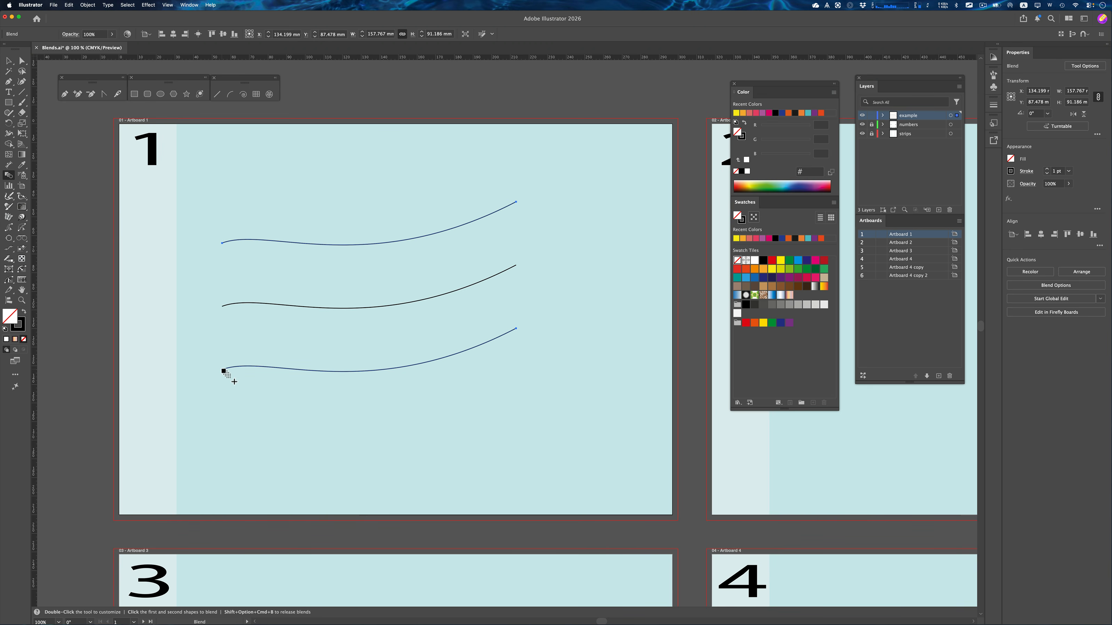
- Preview the blend with Specified Steps spacing set to 13, discard the options, and undo the blend
{"action": "double_click", "coordinate": [9, 175]}
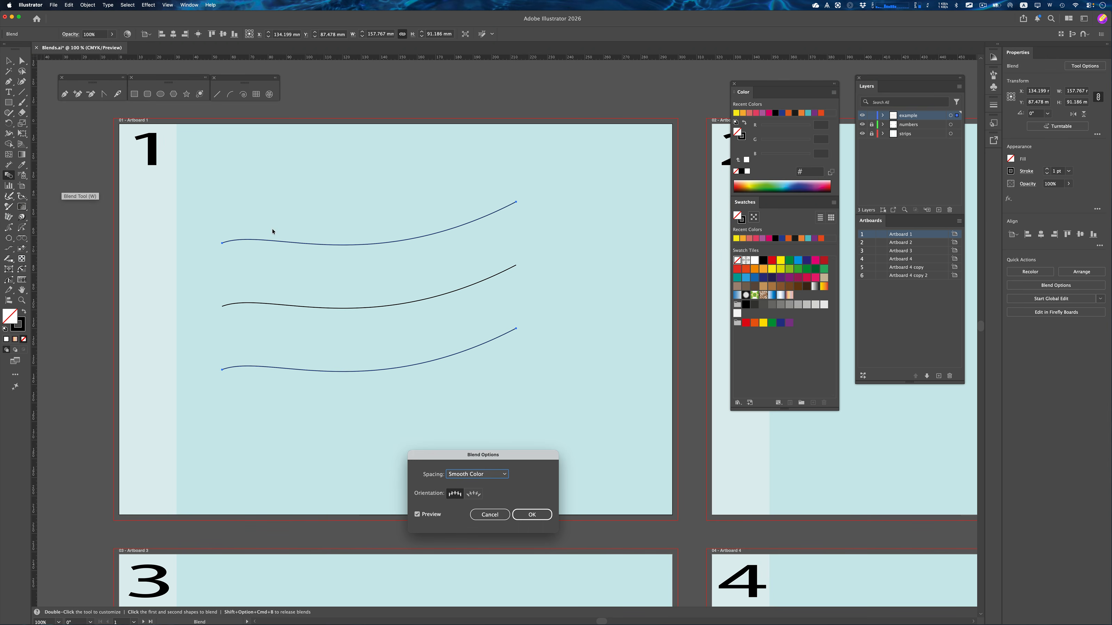
{"action": "left_click", "coordinate": [477, 473]}
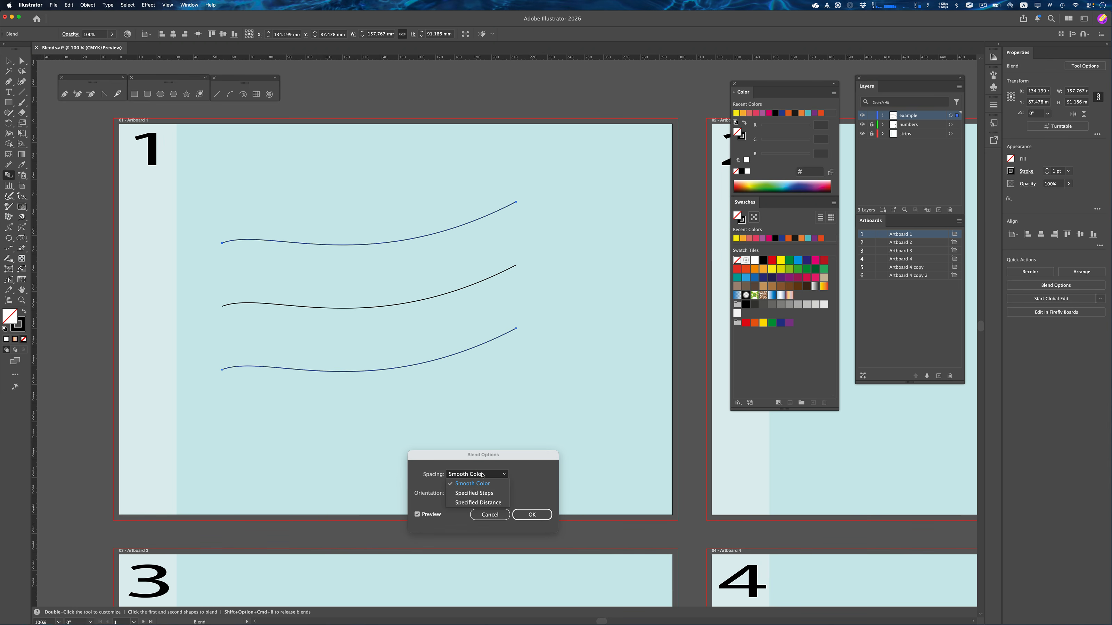
{"action": "left_click", "coordinate": [481, 490]}
{"action": "key", "text": "Up"}
{"action": "key", "text": "Up"}
{"action": "key", "text": "Up"}
{"action": "key", "text": "Up"}
{"action": "key", "text": "Up"}
{"action": "key", "text": "Up"}
{"action": "key", "text": "Up"}
{"action": "key", "text": "Up"}
{"action": "key", "text": "Up"}
{"action": "key", "text": "Up"}
{"action": "key", "text": "Up"}
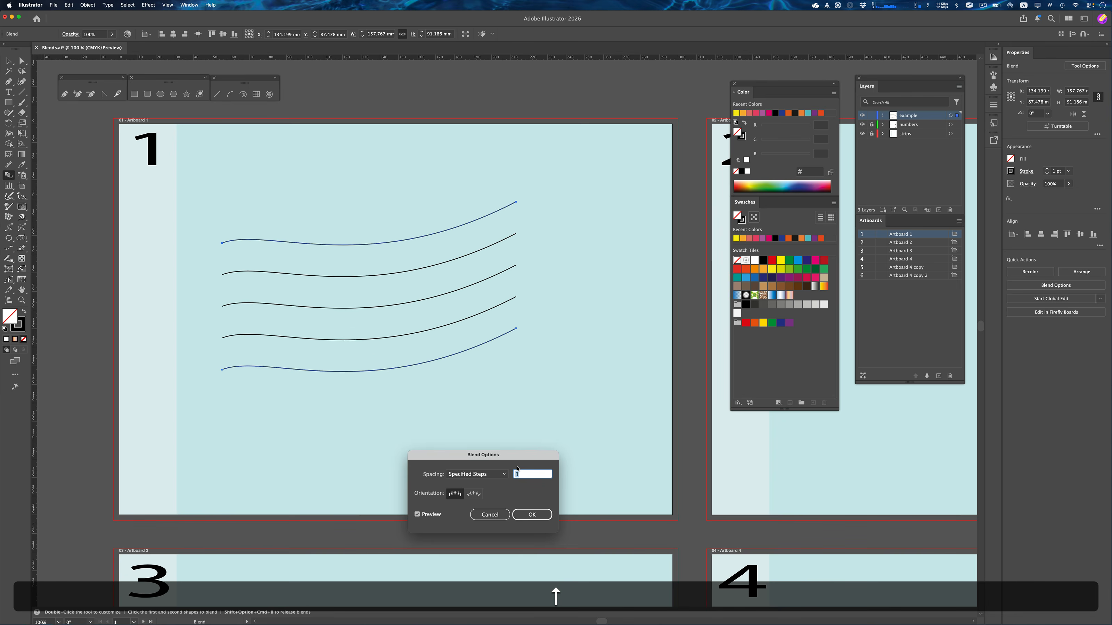
{"action": "key", "text": "Up"}
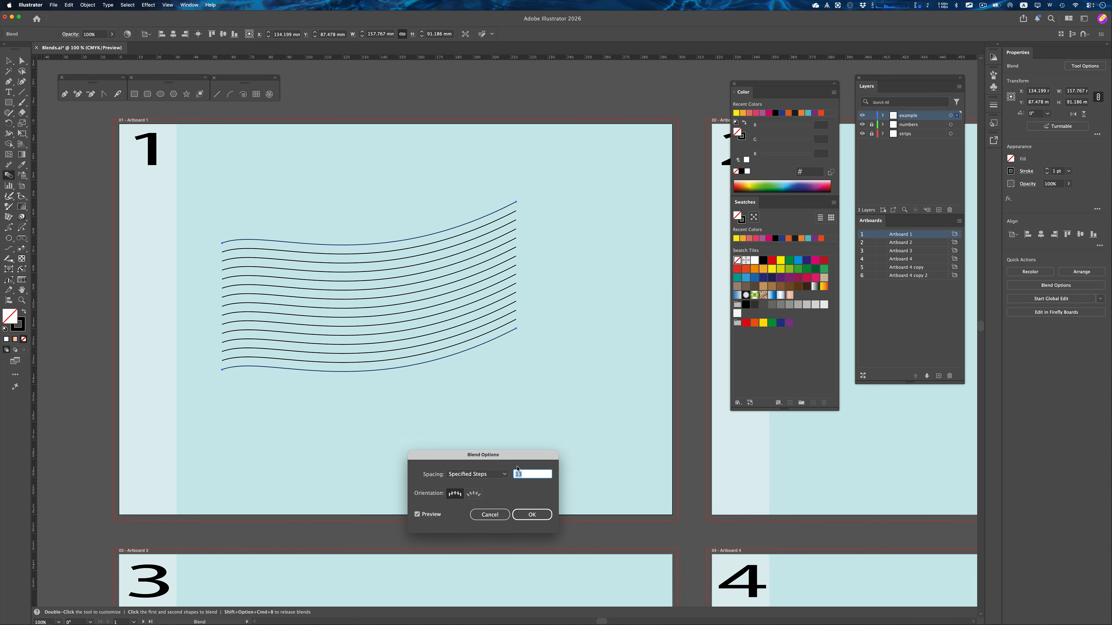
{"action": "left_click", "coordinate": [490, 515]}
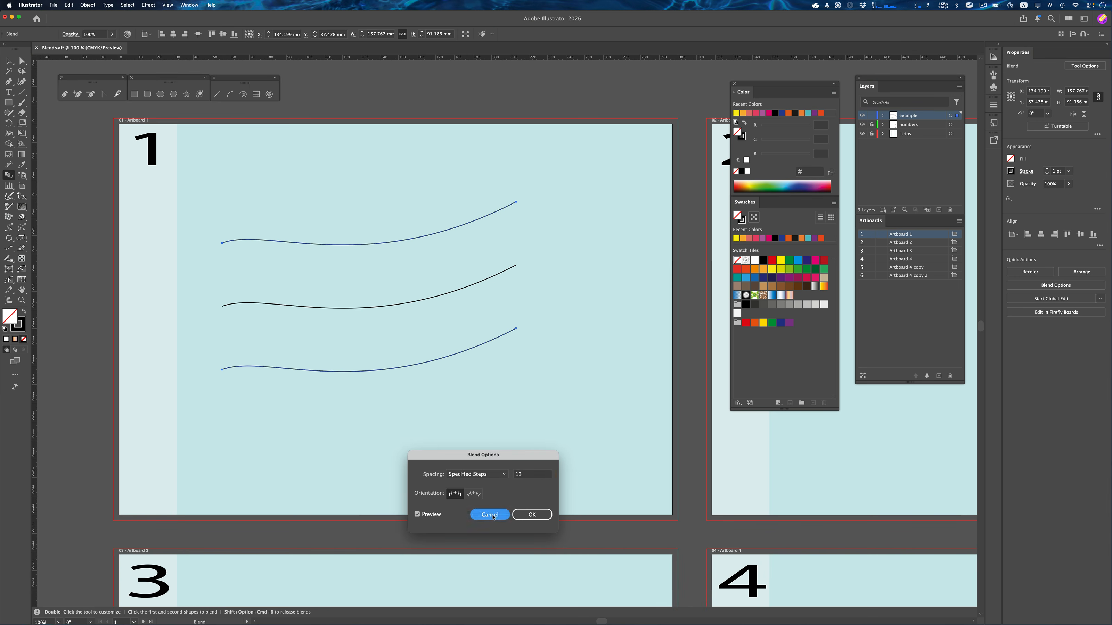
{"action": "key", "text": "super+z"}
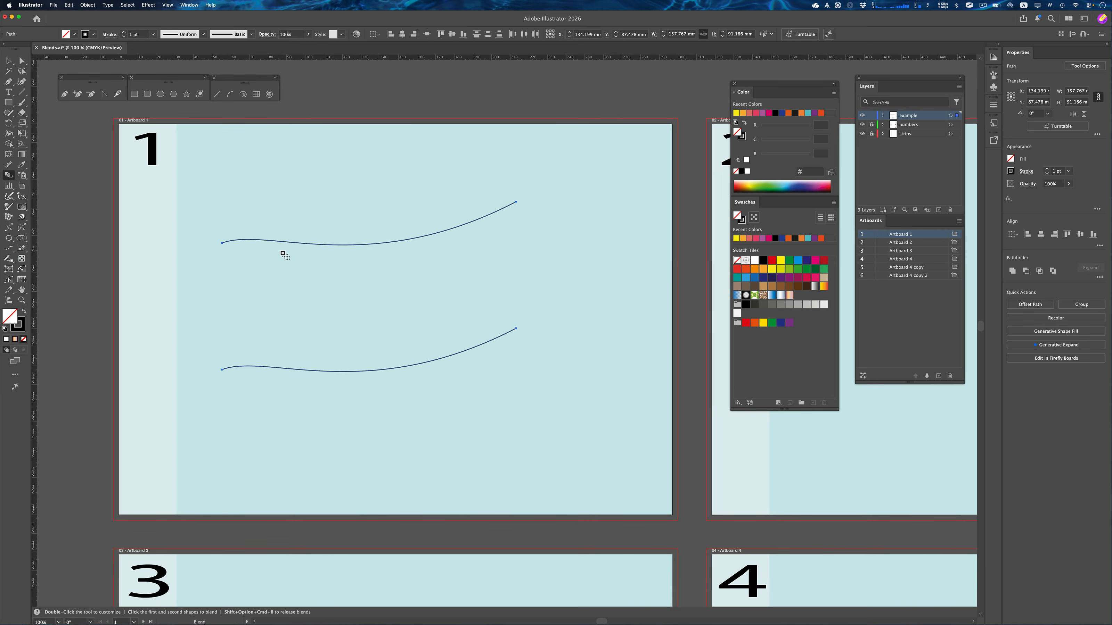
- Apply the first lens-shaped variable width profile to the upper curve so that it tapers at both ends
{"action": "key", "text": "v"}
{"action": "left_click", "coordinate": [286, 171]}
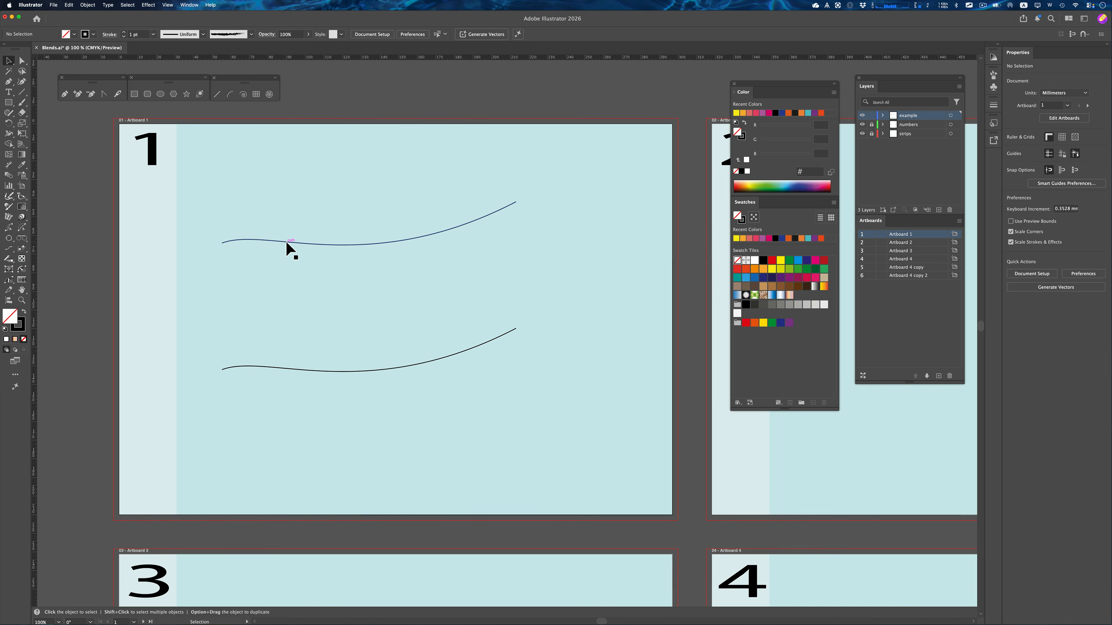
{"action": "left_click", "coordinate": [286, 240]}
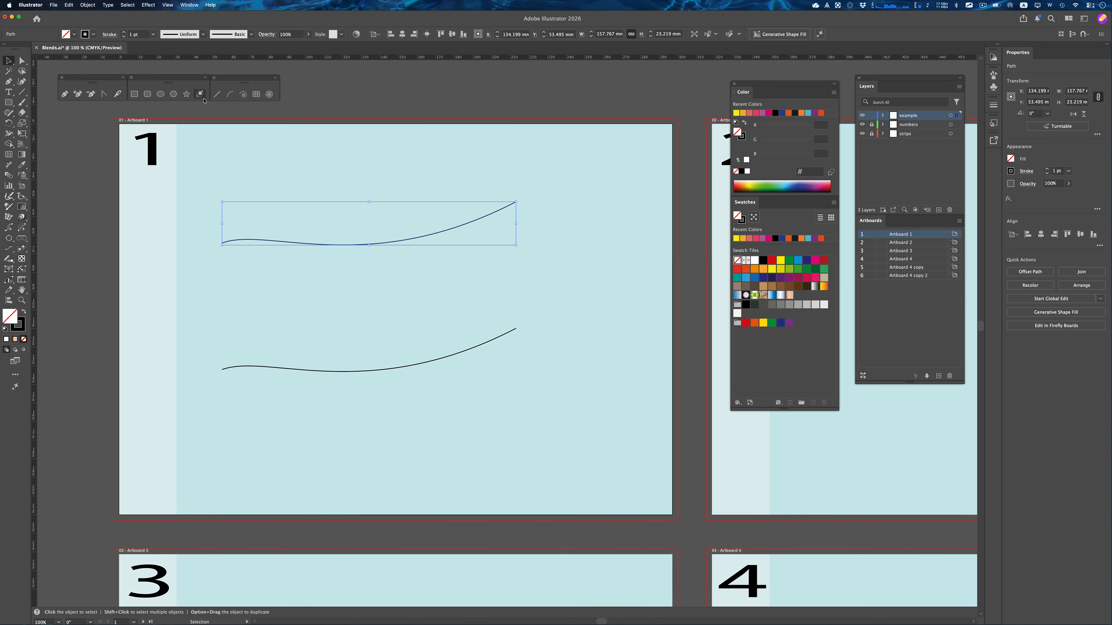
{"action": "left_click", "coordinate": [202, 34]}
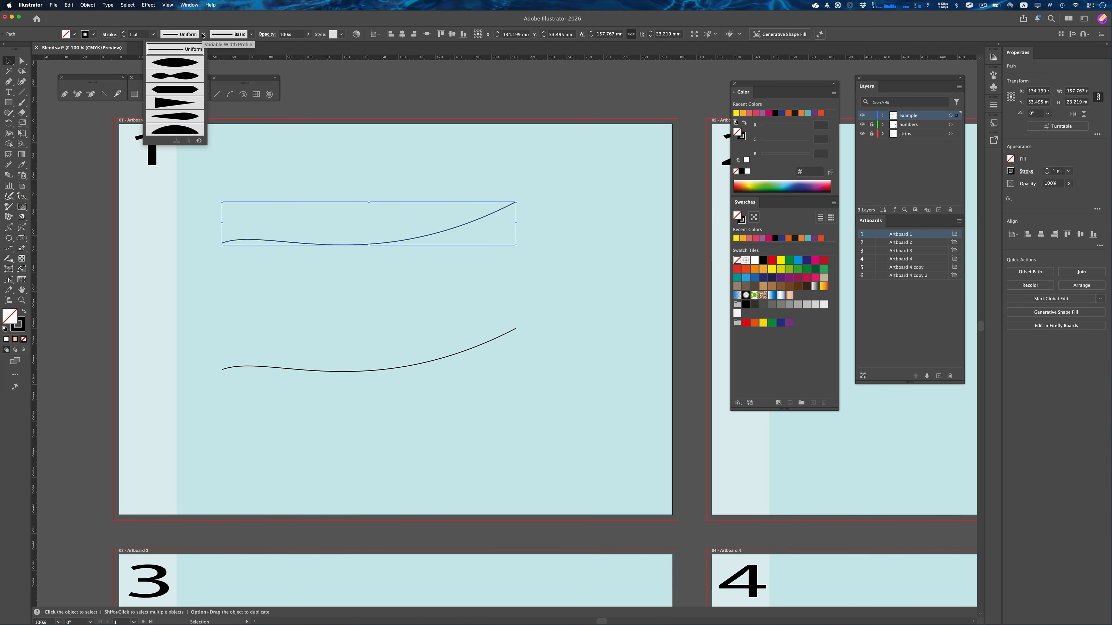
{"action": "left_click", "coordinate": [174, 66]}
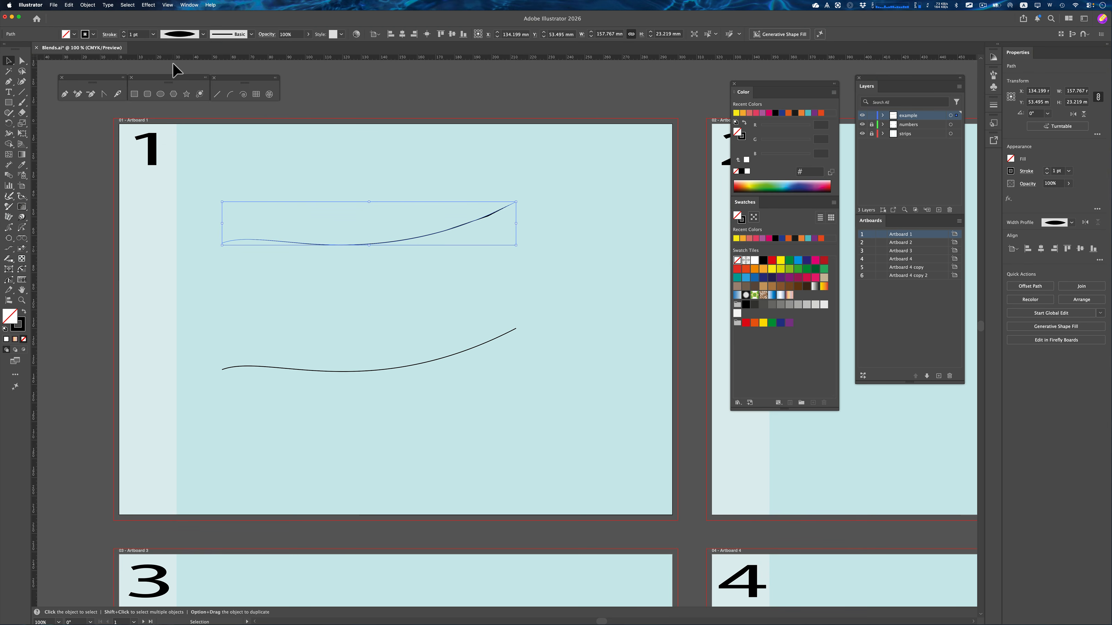
- Set the upper curve's stroke weight to 7 pt
{"action": "left_click", "coordinate": [124, 32]}
{"action": "left_click", "coordinate": [124, 33]}
{"action": "left_click", "coordinate": [124, 32]}
{"action": "left_click", "coordinate": [124, 32]}
{"action": "left_click", "coordinate": [124, 32]}
{"action": "left_click", "coordinate": [124, 33]}
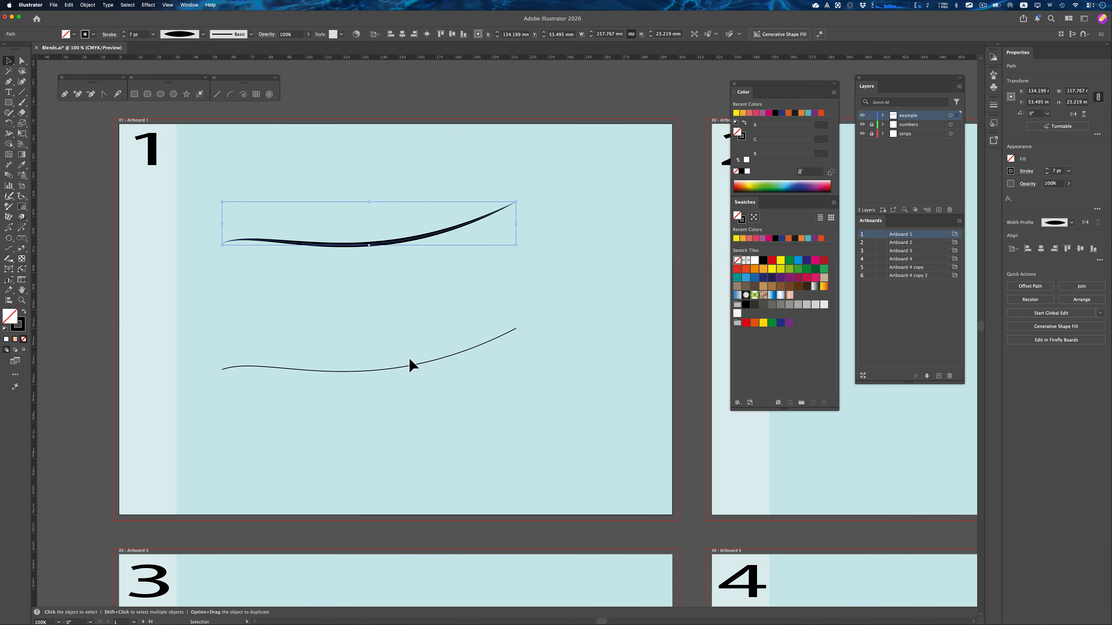
- Give the lower curve the same lens-shaped width profile and a 4 pt stroke weight
{"action": "left_click", "coordinate": [409, 366]}
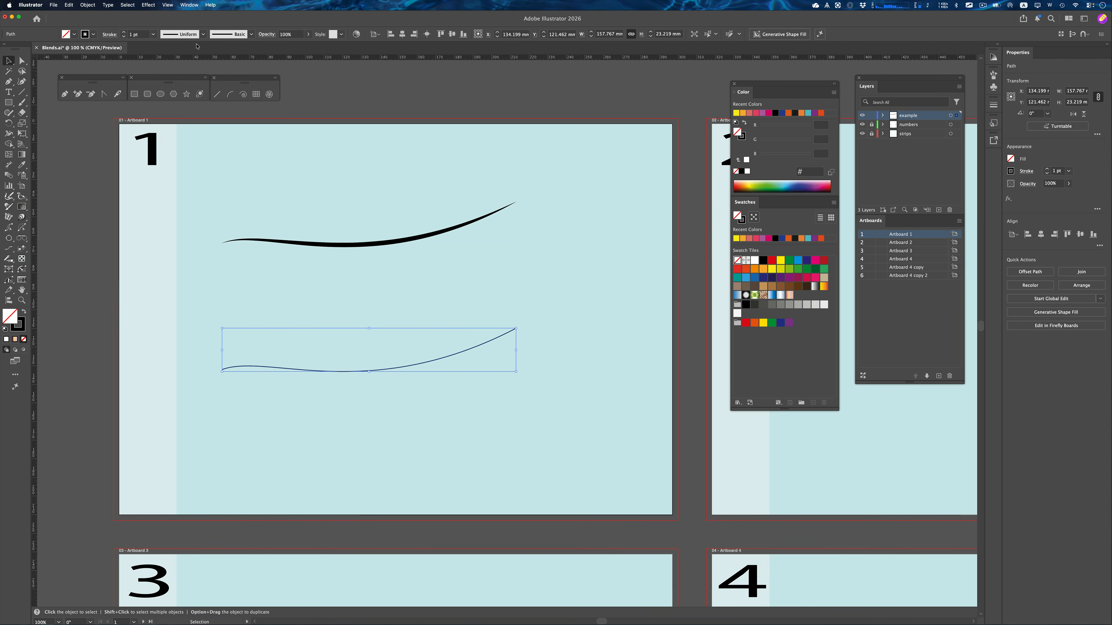
{"action": "left_click", "coordinate": [204, 36]}
{"action": "left_click", "coordinate": [185, 66]}
{"action": "left_click", "coordinate": [124, 33]}
{"action": "left_click", "coordinate": [124, 33]}
{"action": "left_click", "coordinate": [124, 33]}
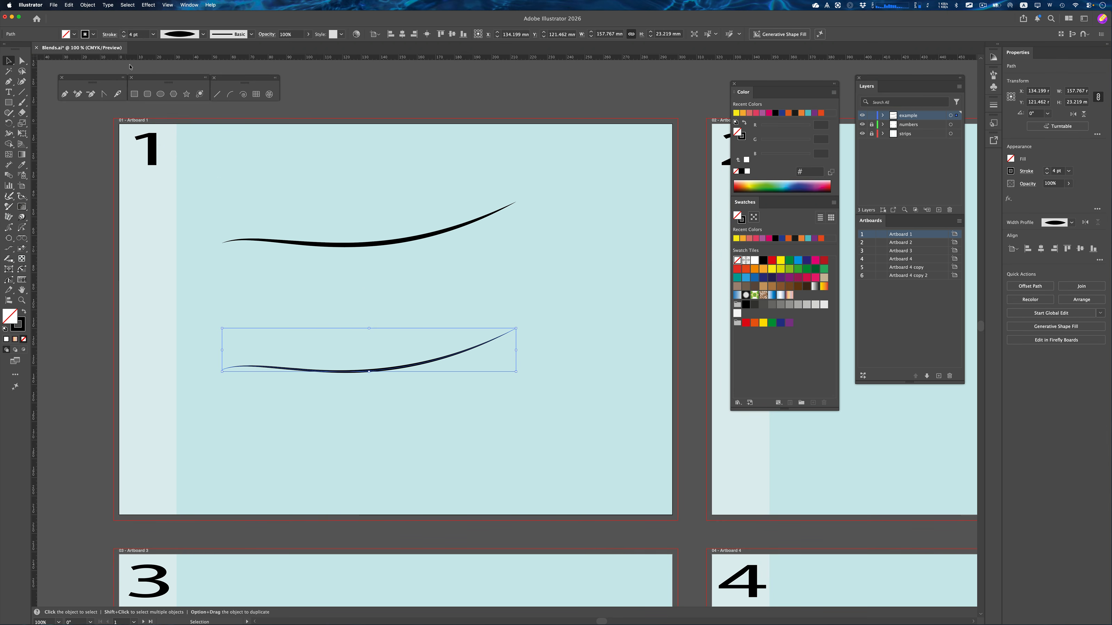
- Move the lower tapered curve to the right and slightly down, to about X 171 mm, Y 128 mm
{"action": "left_click", "coordinate": [451, 392]}
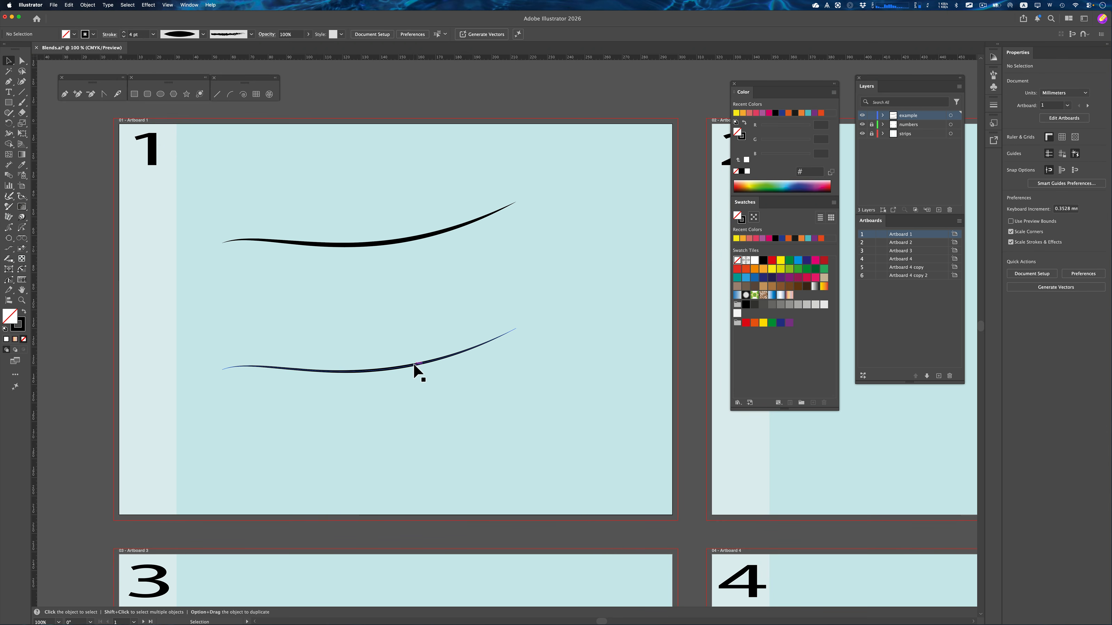
{"action": "left_click_drag", "start_coordinate": [432, 366], "coordinate": [501, 380]}
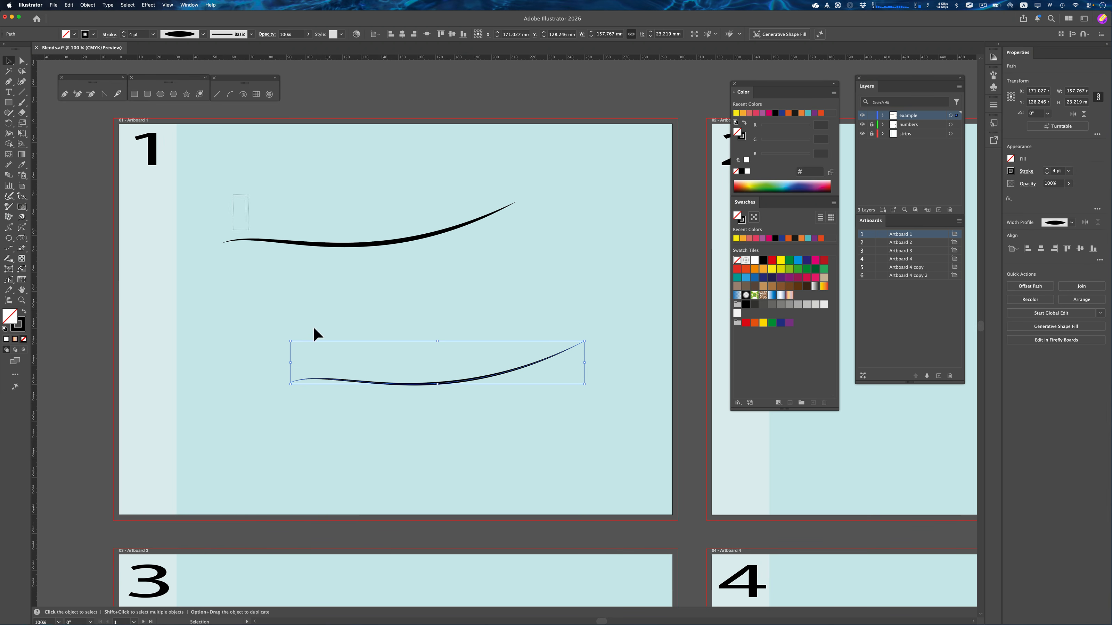
- Blend the two offset tapered curves, matching their starting endpoints
{"action": "left_click_drag", "start_coordinate": [424, 412], "coordinate": [422, 410]}
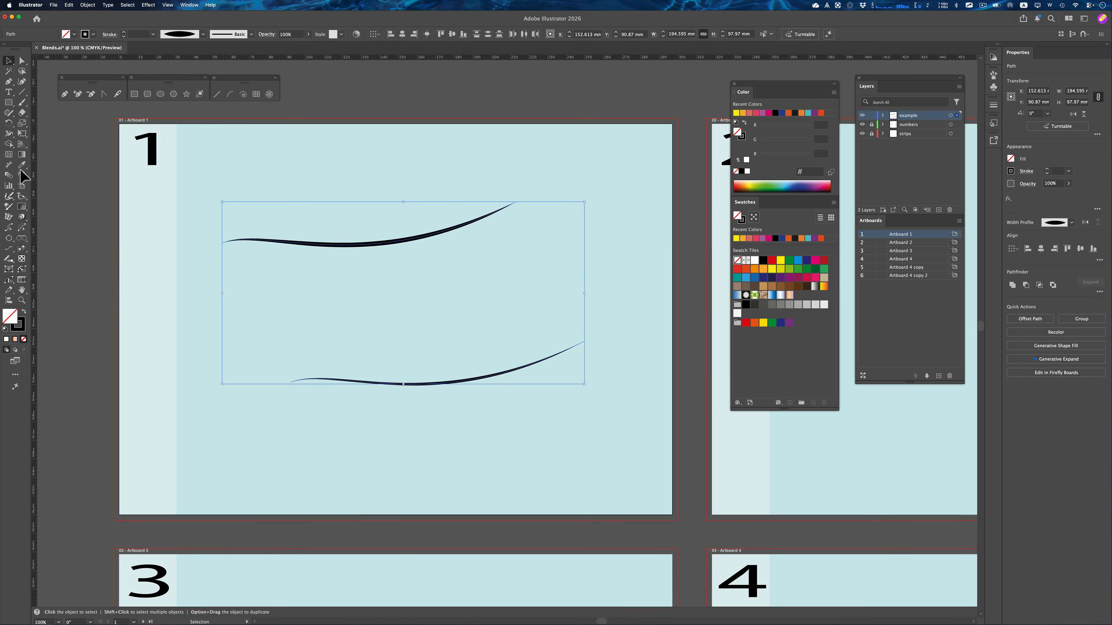
{"action": "left_click", "coordinate": [10, 175]}
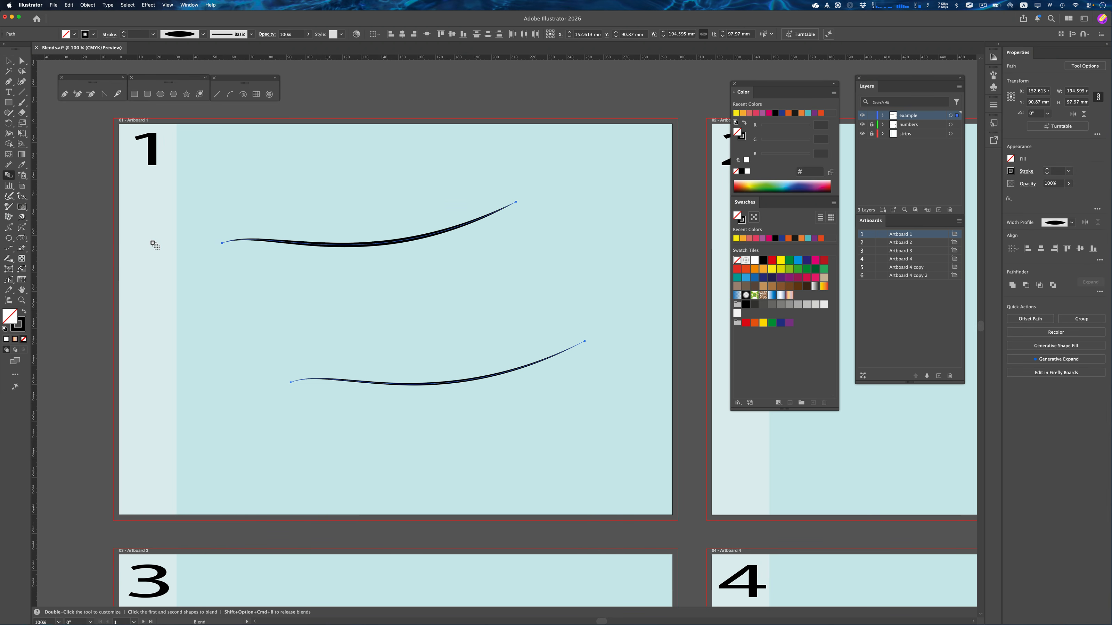
{"action": "left_click", "coordinate": [223, 243]}
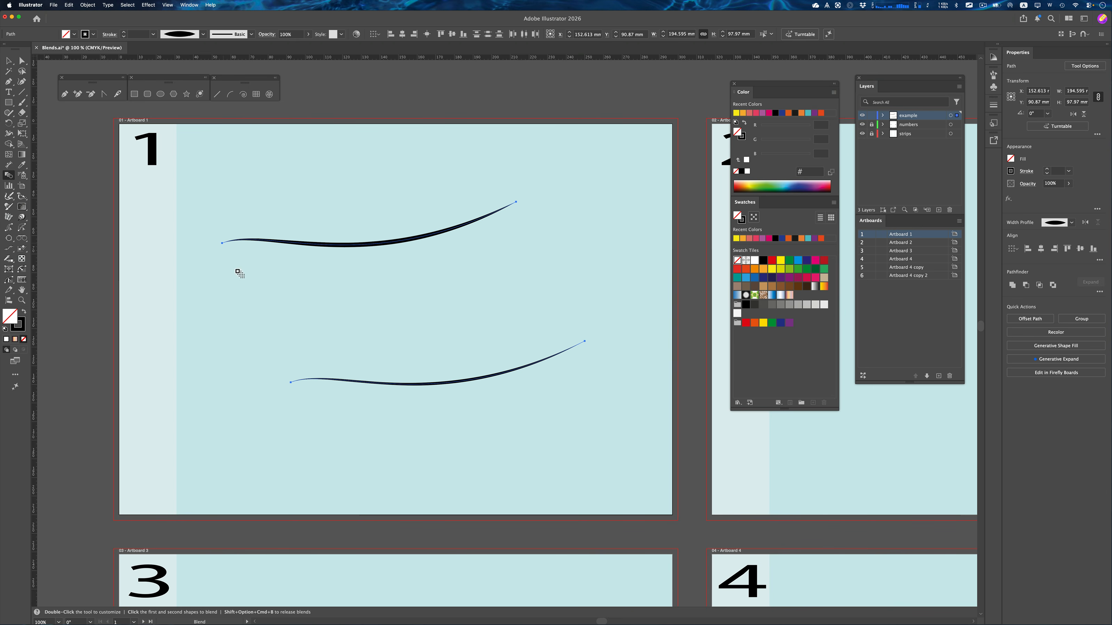
{"action": "left_click", "coordinate": [292, 384]}
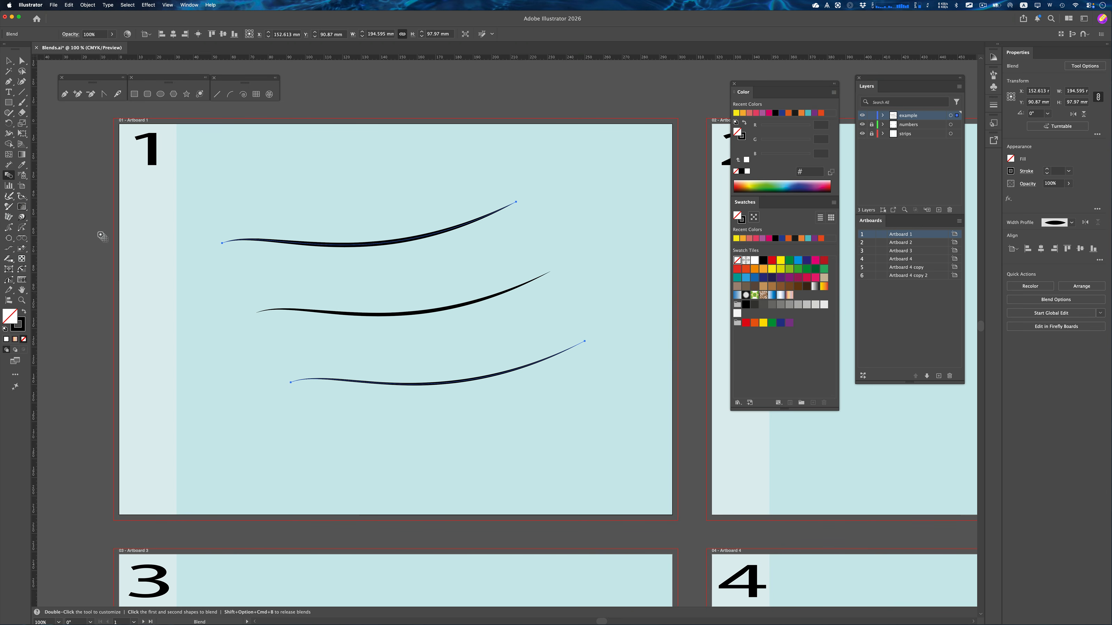
- Preview the tapered-curve blend with Specified Steps spacing set to 7
{"action": "double_click", "coordinate": [8, 175]}
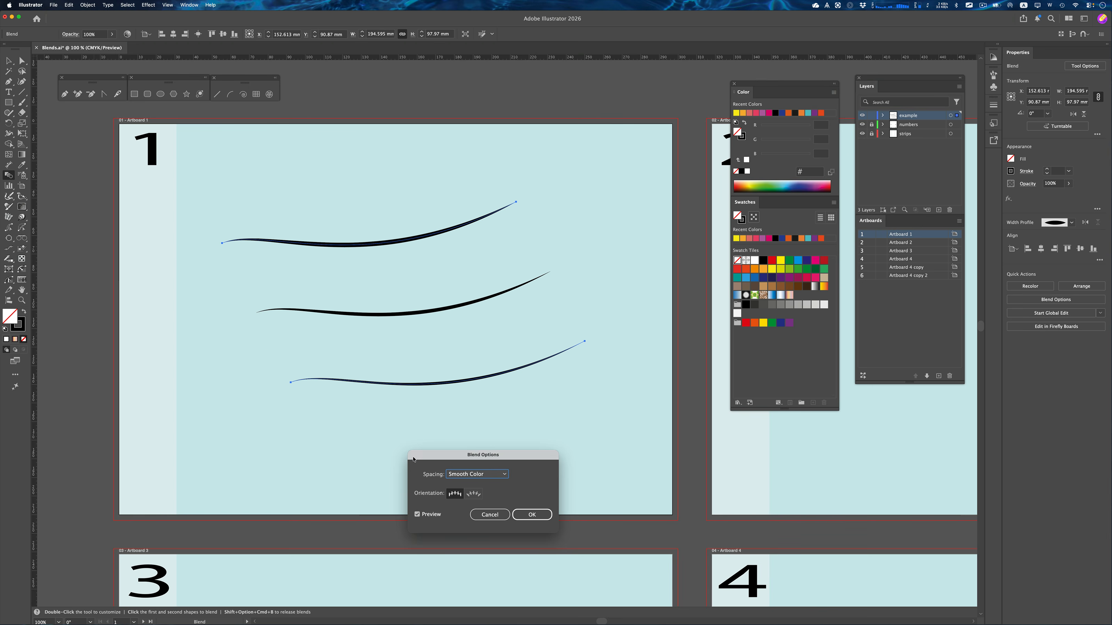
{"action": "left_click", "coordinate": [470, 474]}
{"action": "left_click", "coordinate": [474, 493]}
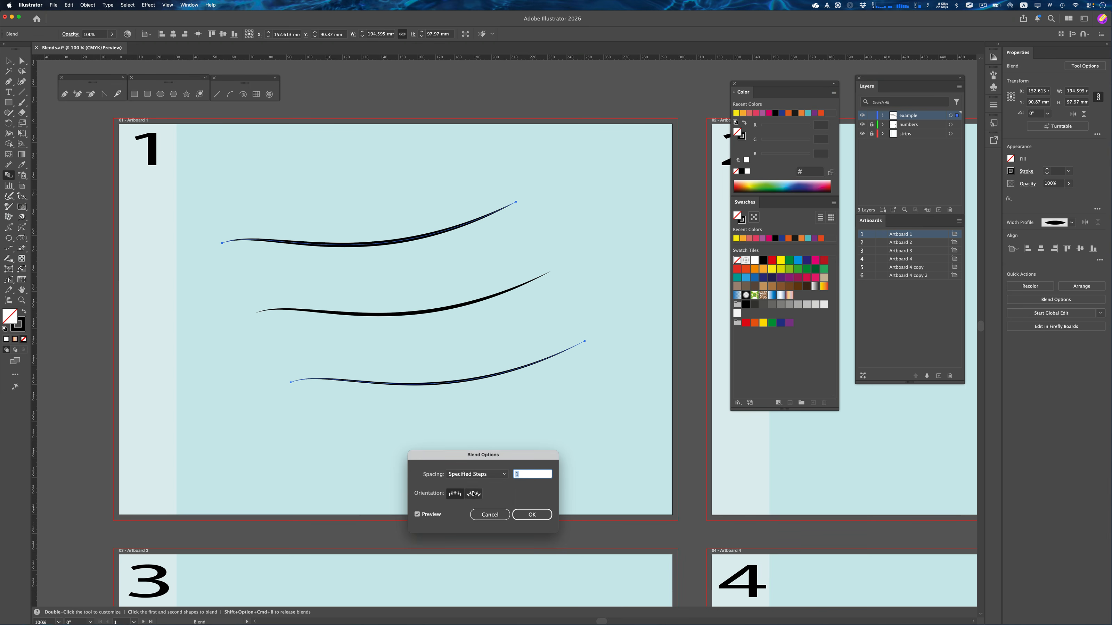
{"action": "key", "text": "Up"}
{"action": "key", "text": "Up"}
{"action": "key", "text": "Up"}
{"action": "key", "text": "Up"}
{"action": "key", "text": "Up"}
{"action": "key", "text": "Up"}
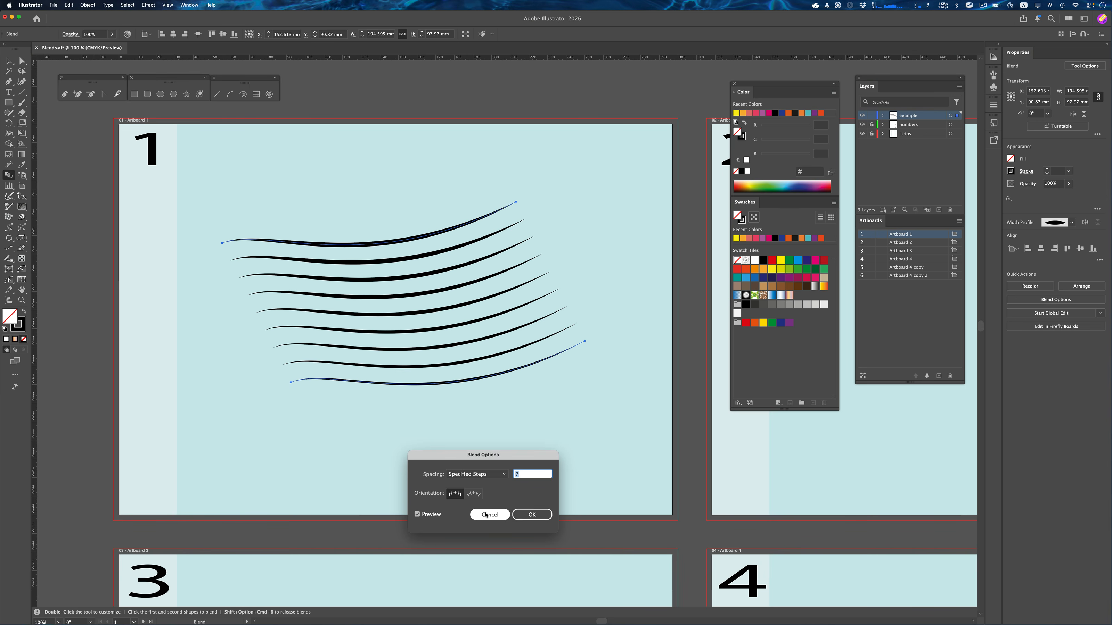
- Reset the blend's specified steps to 1 and undo the blend of the tapered curves
{"action": "type", "text": "1"}
{"action": "left_click", "coordinate": [521, 516]}
{"action": "key", "text": "super+z"}
{"action": "key", "text": "super+z"}
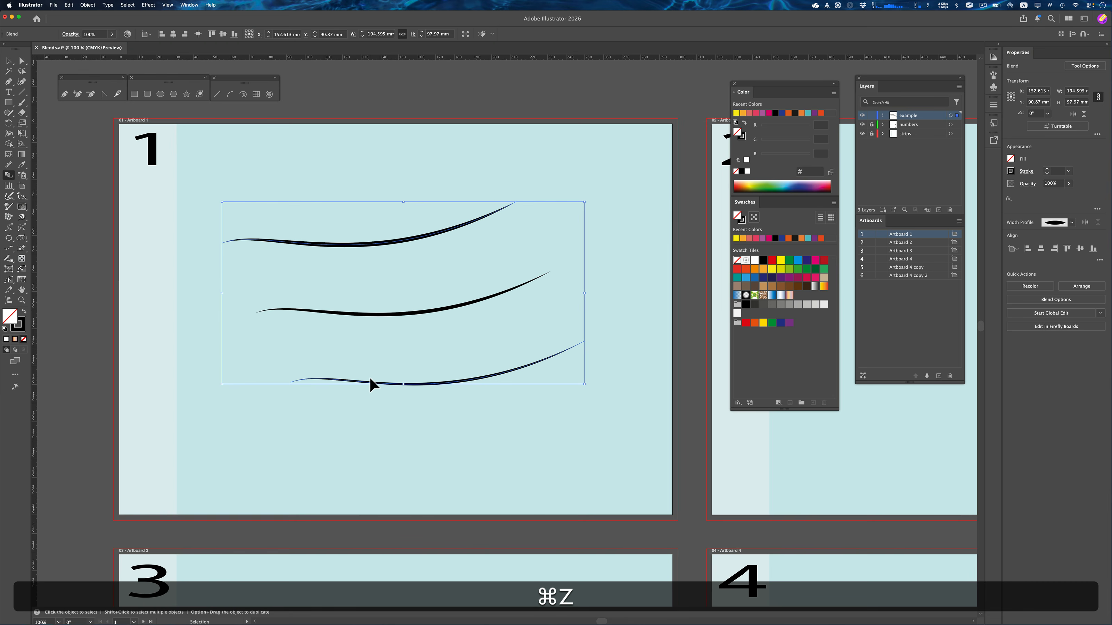
- Try moving both tapered curves from Artboard 1 to Artboard 2, and undo the move
{"action": "scroll", "coordinate": [372, 380], "scroll_direction": "down", "scroll_amount": 2}
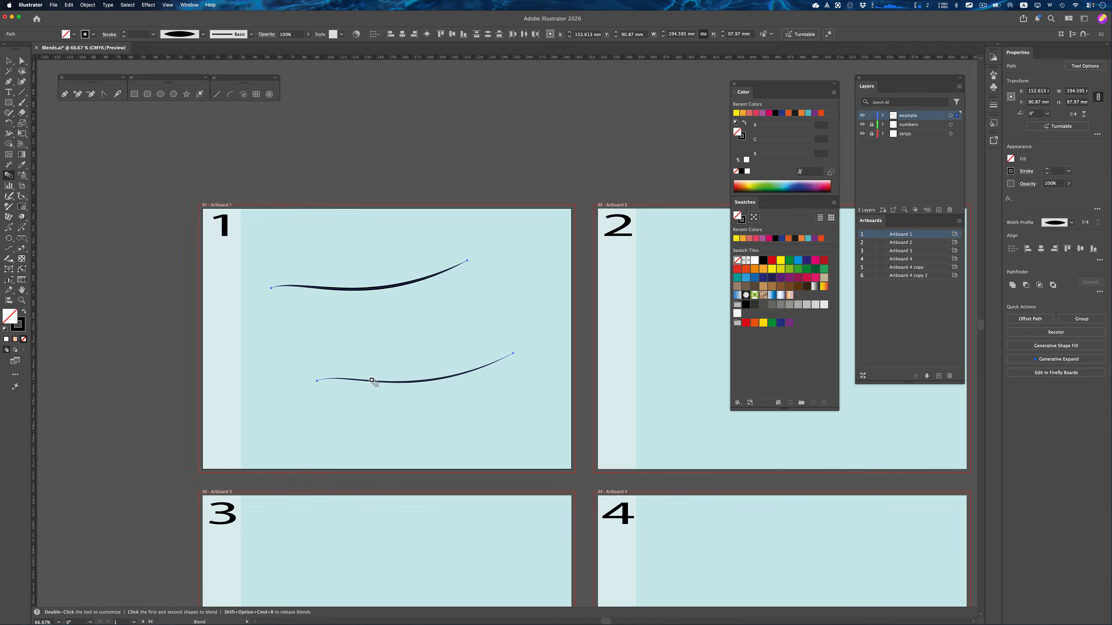
{"action": "key", "text": "v"}
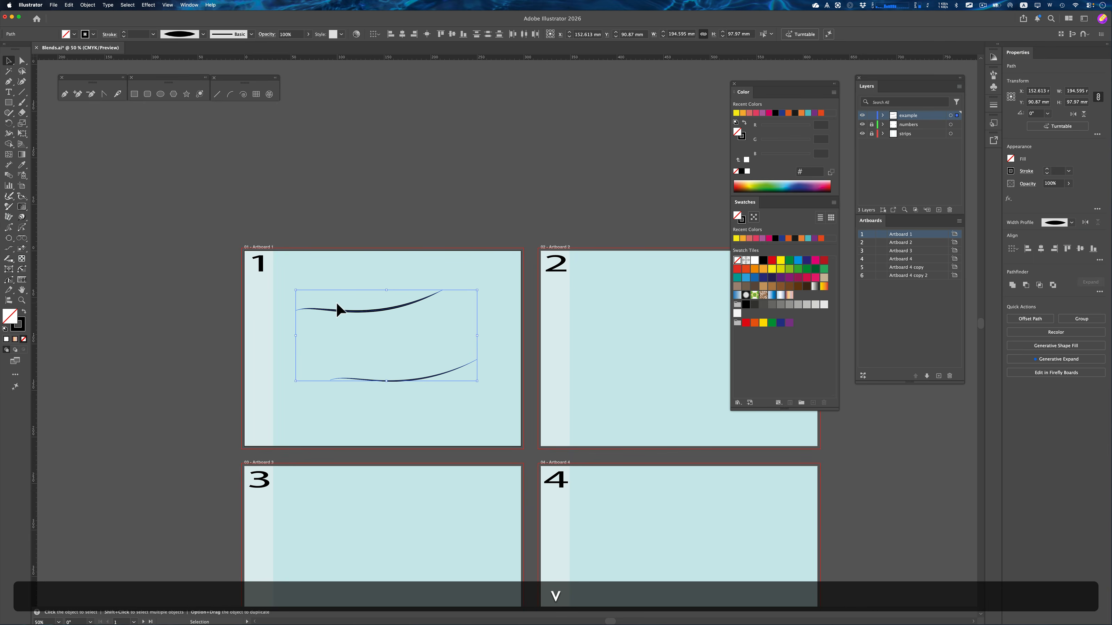
{"action": "left_click_drag", "start_coordinate": [385, 309], "coordinate": [694, 291]}
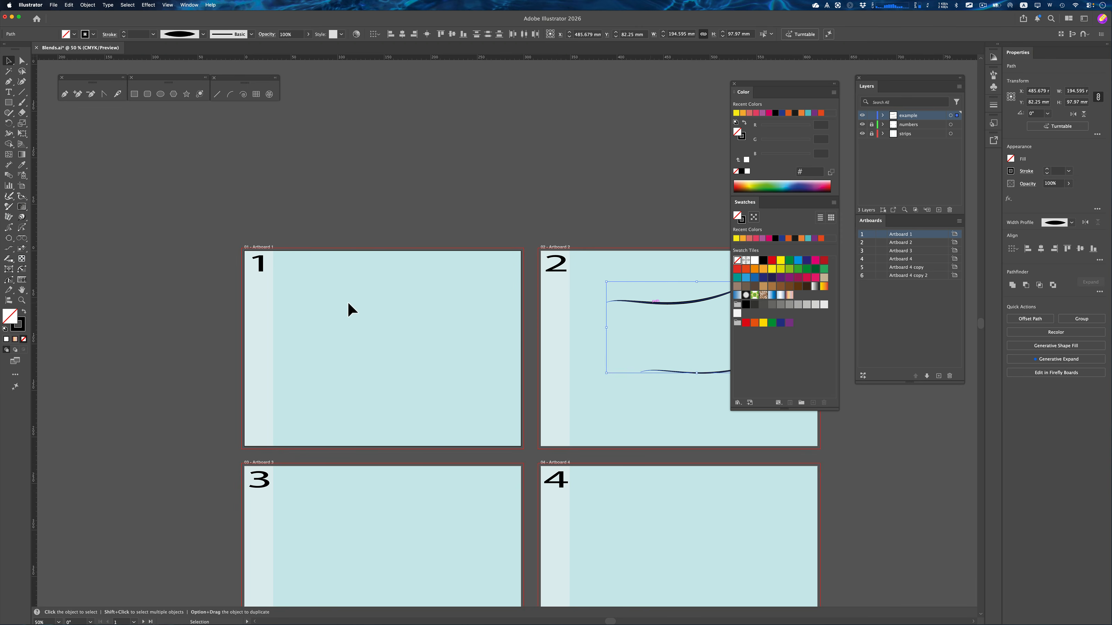
{"action": "key", "text": "super+z"}
- Duplicate both tapered curves from Artboard 1 straight across onto Artboard 2
{"action": "key", "text": "alt"}
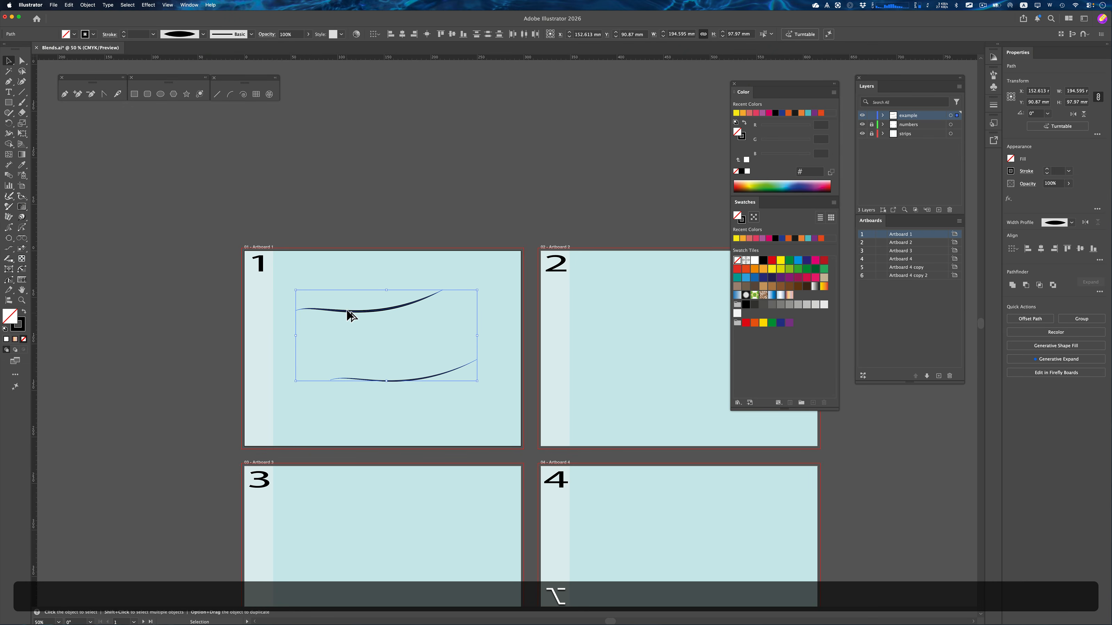
{"action": "left_click_drag", "start_coordinate": [367, 311], "coordinate": [673, 313]}
{"action": "left_click_drag", "start_coordinate": [355, 300], "coordinate": [417, 392]}
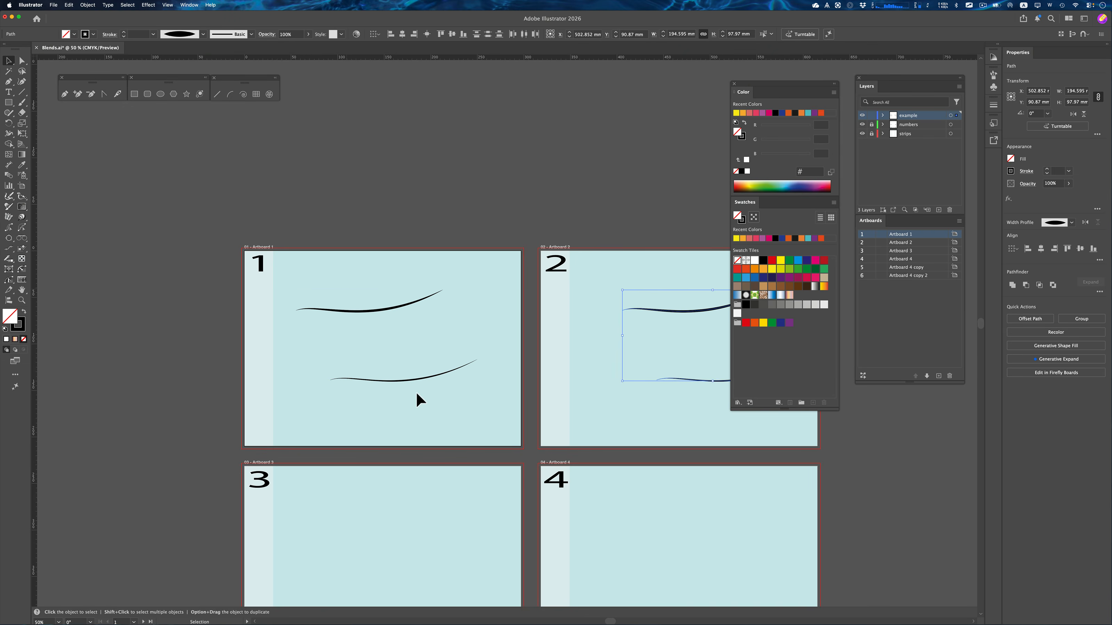
- Blend the two tapered curves on Artboard 1 and switch the blend's spacing to Specified Steps
{"action": "left_click", "coordinate": [9, 175]}
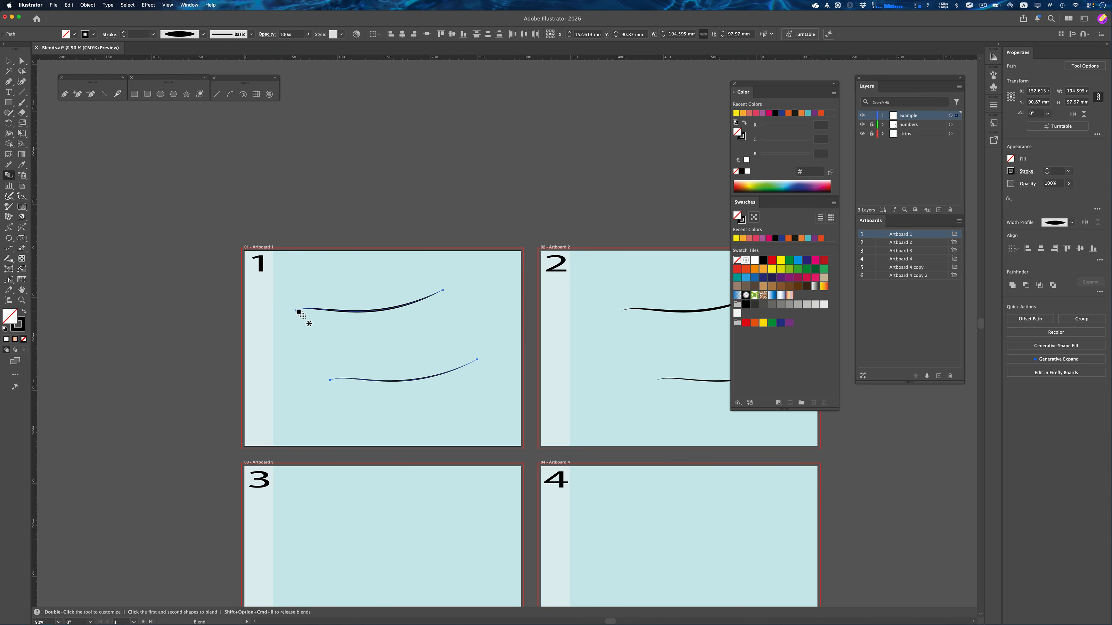
{"action": "left_click", "coordinate": [330, 380]}
{"action": "double_click", "coordinate": [8, 177]}
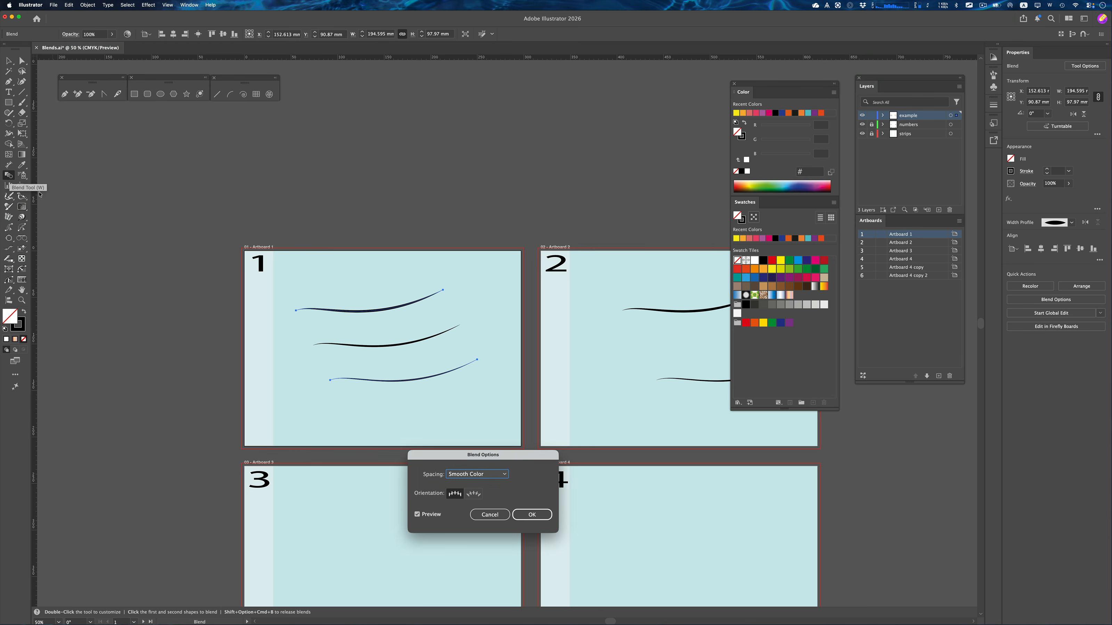
{"action": "left_click", "coordinate": [498, 474]}
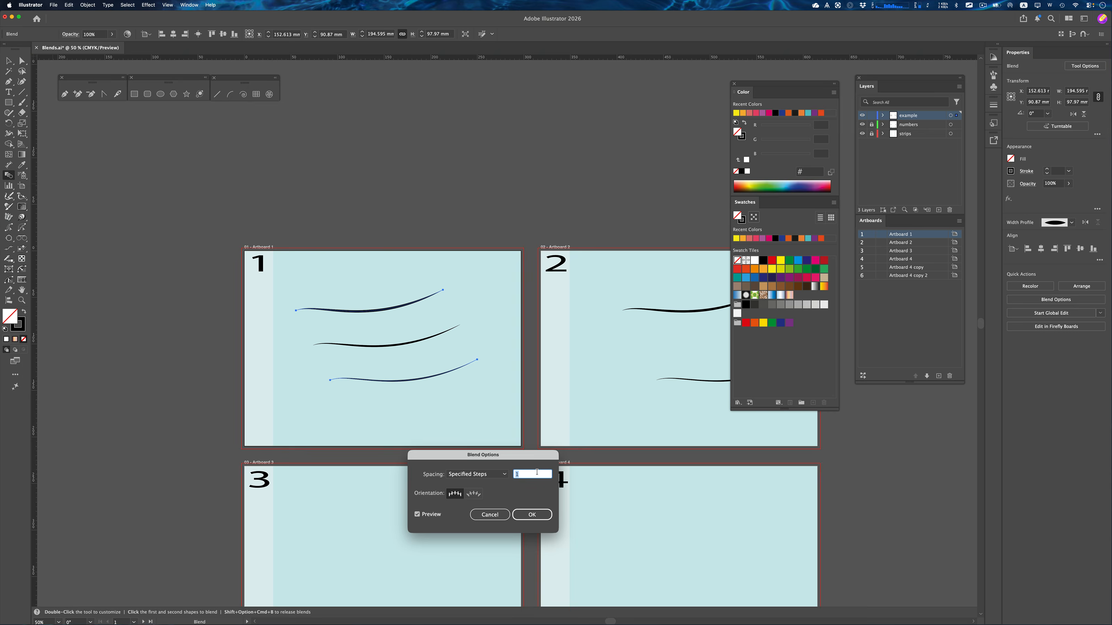
- Set the Artboard 1 blend to 17 specified steps and apply the blend options
{"action": "key", "text": "Up"}
{"action": "key", "text": "Up"}
{"action": "key", "text": "Up"}
{"action": "key", "text": "Up"}
{"action": "key", "text": "Up"}
{"action": "key", "text": "Up"}
{"action": "key", "text": "Up"}
{"action": "key", "text": "Up"}
{"action": "key", "text": "Up"}
{"action": "key", "text": "Up"}
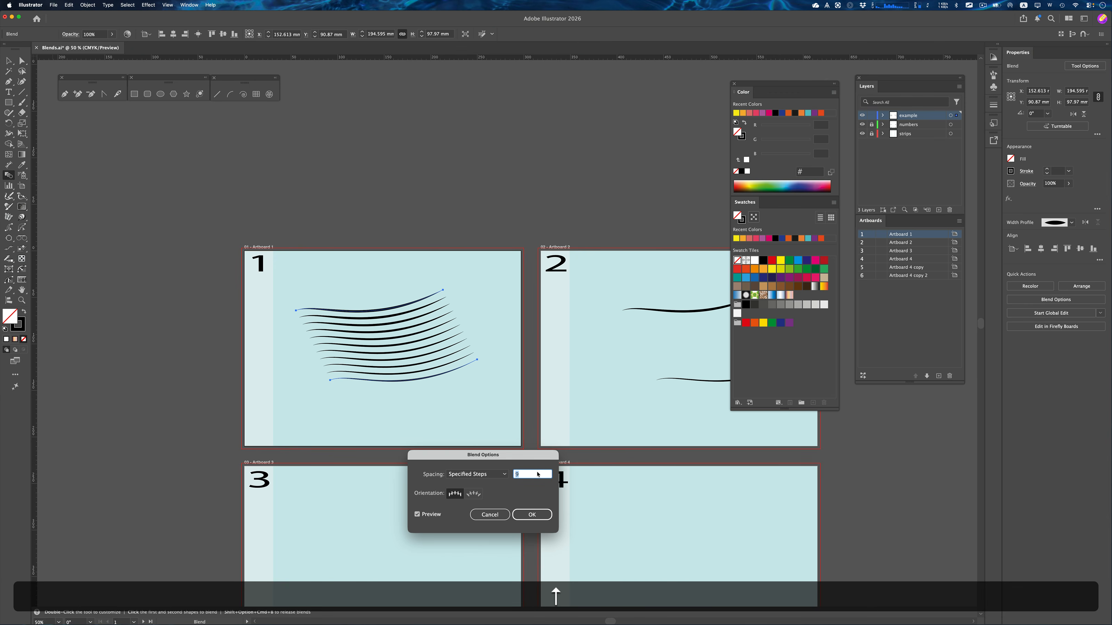
{"action": "key", "text": "Up"}
{"action": "key", "text": "Up"}
{"action": "key", "text": "Up"}
{"action": "key", "text": "Up"}
{"action": "key", "text": "Up"}
{"action": "key", "text": "Up"}
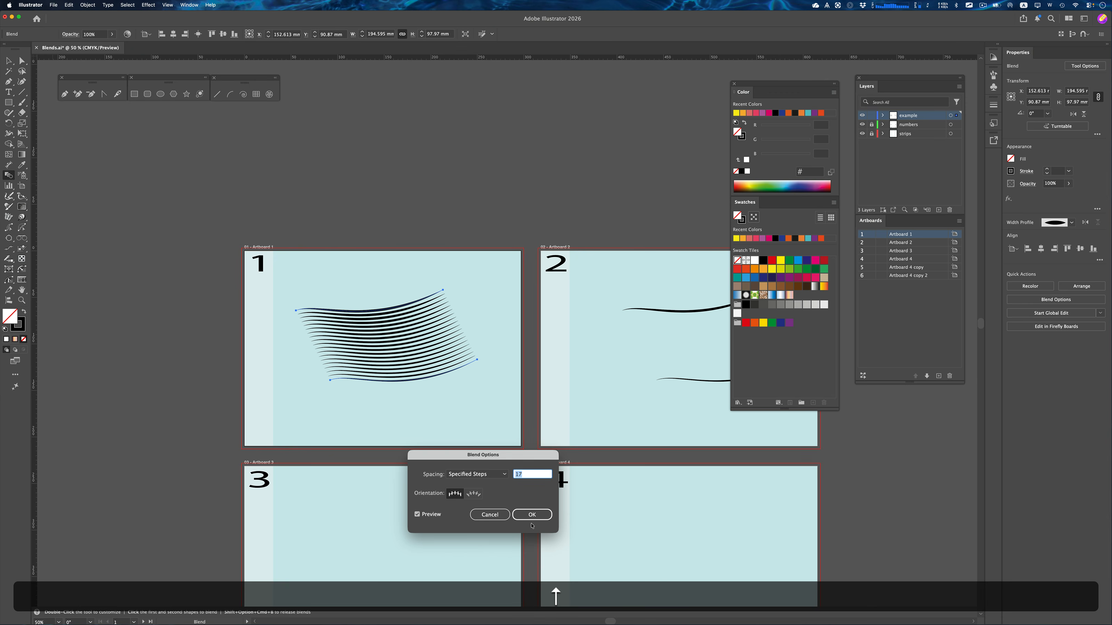
{"action": "left_click", "coordinate": [518, 515]}
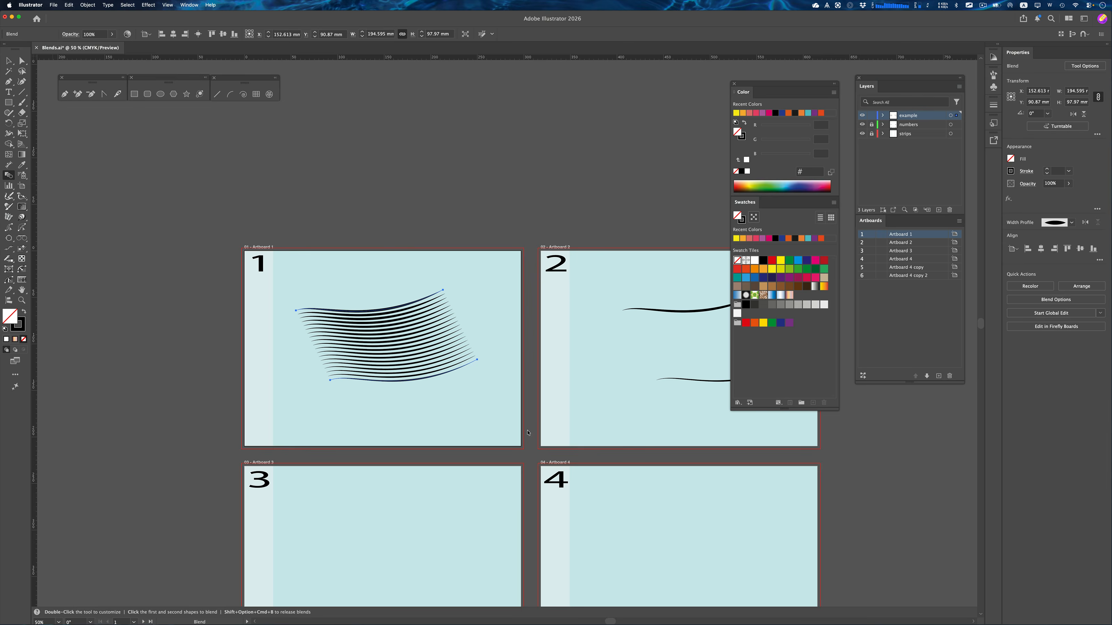
- Show the Appearance panel for the blend and place it clear of the curves on Artboards 1 and 2
{"action": "key", "text": "space"}
{"action": "left_click_drag", "start_coordinate": [544, 410], "coordinate": [358, 327]}
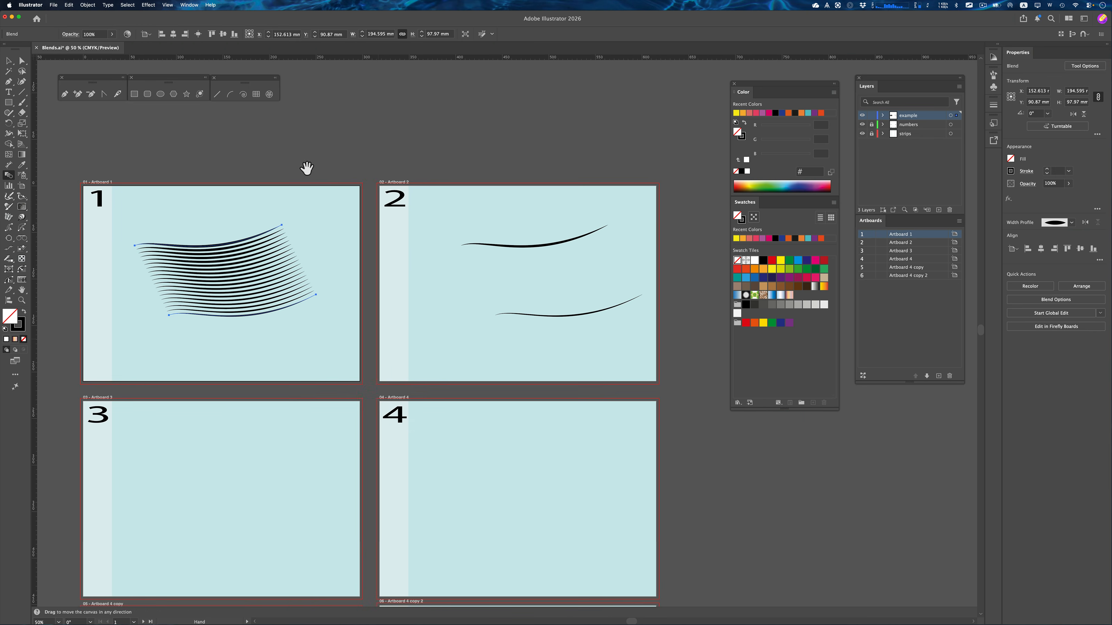
{"action": "left_click", "coordinate": [185, 5]}
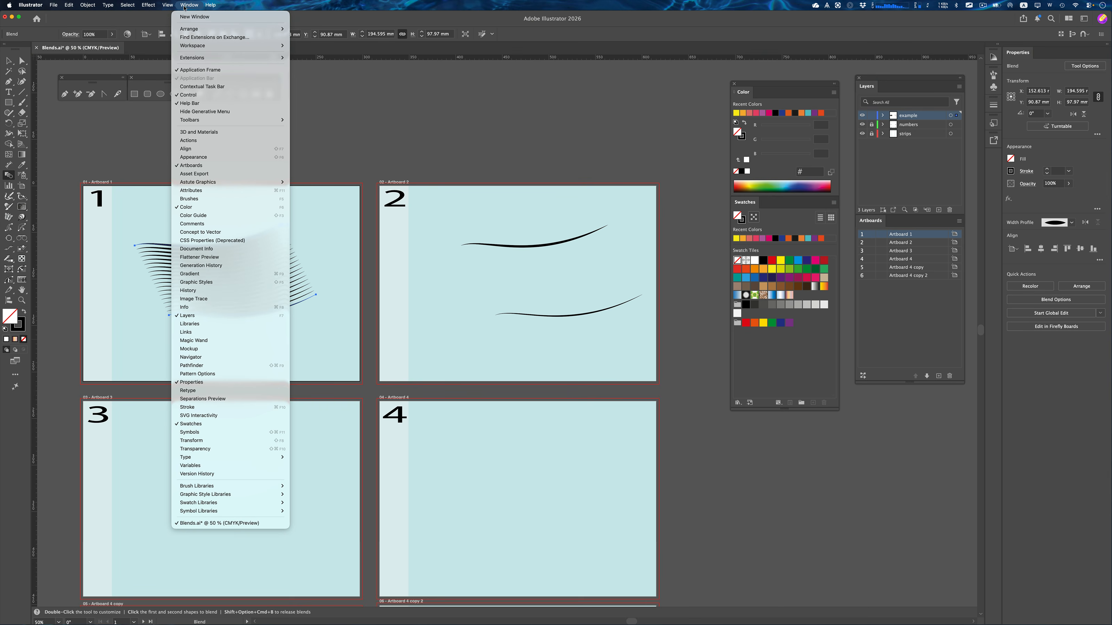
{"action": "left_click", "coordinate": [193, 157]}
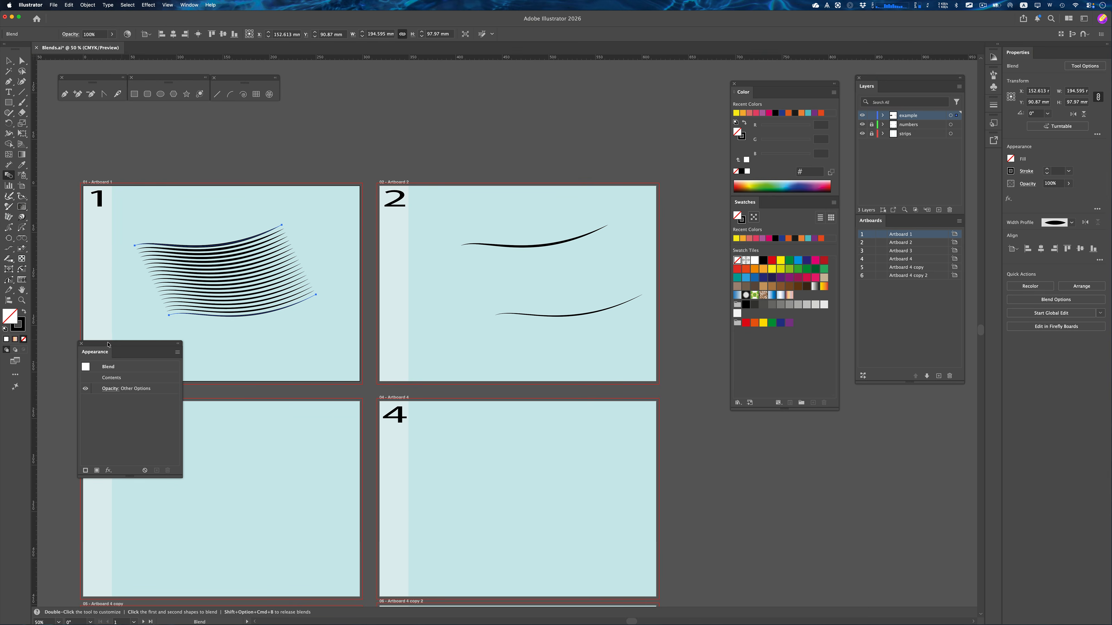
{"action": "left_click_drag", "start_coordinate": [108, 345], "coordinate": [614, 382]}
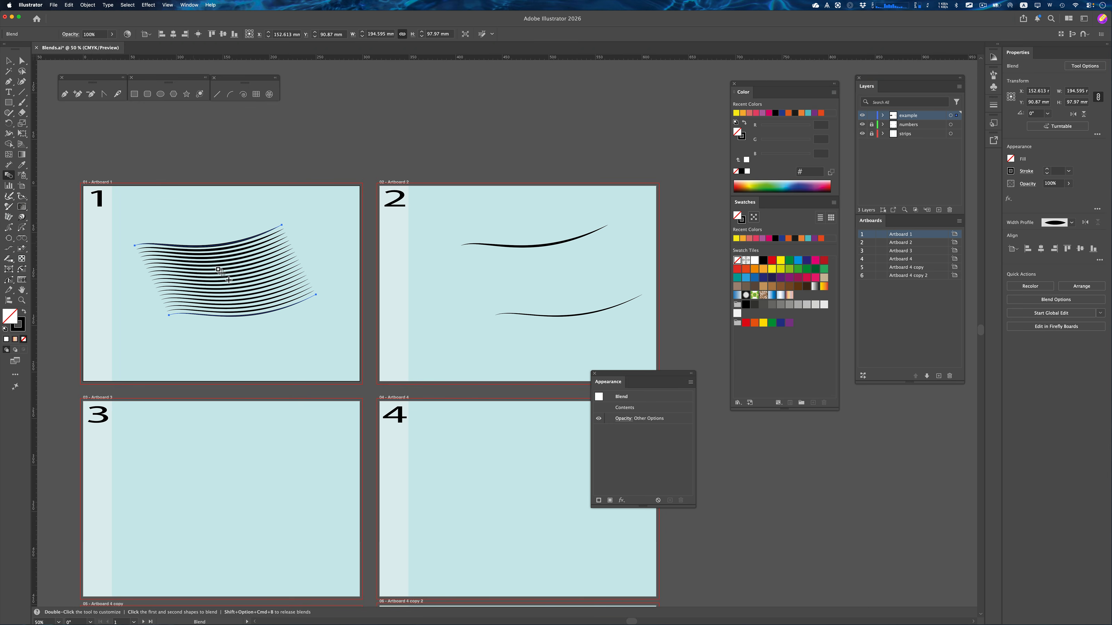
- Move the blend slightly up and to the right on Artboard 1 and reduce its specified steps by a few
{"action": "key", "text": "v"}
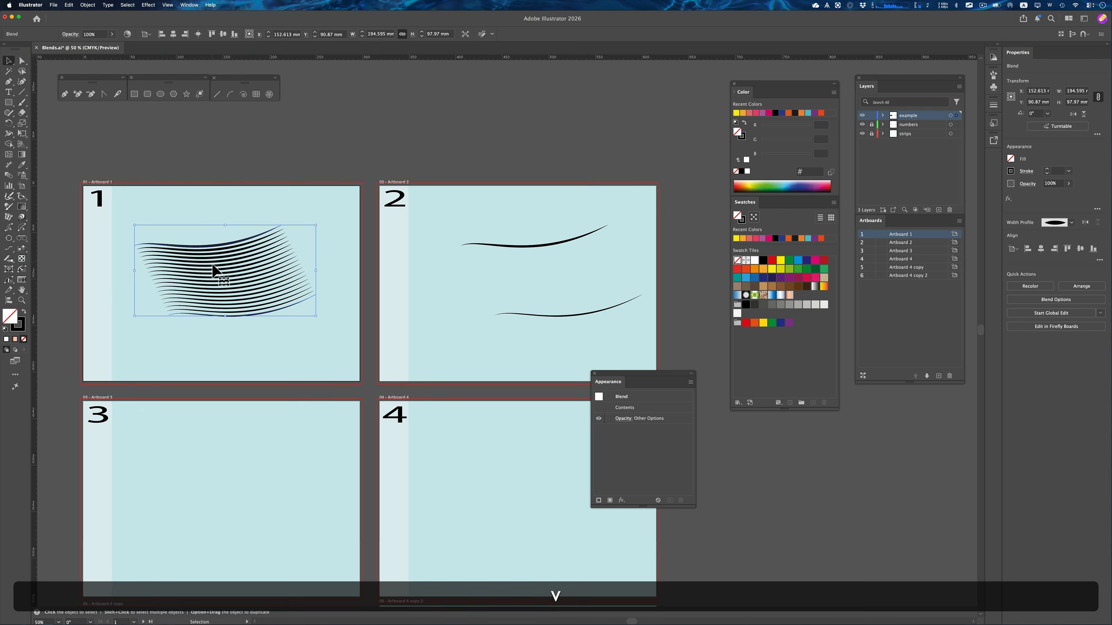
{"action": "left_click_drag", "start_coordinate": [218, 262], "coordinate": [222, 255]}
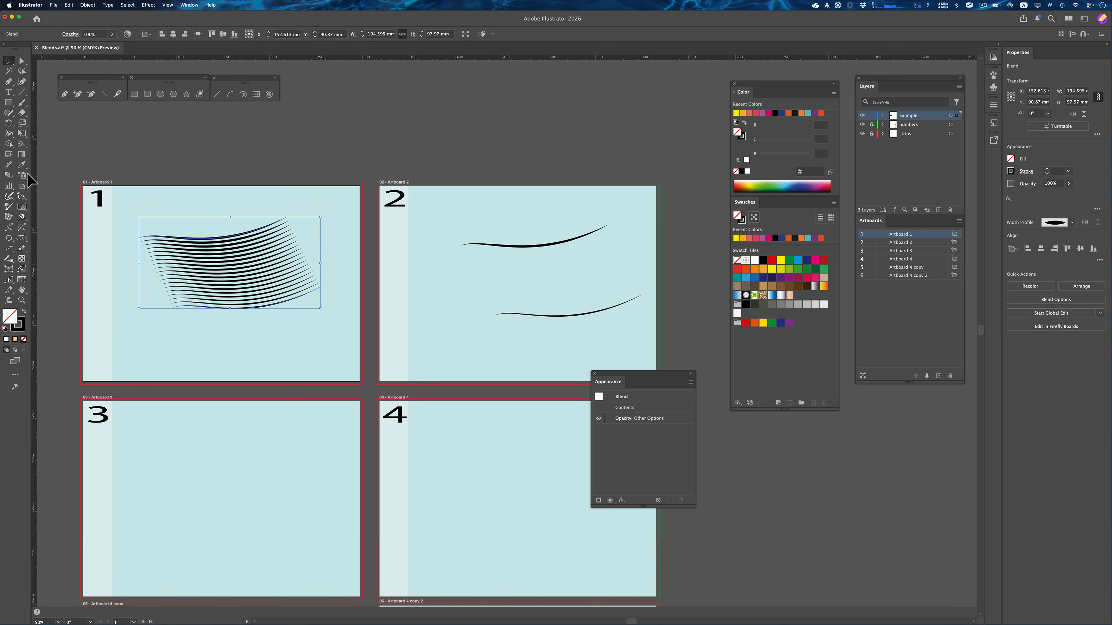
{"action": "double_click", "coordinate": [9, 177]}
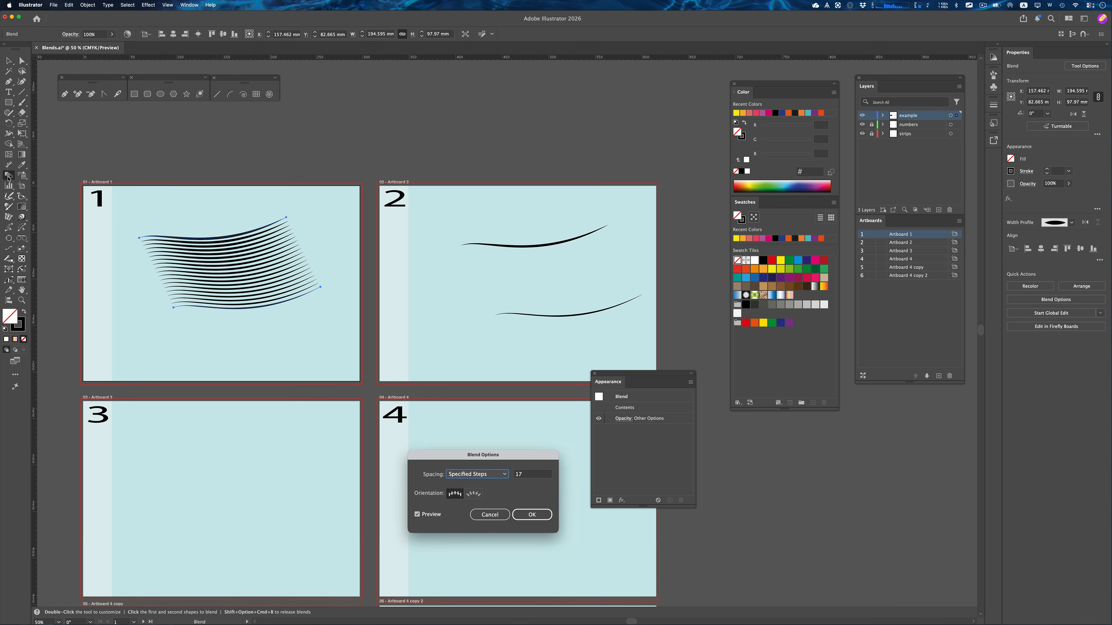
{"action": "left_click", "coordinate": [523, 474]}
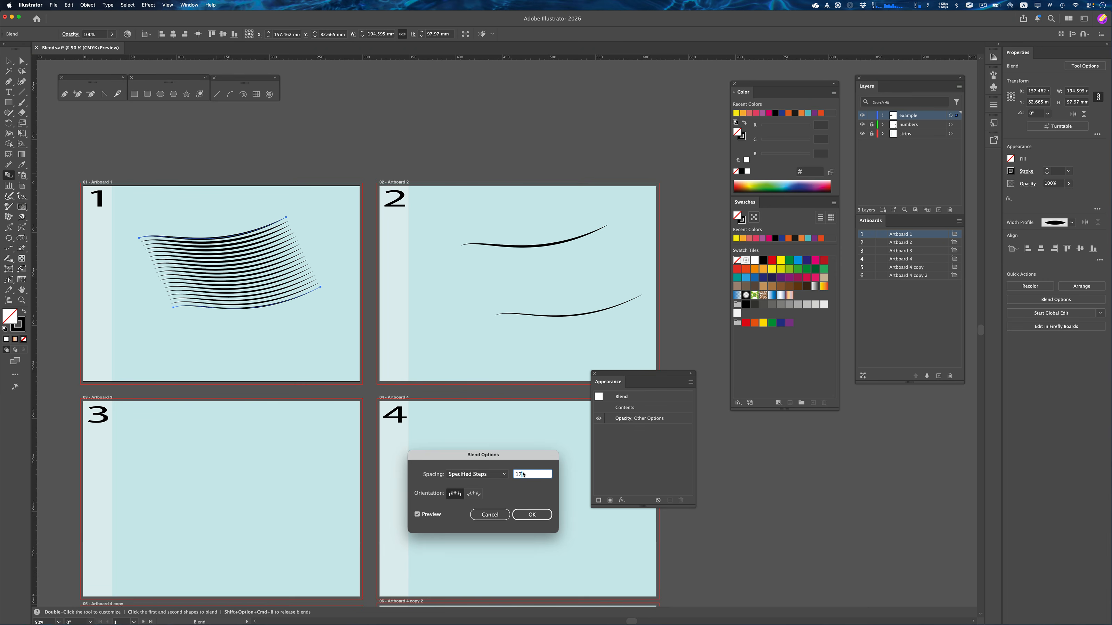
{"action": "key", "text": "Down"}
{"action": "key", "text": "Down"}
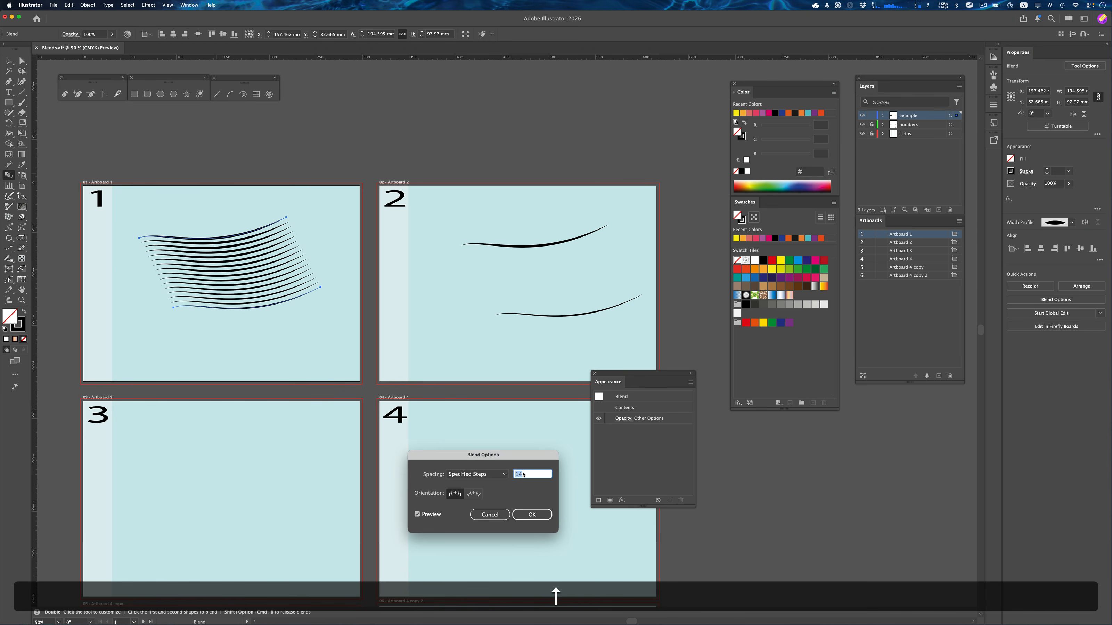
{"action": "left_click", "coordinate": [532, 515]}
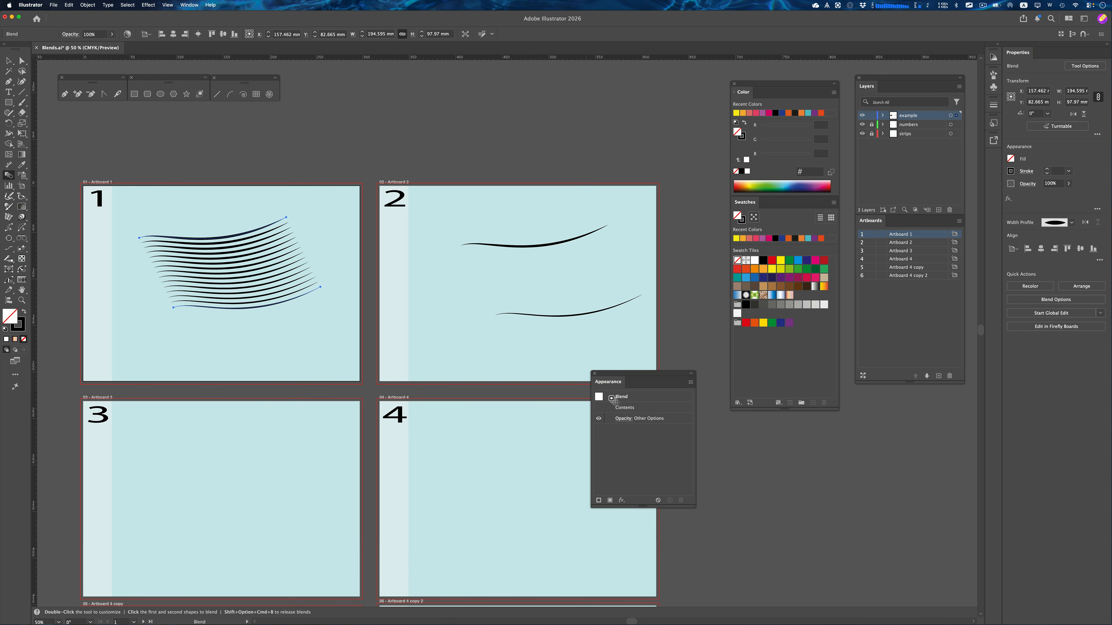
- Apply the Orange, Yellow gradient swatch to the stroke of the upper curve on Artboard 2
{"action": "left_click_drag", "start_coordinate": [627, 374], "coordinate": [677, 435]}
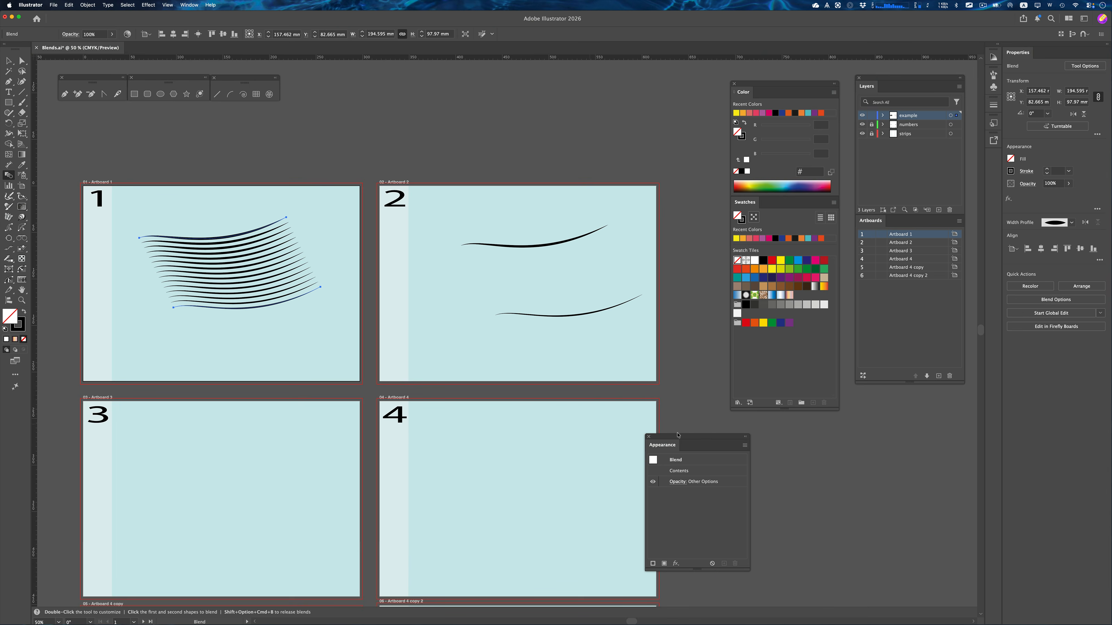
{"action": "key", "text": "v"}
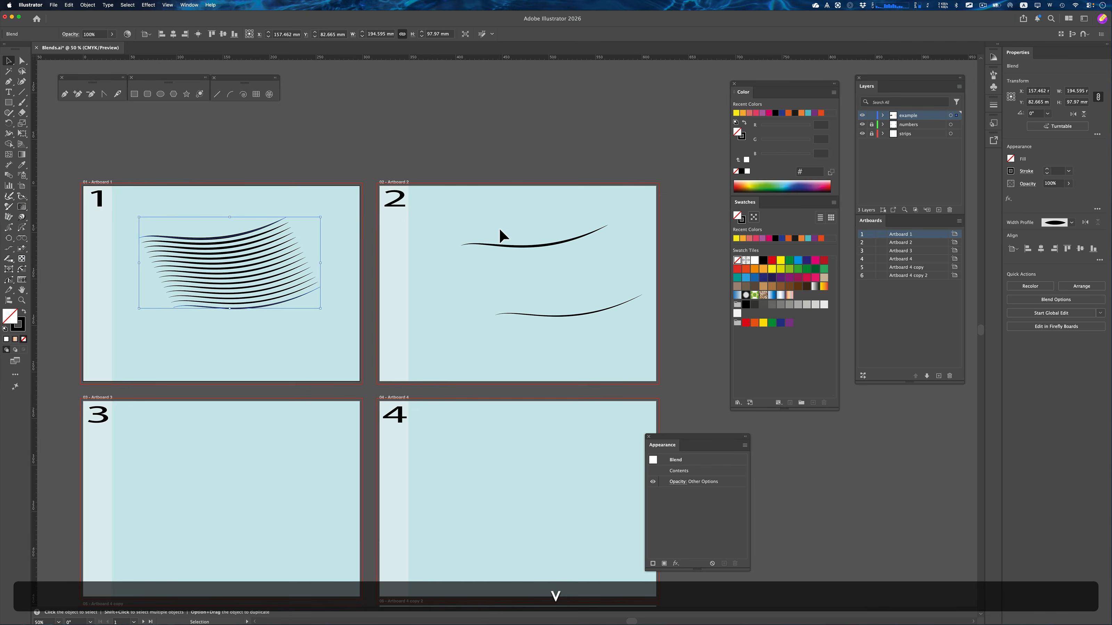
{"action": "left_click", "coordinate": [549, 266]}
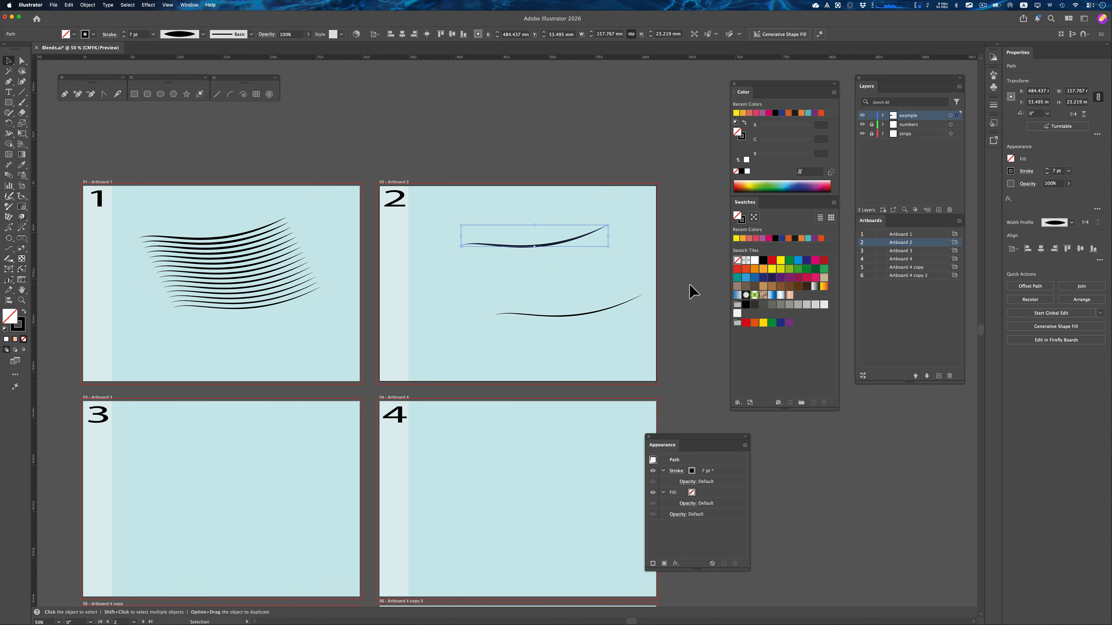
{"action": "key", "text": "x"}
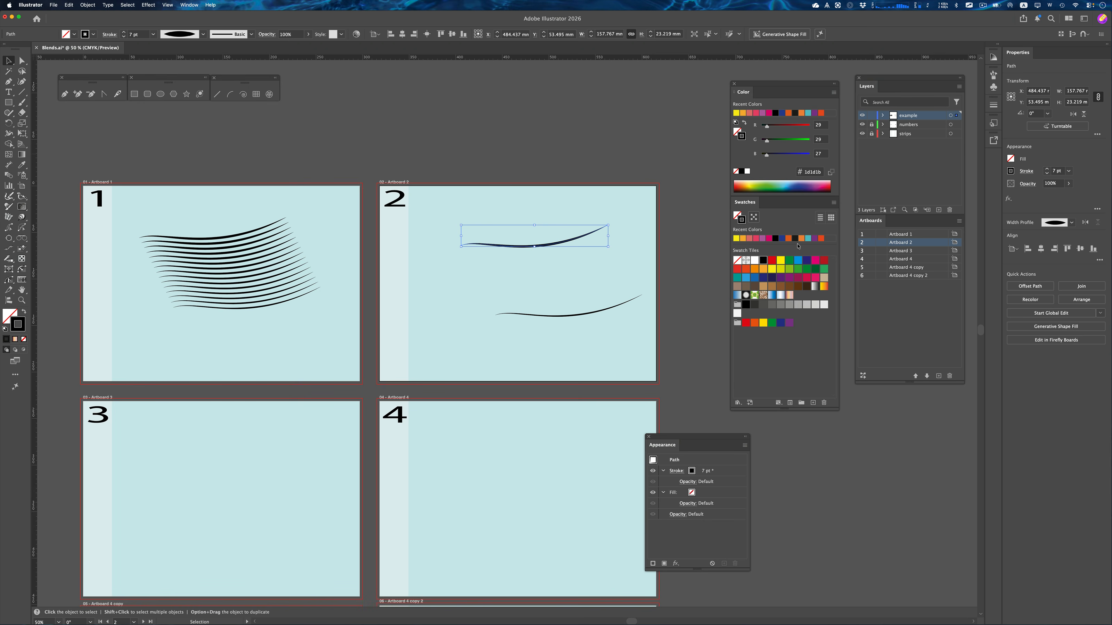
{"action": "left_click", "coordinate": [823, 286]}
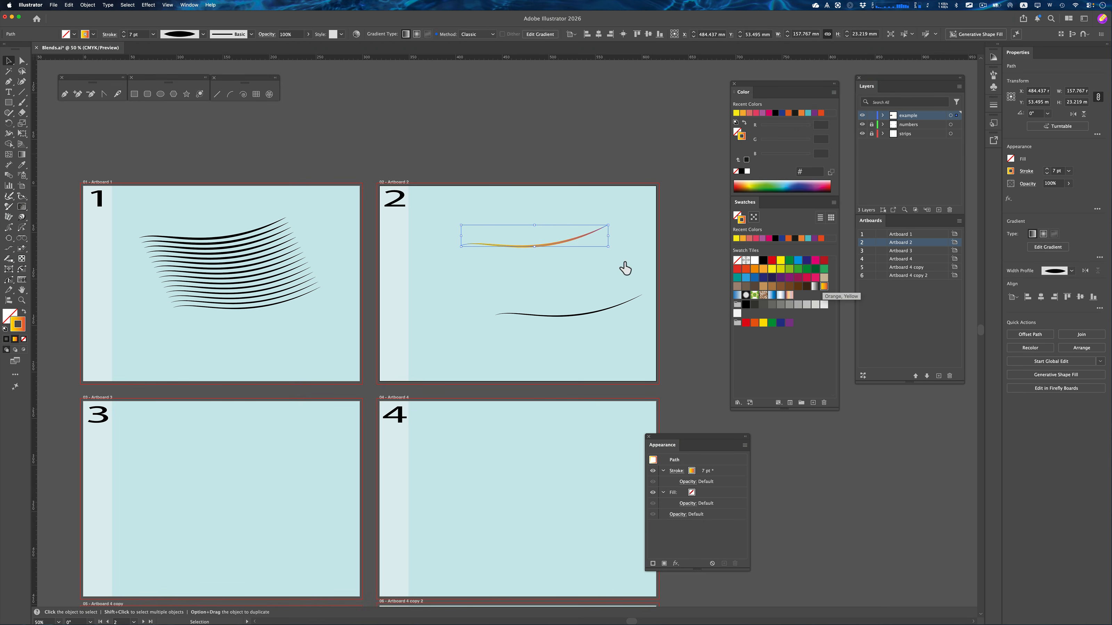
- Apply the blue gradient swatch to the stroke of the lower curve on Artboard 2
{"action": "scroll", "coordinate": [604, 257], "scroll_direction": "up", "scroll_amount": 1}
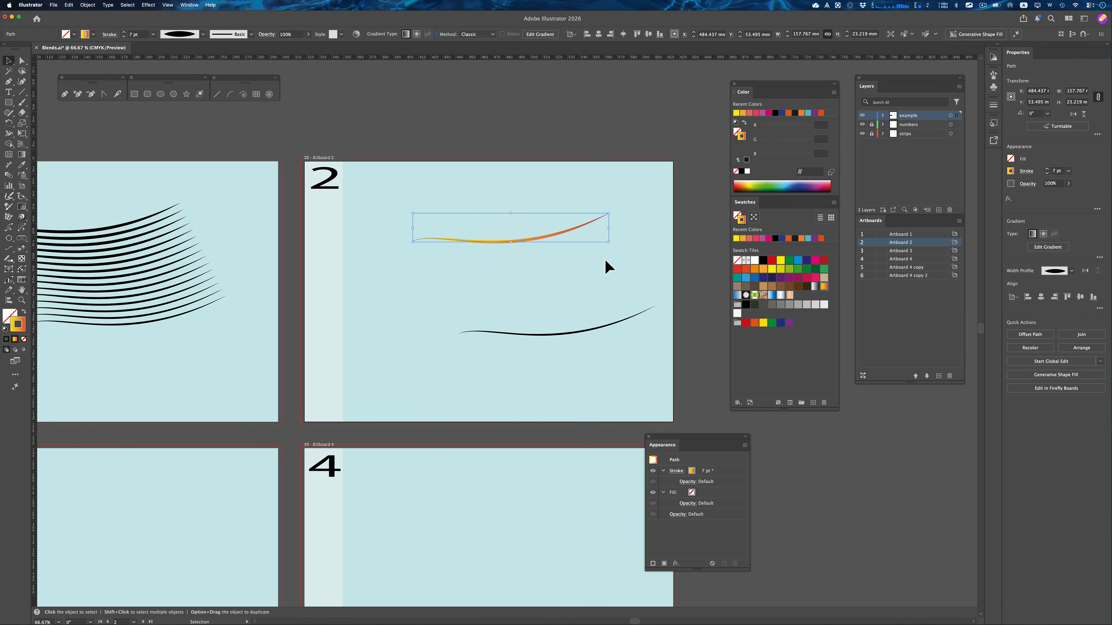
{"action": "left_click", "coordinate": [586, 326]}
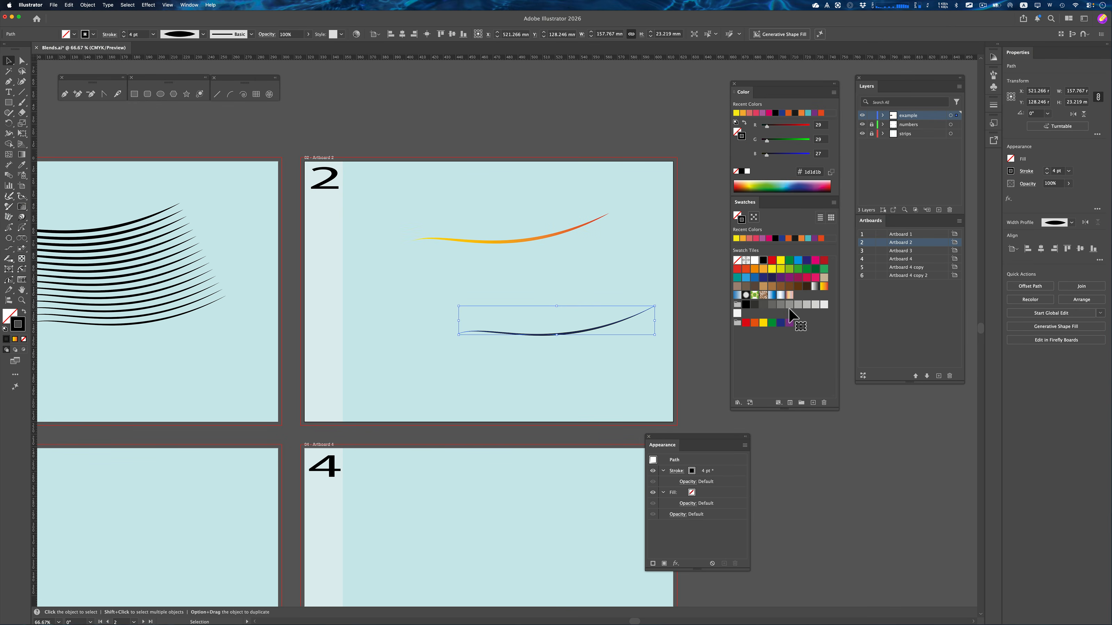
{"action": "left_click", "coordinate": [737, 295]}
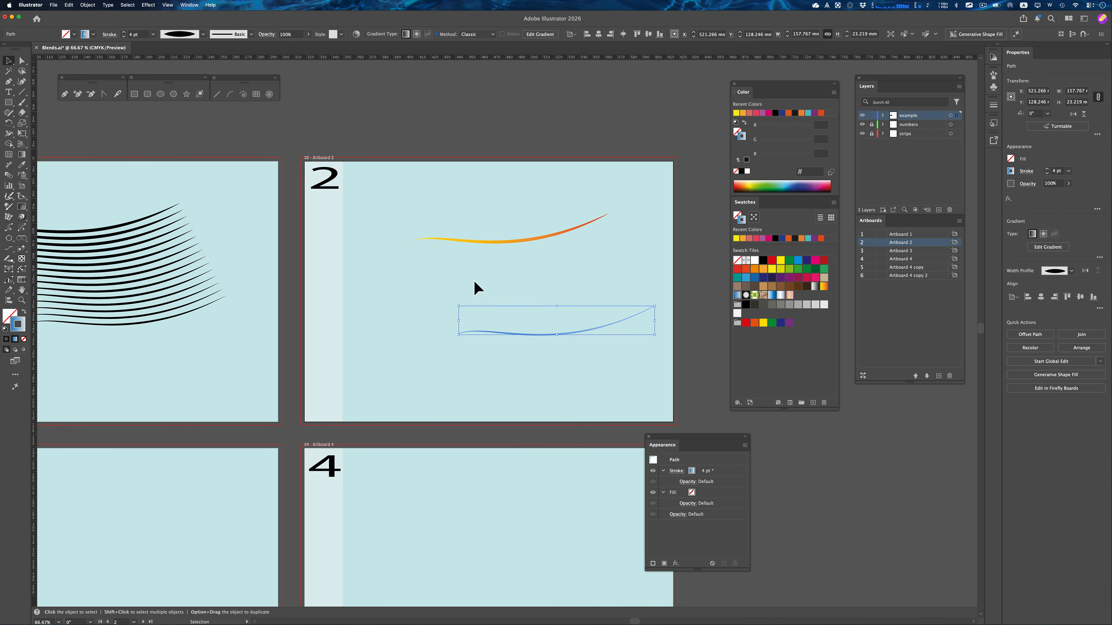
- Select both gradient-stroked curves on Artboard 2 and blend them between their starting points
{"action": "left_click", "coordinate": [429, 215]}
{"action": "left_click_drag", "start_coordinate": [517, 345], "coordinate": [516, 345]}
{"action": "left_click", "coordinate": [8, 175]}
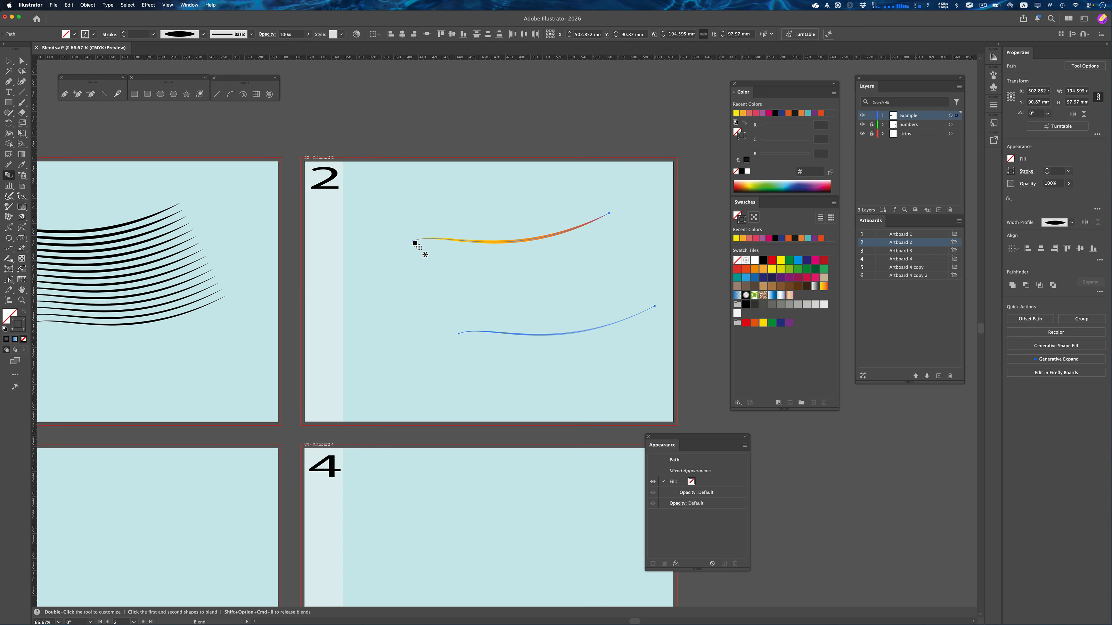
{"action": "left_click", "coordinate": [460, 335]}
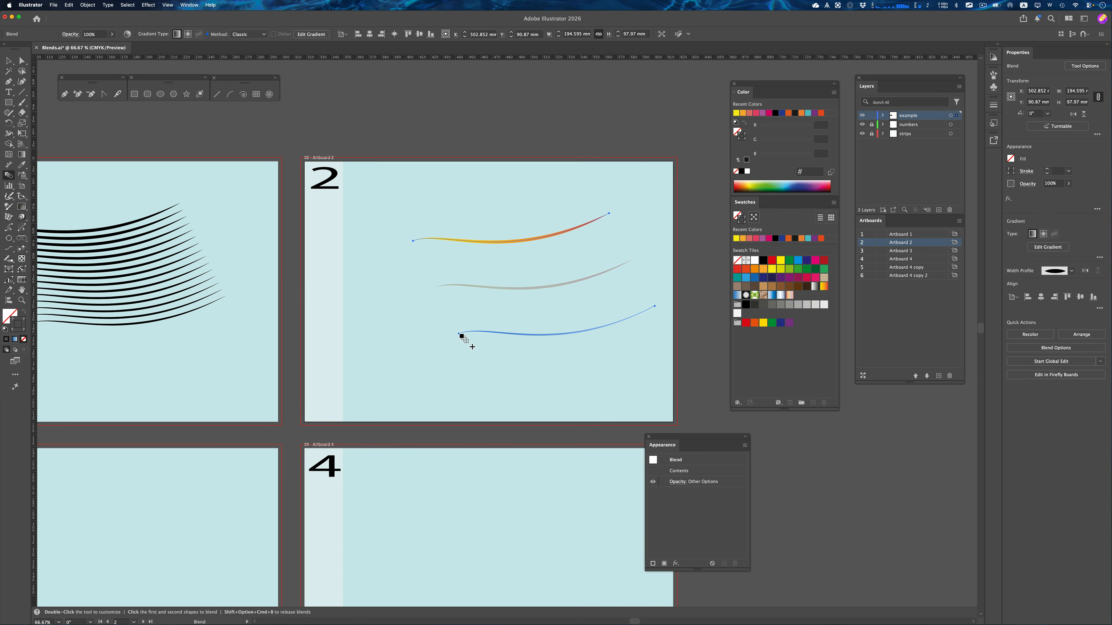
- Set the gradient blend's spacing to Specified Steps with a value of 8
{"action": "double_click", "coordinate": [8, 175]}
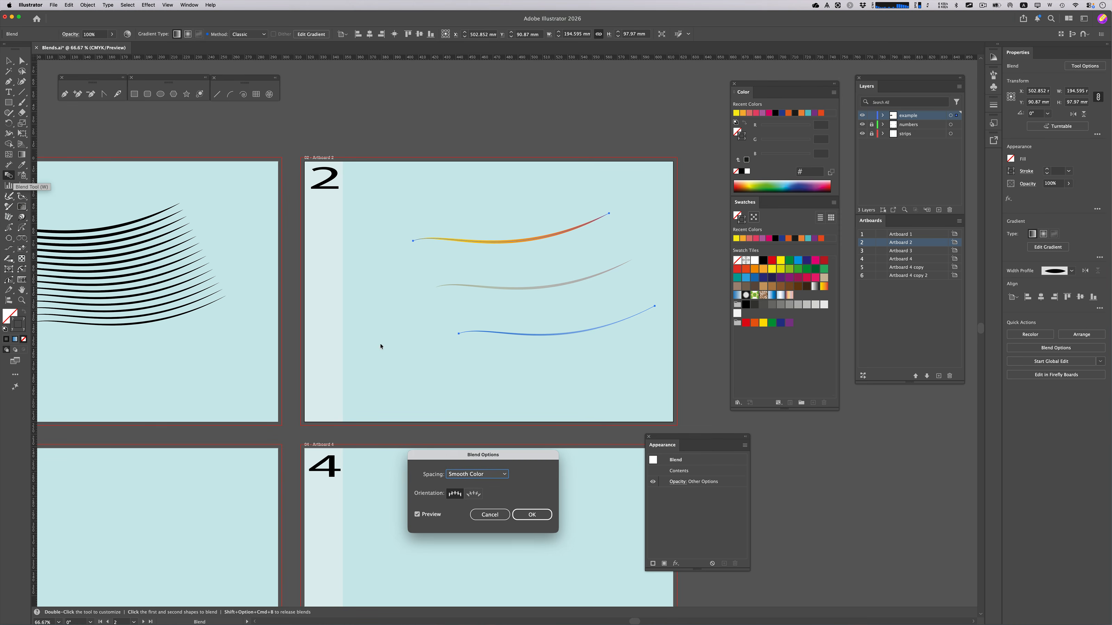
{"action": "left_click", "coordinate": [476, 474]}
{"action": "left_click", "coordinate": [475, 493]}
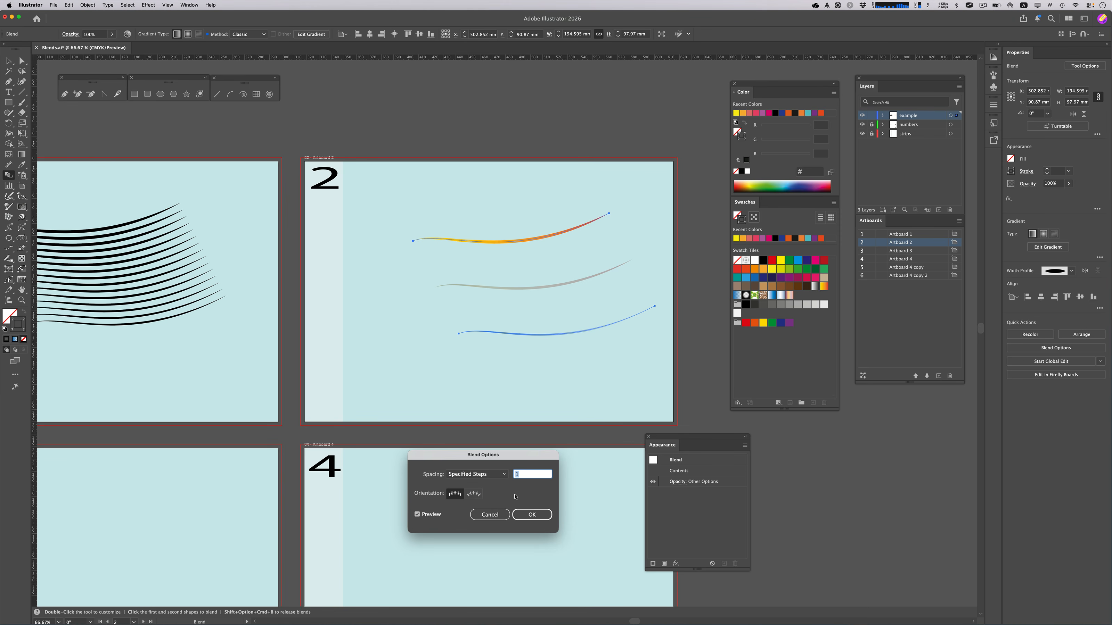
{"action": "key", "text": "Up"}
{"action": "key", "text": "Up"}
{"action": "key", "text": "Up"}
{"action": "key", "text": "Up"}
{"action": "key", "text": "Up"}
{"action": "key", "text": "Up"}
{"action": "key", "text": "Up"}
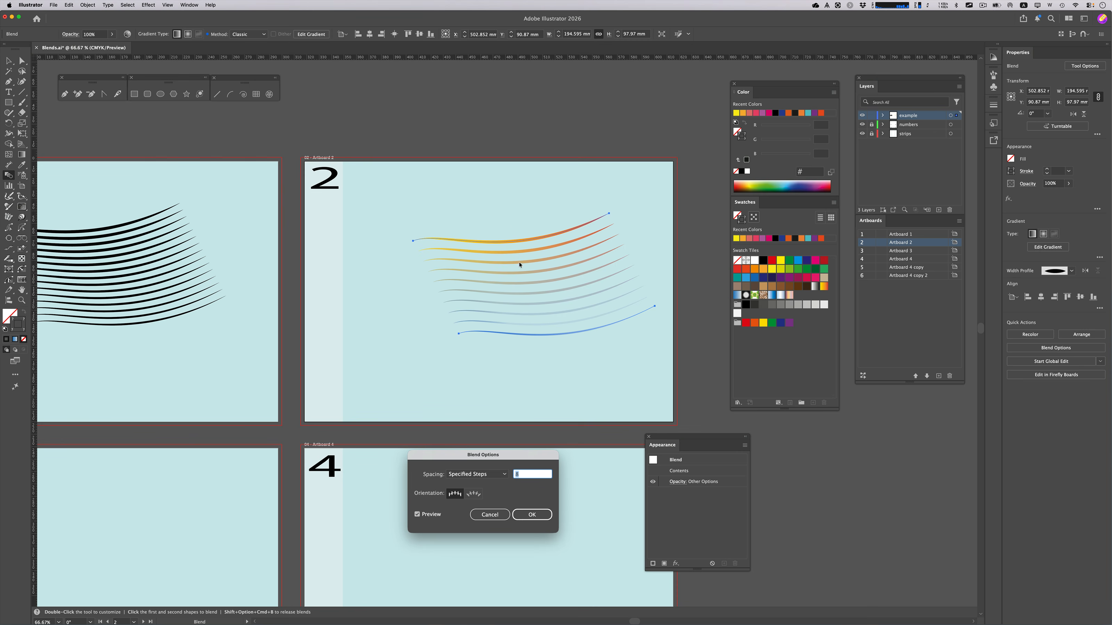
{"action": "left_click", "coordinate": [531, 516]}
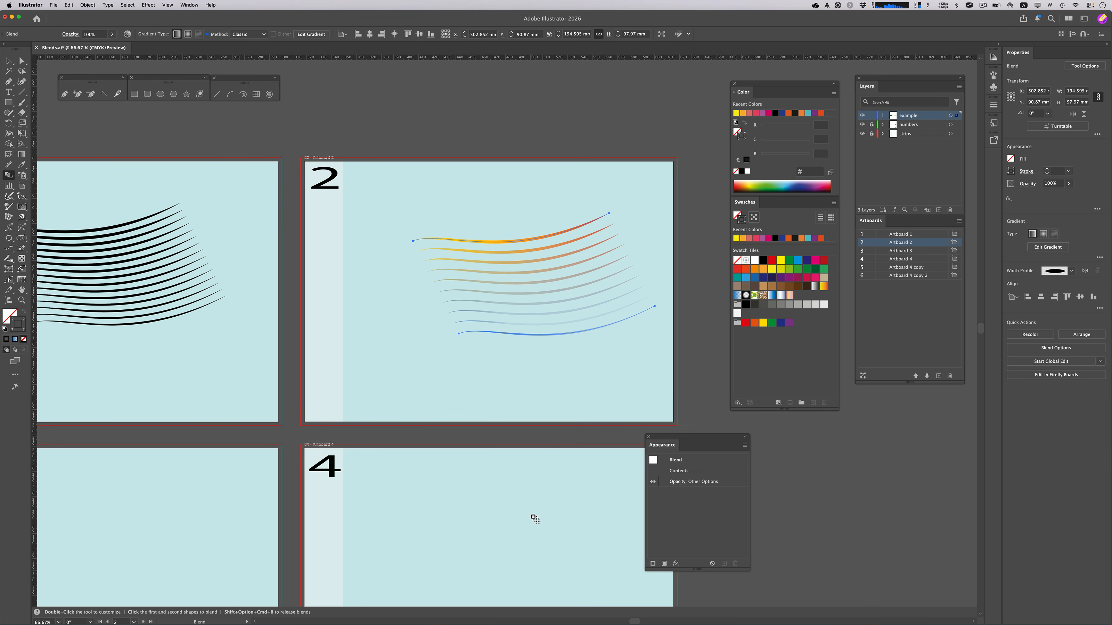
- Undo the specified-steps setting and the blend of the gradient curves on Artboard 2
{"action": "left_click", "coordinate": [984, 4]}
{"action": "left_click", "coordinate": [984, 28]}
{"action": "key", "text": "v"}
{"action": "key", "text": "super+z"}
{"action": "key", "text": "super+z"}
{"action": "key", "text": "super+z"}
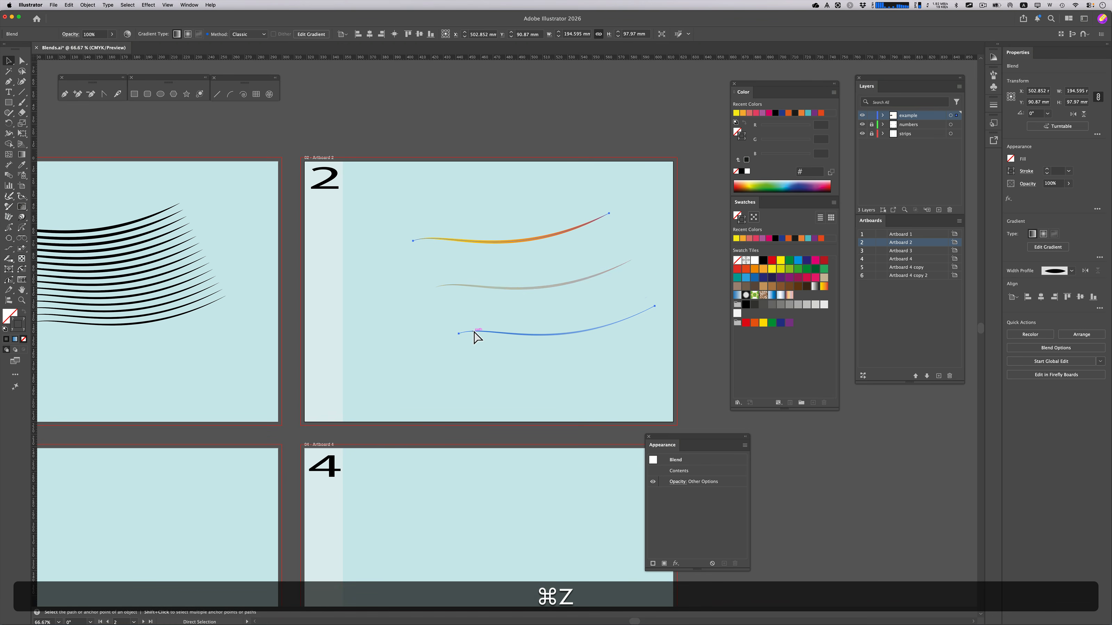
- Try moving both gradient curves from Artboard 2 toward Artboard 3, and undo the move
{"action": "left_click_drag", "start_coordinate": [476, 331], "coordinate": [153, 515]}
{"action": "scroll", "coordinate": [153, 515], "scroll_direction": "up", "scroll_amount": 3}
{"action": "scroll", "coordinate": [153, 515], "scroll_direction": "down", "scroll_amount": 4}
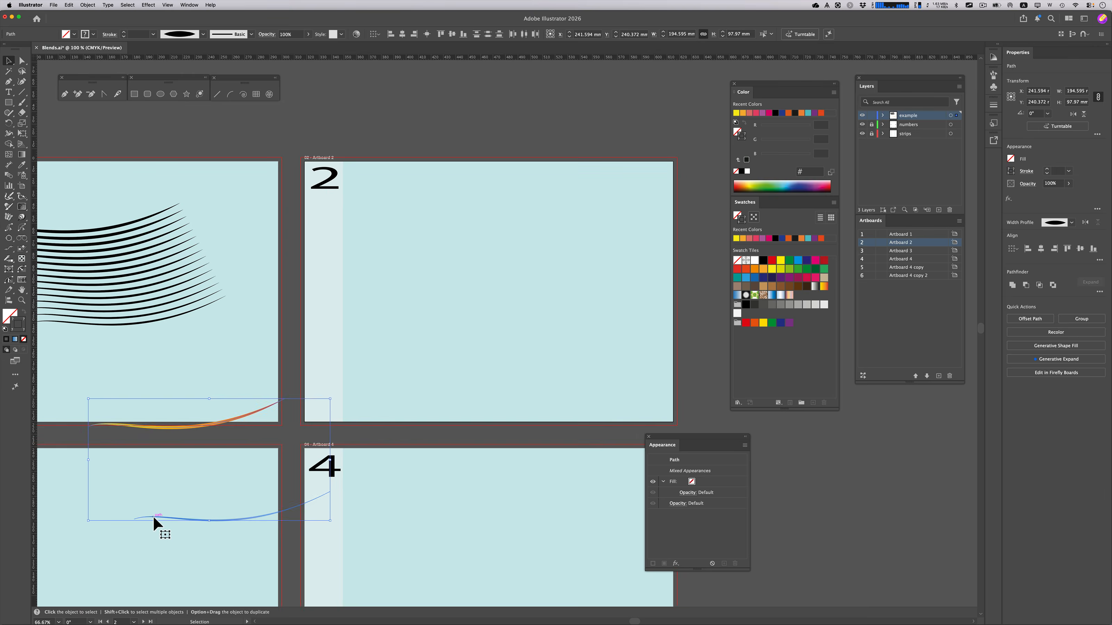
{"action": "key", "text": "cmd+z"}
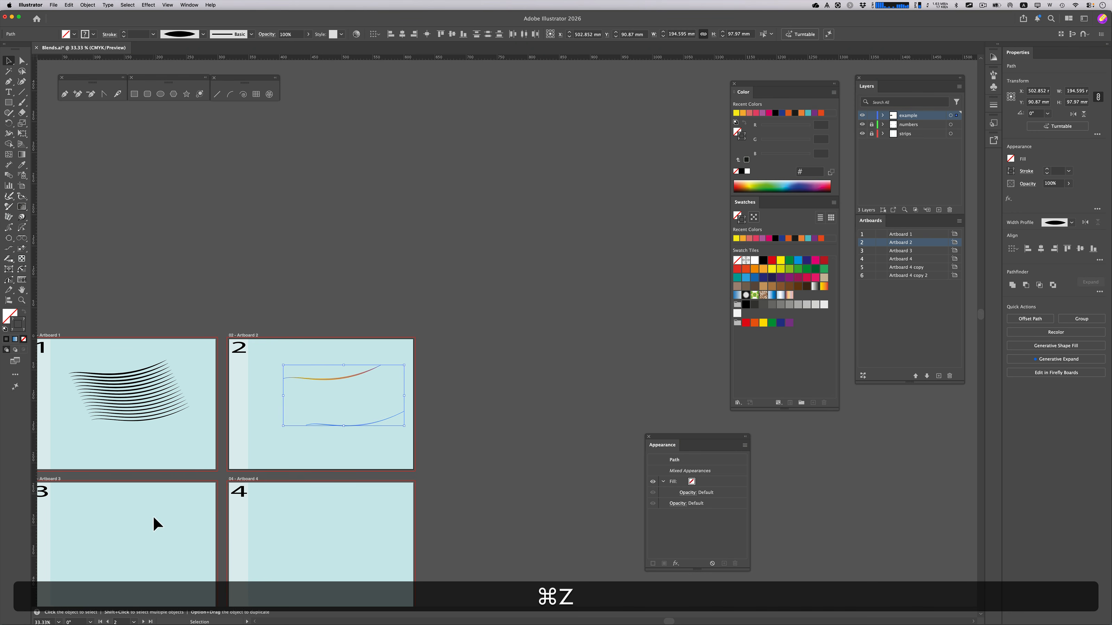
- Duplicate both gradient curves from Artboard 2 onto Artboards 3 and 4
{"action": "key", "text": "space"}
{"action": "left_click_drag", "start_coordinate": [153, 521], "coordinate": [273, 381]}
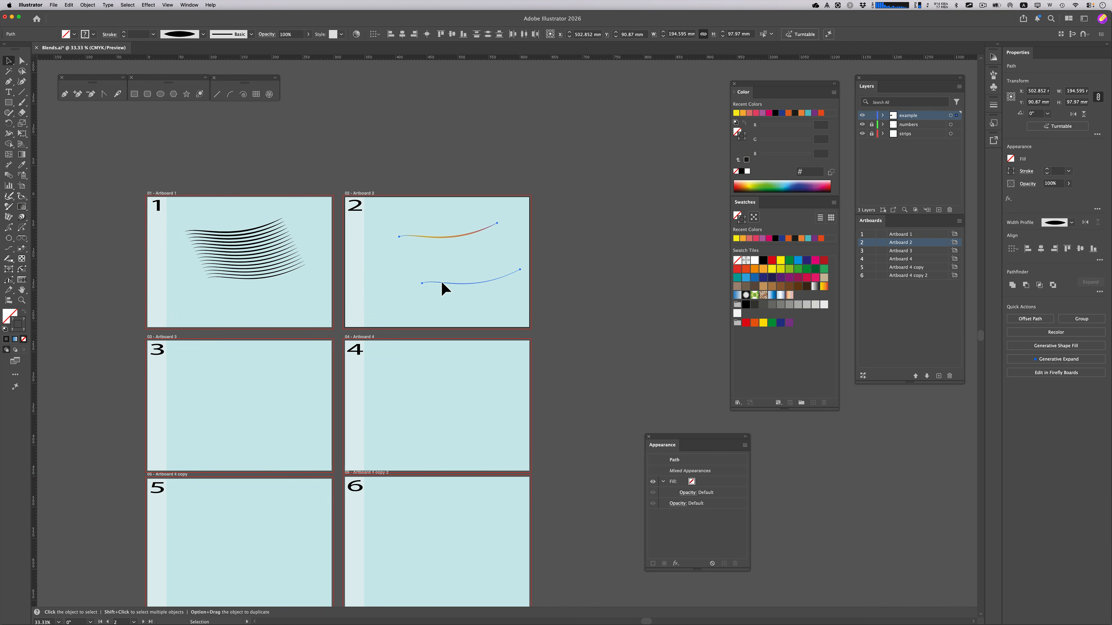
{"action": "left_click_drag", "start_coordinate": [441, 280], "coordinate": [444, 419]}
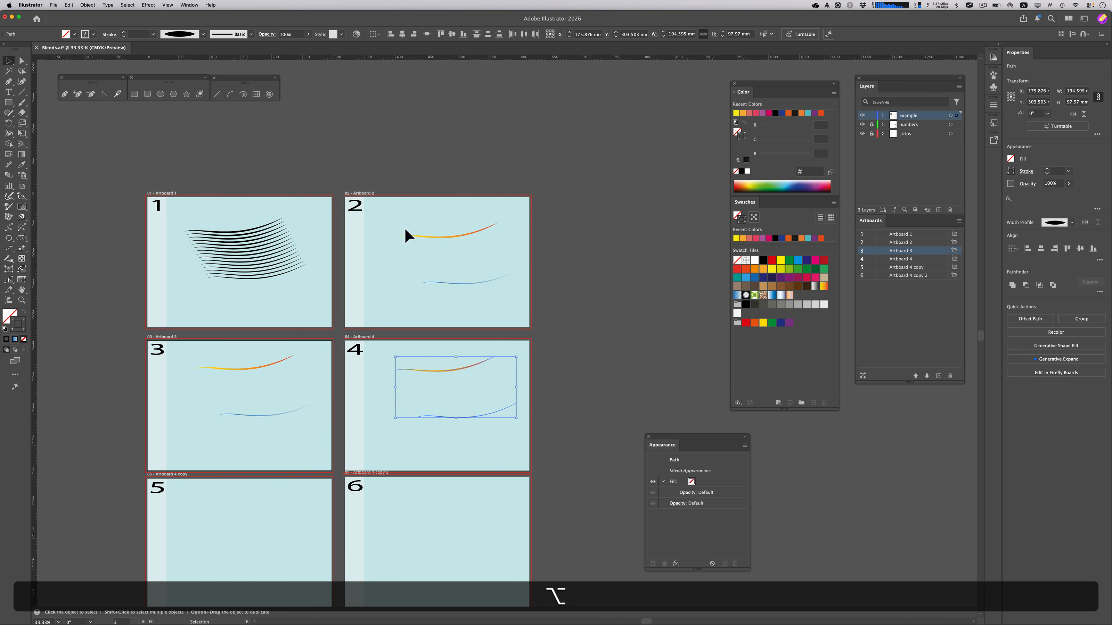
- Blend the orange and blue gradient curves on Artboard 2 with the Blend tool, joining their starting anchor points
{"action": "left_click_drag", "start_coordinate": [404, 222], "coordinate": [468, 300]}
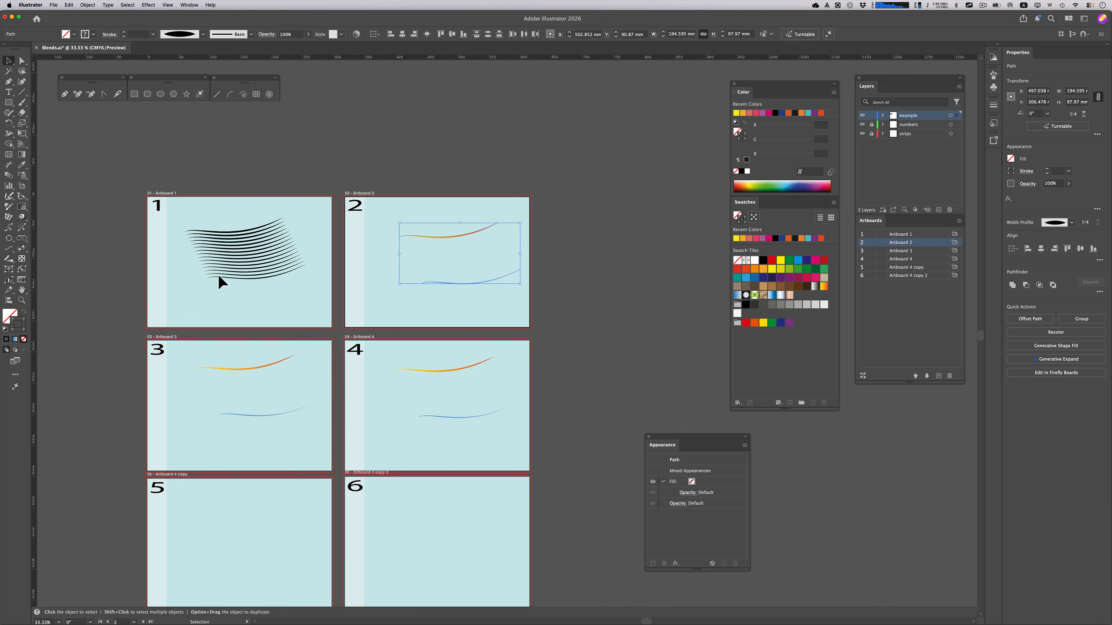
{"action": "left_click", "coordinate": [12, 177]}
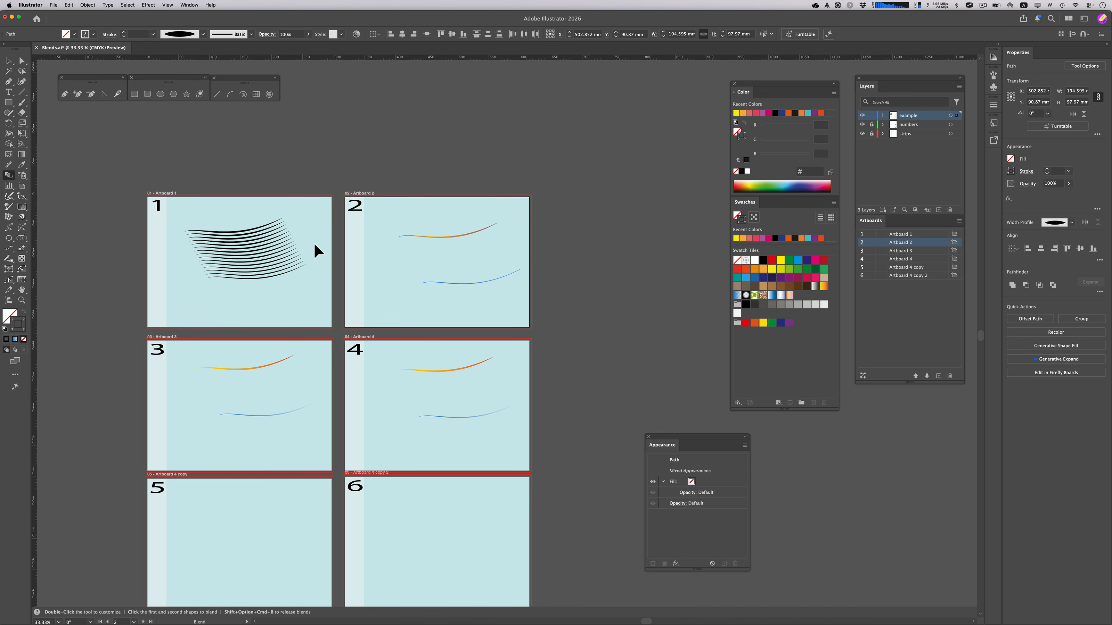
{"action": "left_click", "coordinate": [400, 238]}
{"action": "left_click", "coordinate": [423, 285]}
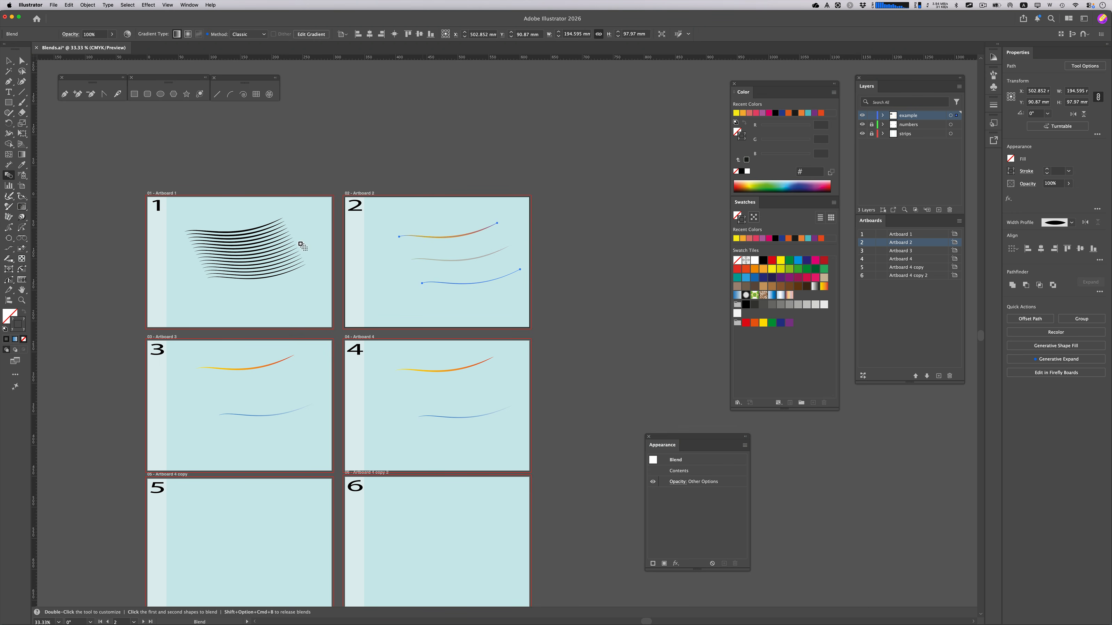
- Set the Artboard 2 blend's spacing to Specified Steps with a value of 35 and inspect the result up close
{"action": "double_click", "coordinate": [9, 176]}
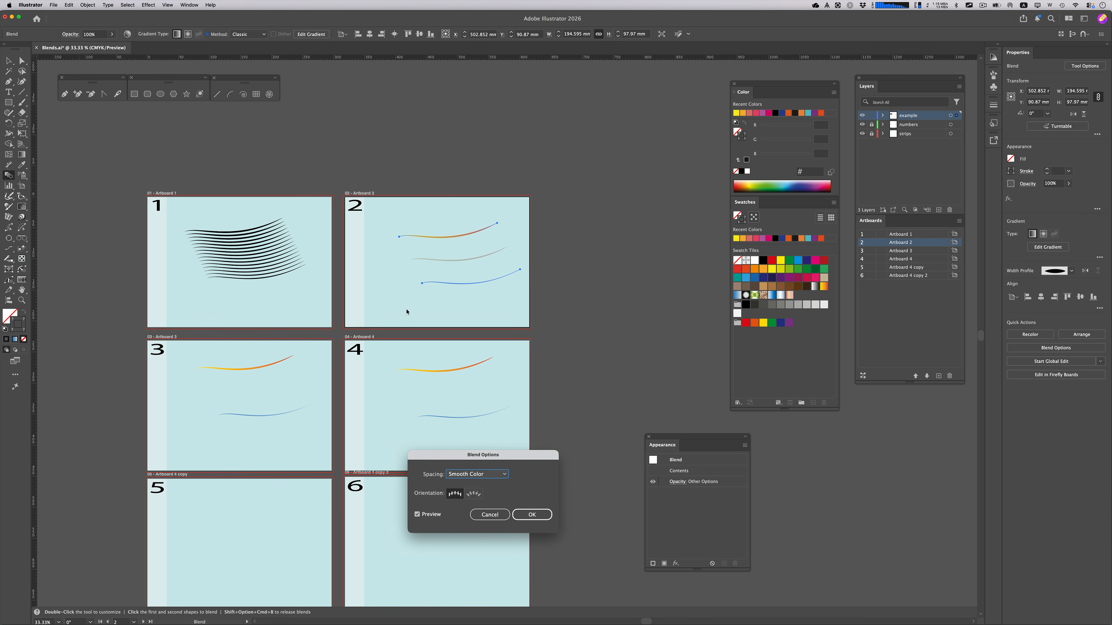
{"action": "left_click", "coordinate": [499, 475]}
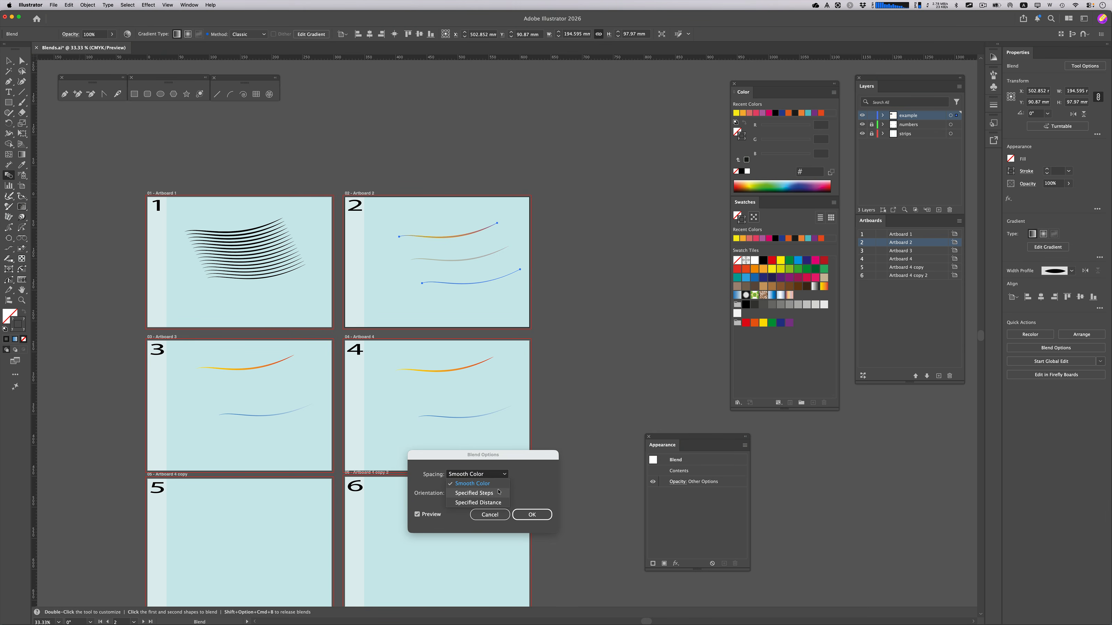
{"action": "left_click", "coordinate": [501, 486]}
{"action": "type", "text": "35"}
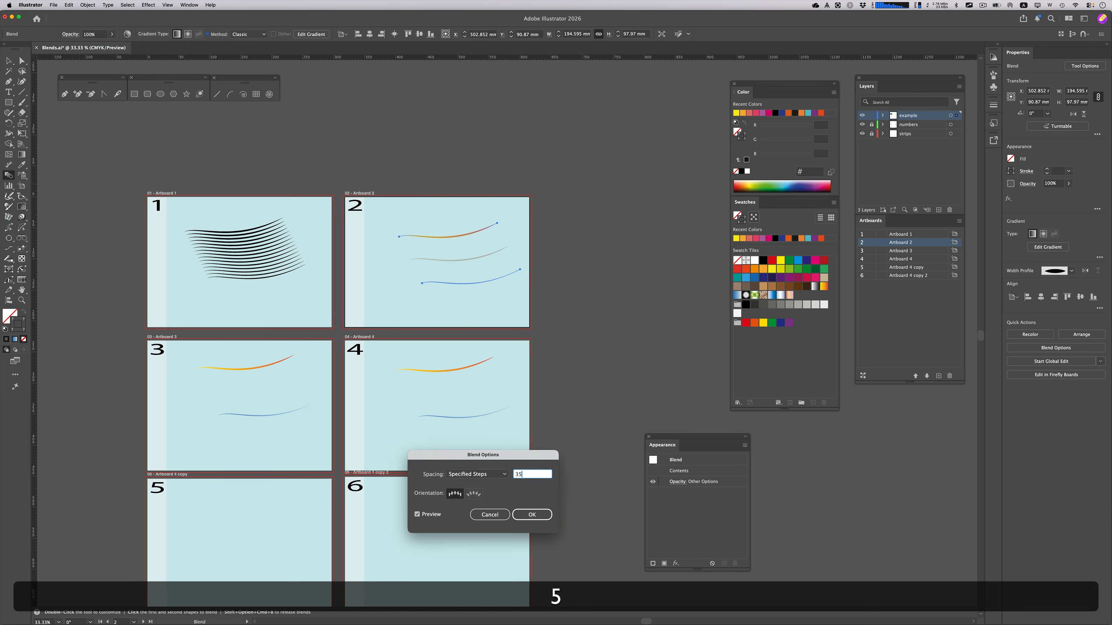
{"action": "key", "text": "Return"}
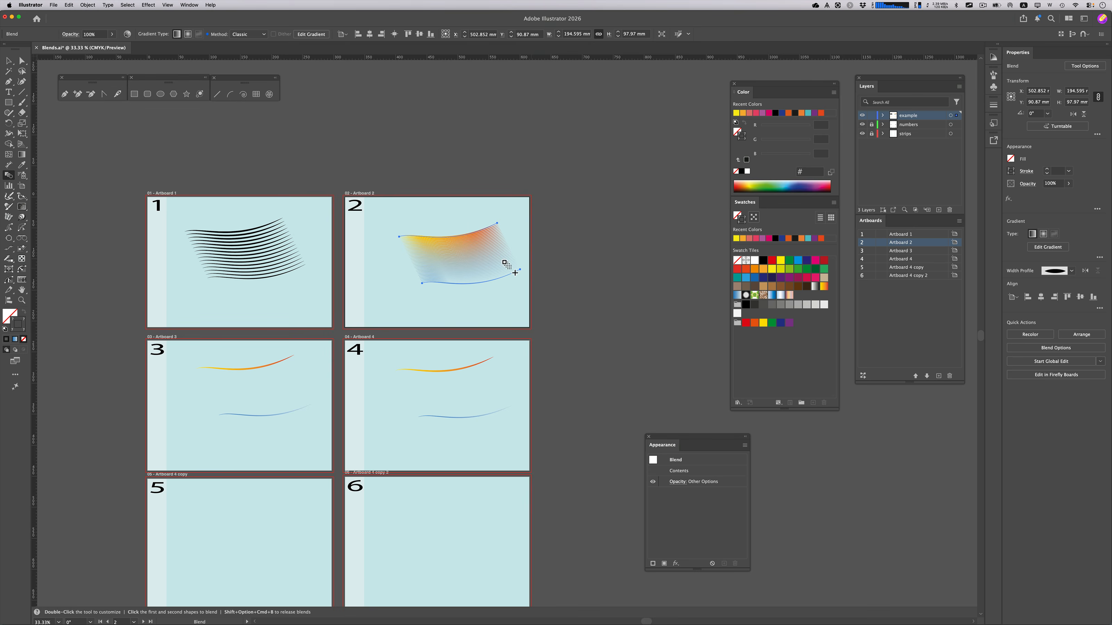
{"action": "scroll", "coordinate": [509, 263], "scroll_direction": "up", "scroll_amount": 5}
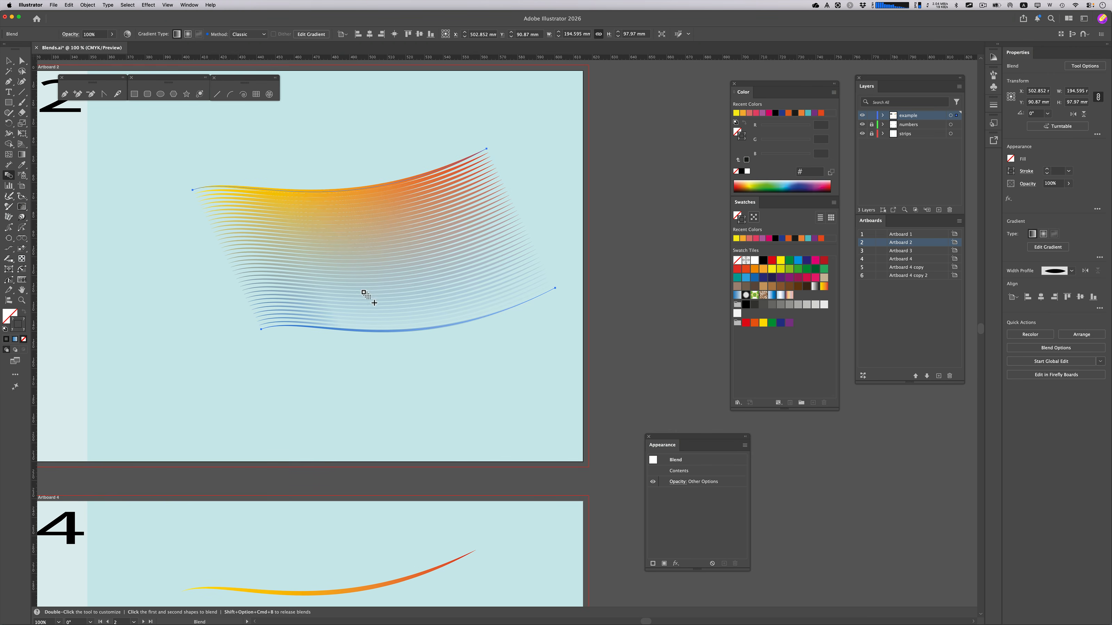
{"action": "scroll", "coordinate": [335, 306], "scroll_direction": "down", "scroll_amount": 5}
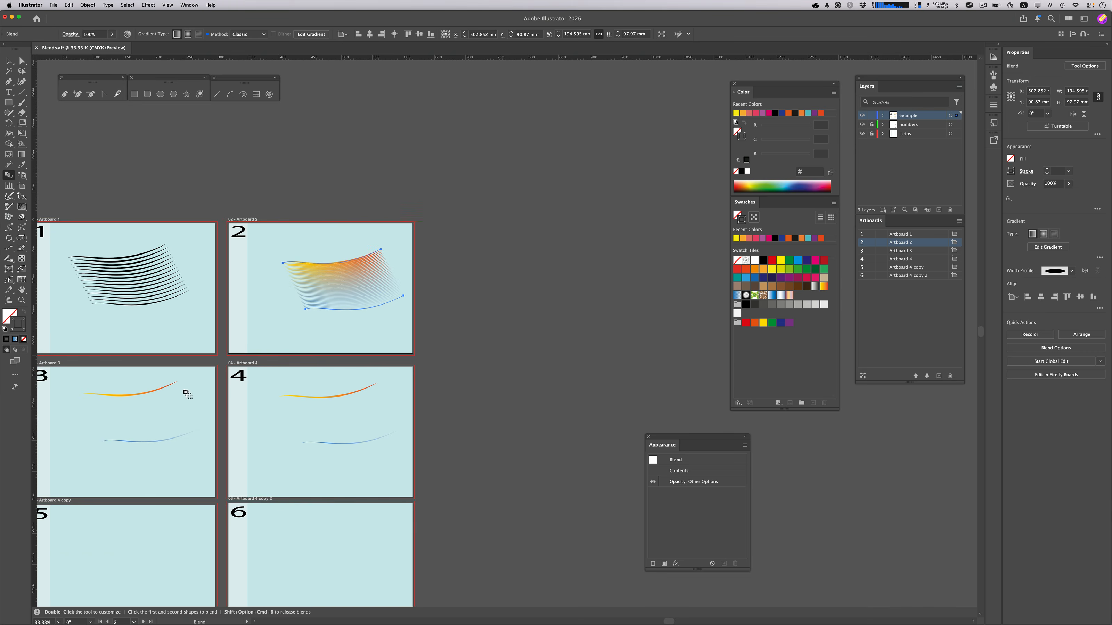
- Thicken the upper gradient curve on Artboard 3 to a 33 pt stroke and apply the one-sided tapering width profile
{"action": "key", "text": "space"}
{"action": "left_click_drag", "start_coordinate": [186, 400], "coordinate": [253, 364]}
{"action": "key", "text": "v"}
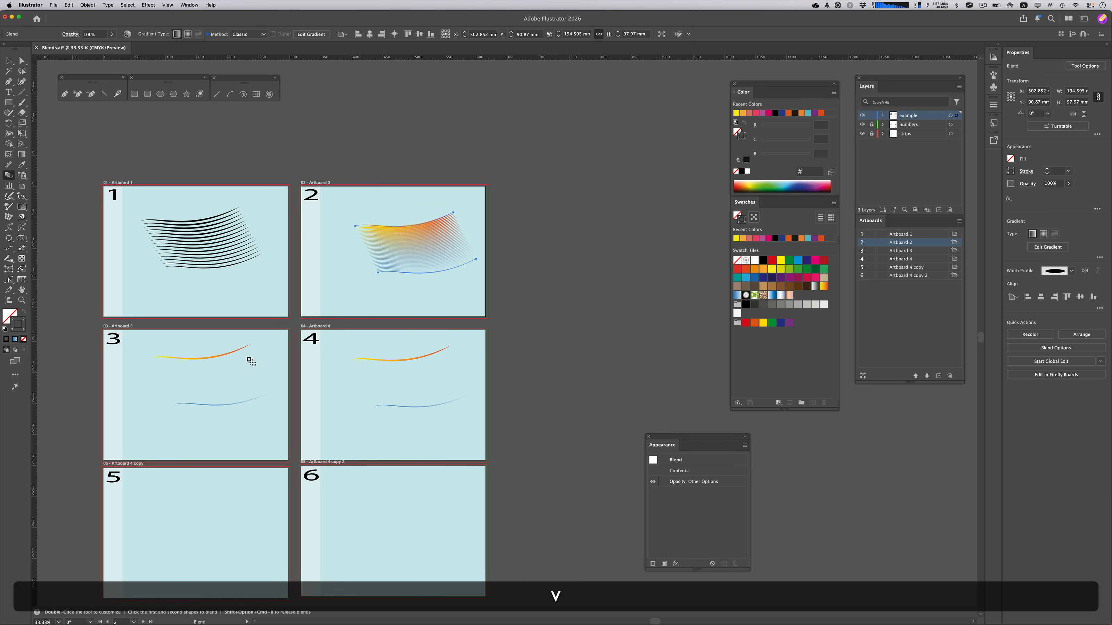
{"action": "left_click", "coordinate": [184, 357]}
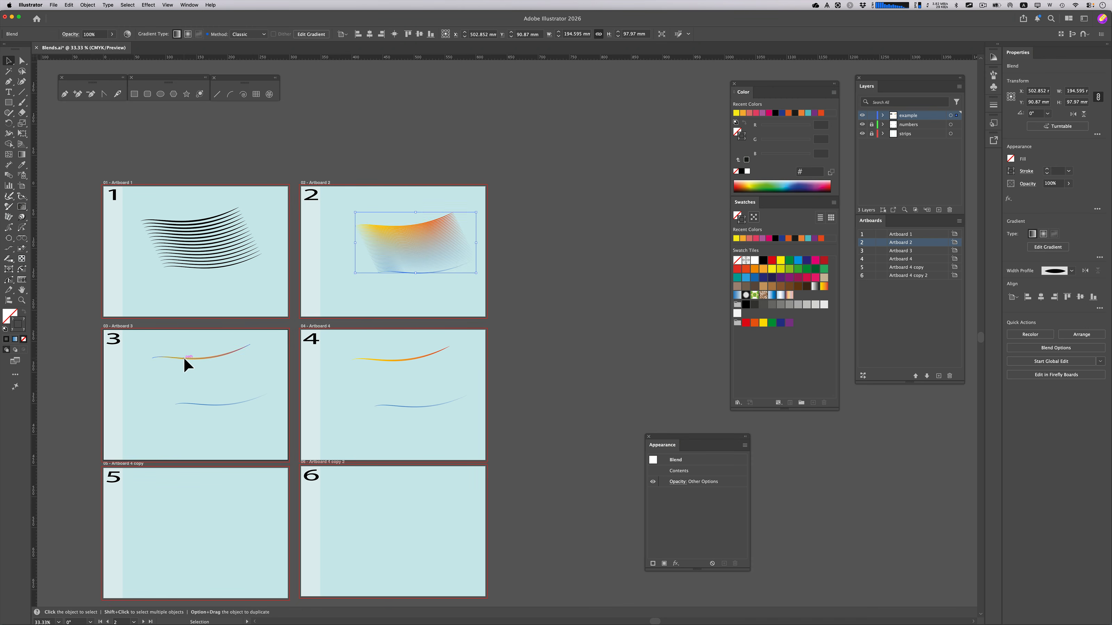
{"action": "key", "text": "space"}
{"action": "left_click_drag", "start_coordinate": [157, 371], "coordinate": [218, 357]}
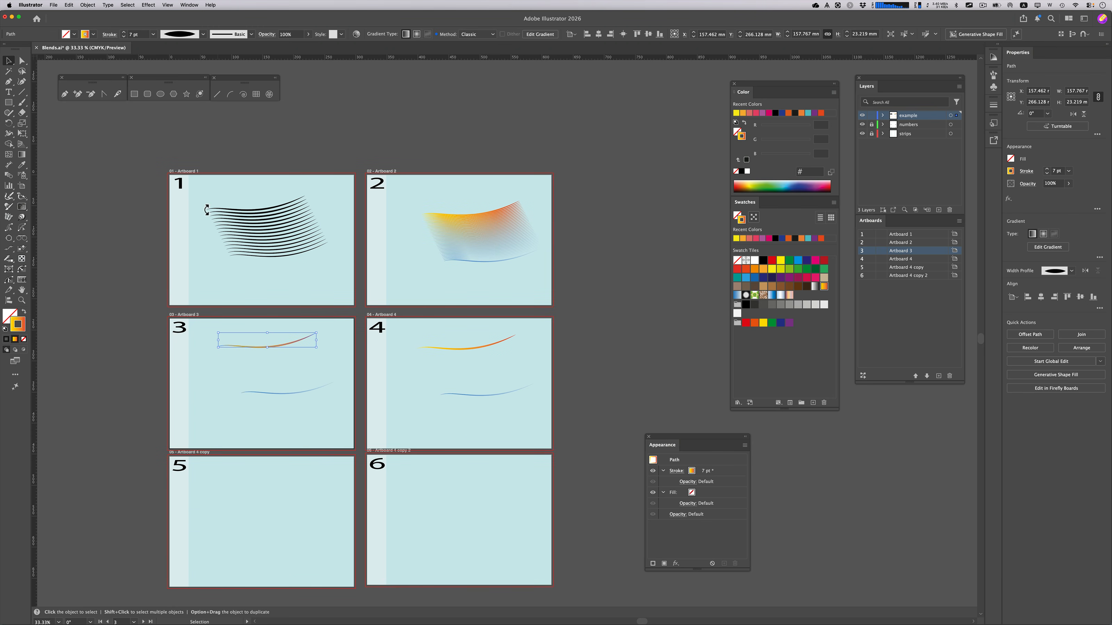
{"action": "left_click", "coordinate": [124, 32]}
{"action": "left_click", "coordinate": [123, 32]}
{"action": "left_click", "coordinate": [123, 32]}
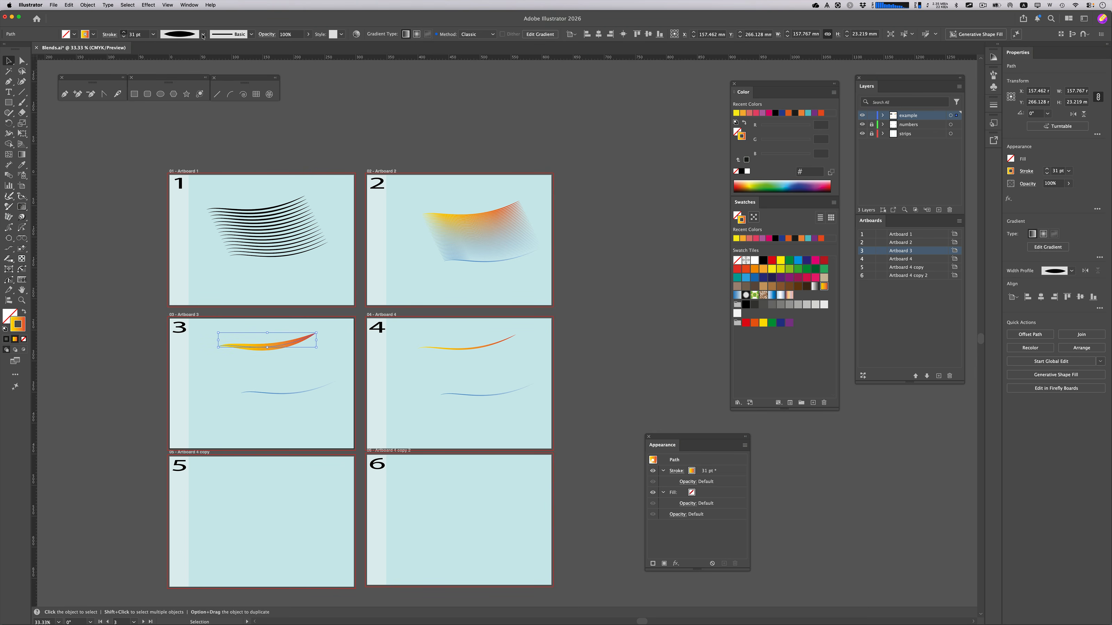
{"action": "left_click", "coordinate": [203, 35]}
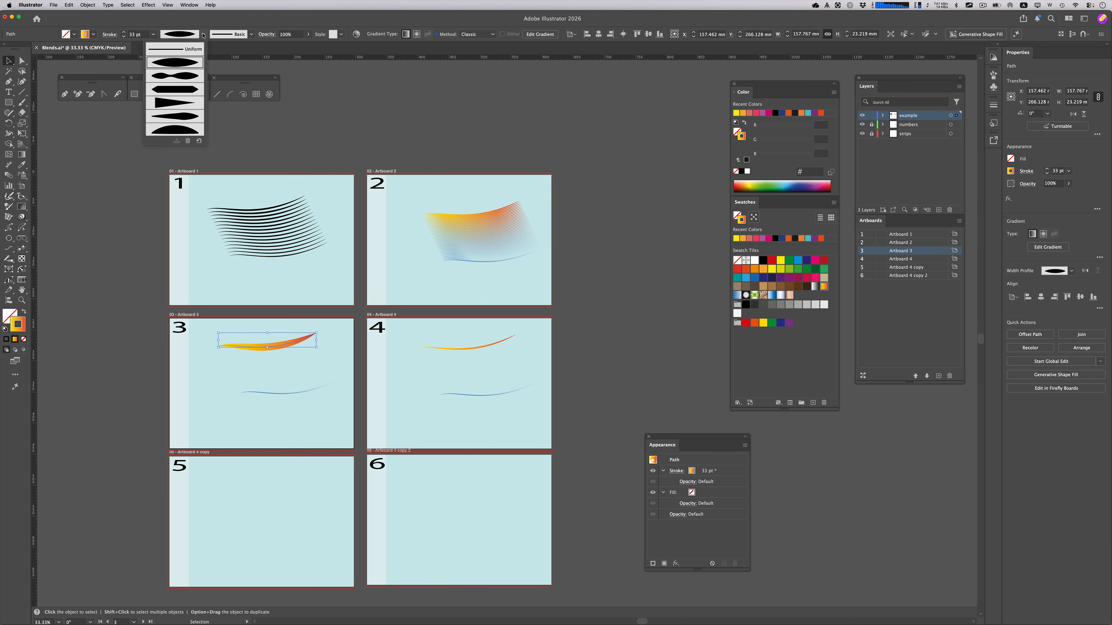
{"action": "left_click", "coordinate": [178, 102]}
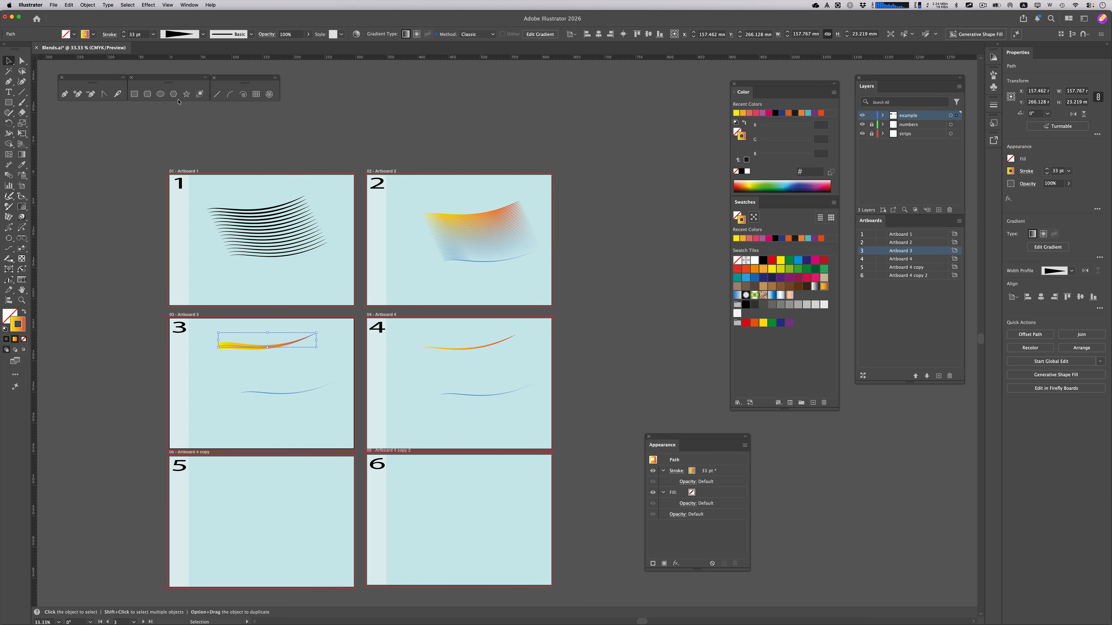
- Give the lower curve on Artboard 3 the yellow-orange gradient stroke, a tapered preset width profile and a 10 pt weight
{"action": "left_click", "coordinate": [307, 391]}
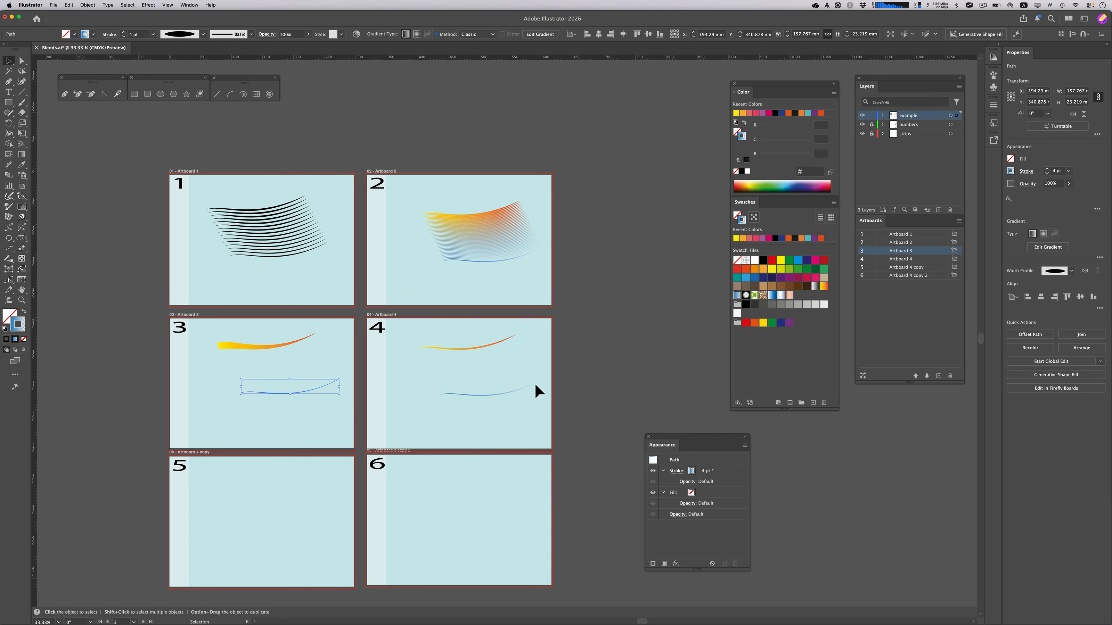
{"action": "left_click", "coordinate": [824, 287]}
{"action": "left_click", "coordinate": [203, 35]}
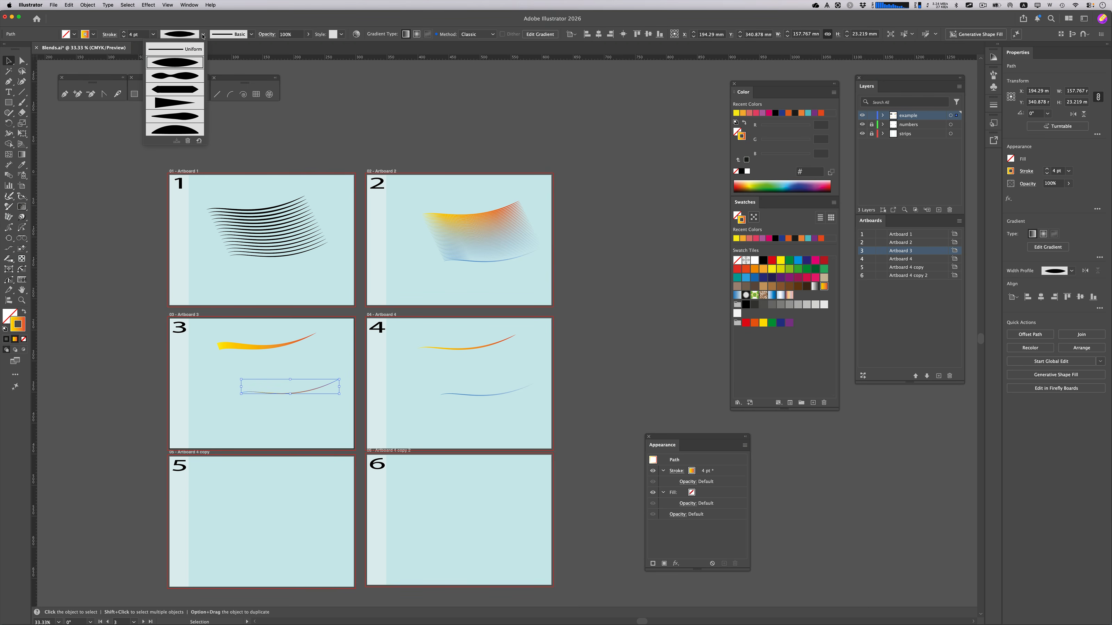
{"action": "left_click", "coordinate": [185, 116]}
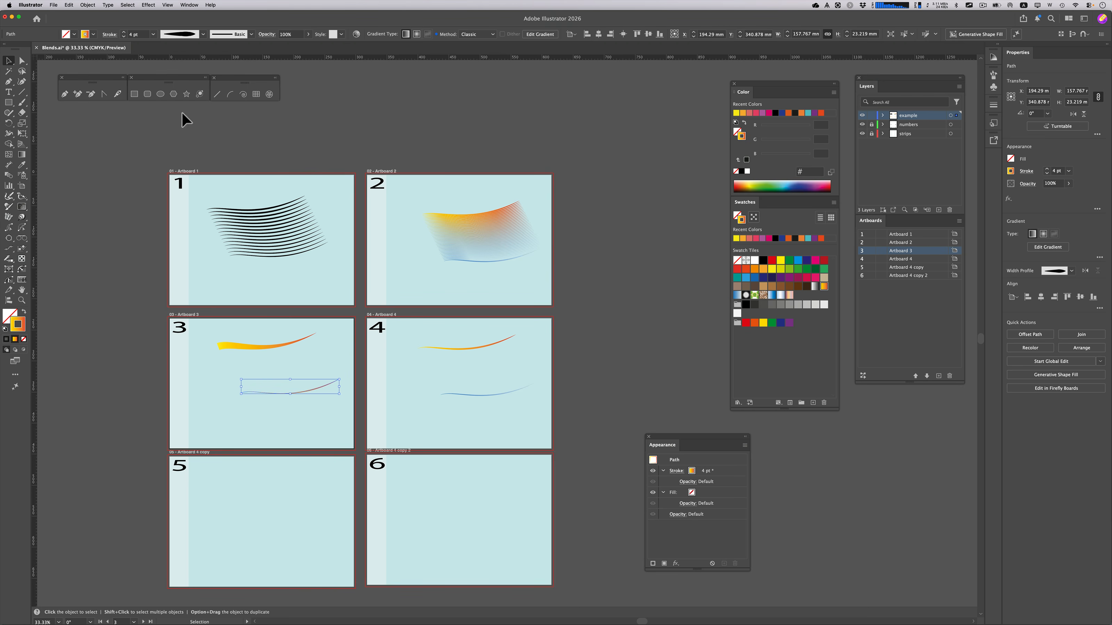
{"action": "left_click", "coordinate": [124, 32]}
{"action": "left_click", "coordinate": [124, 32]}
- Blend the two yellow-orange curves on Artboard 3, joining their starting anchor points
{"action": "left_click_drag", "start_coordinate": [270, 408], "coordinate": [98, 264]}
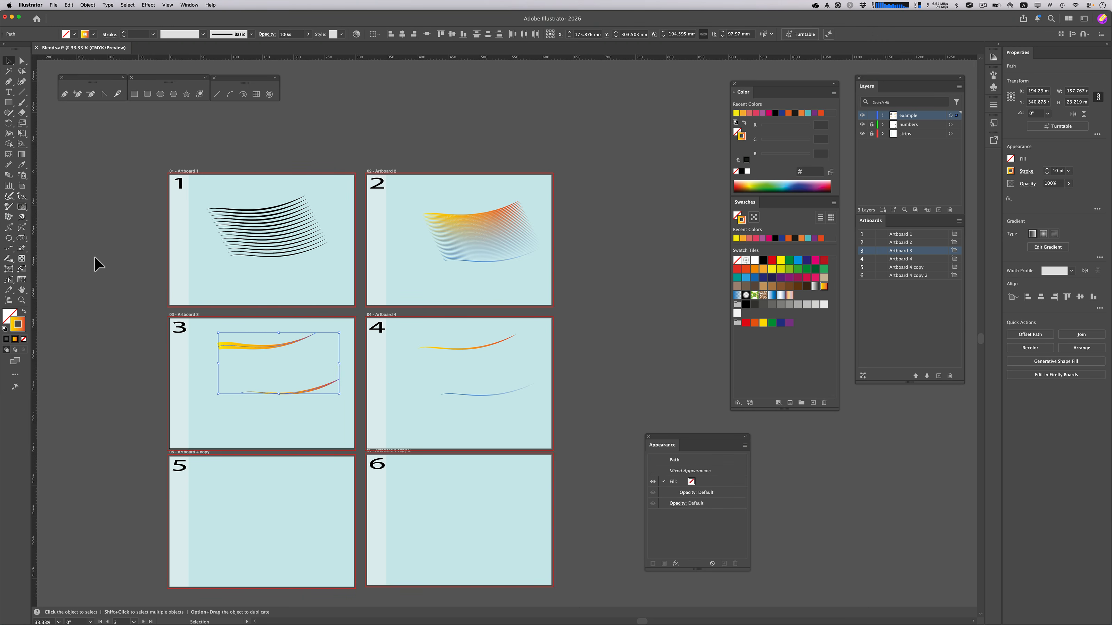
{"action": "left_click", "coordinate": [9, 175]}
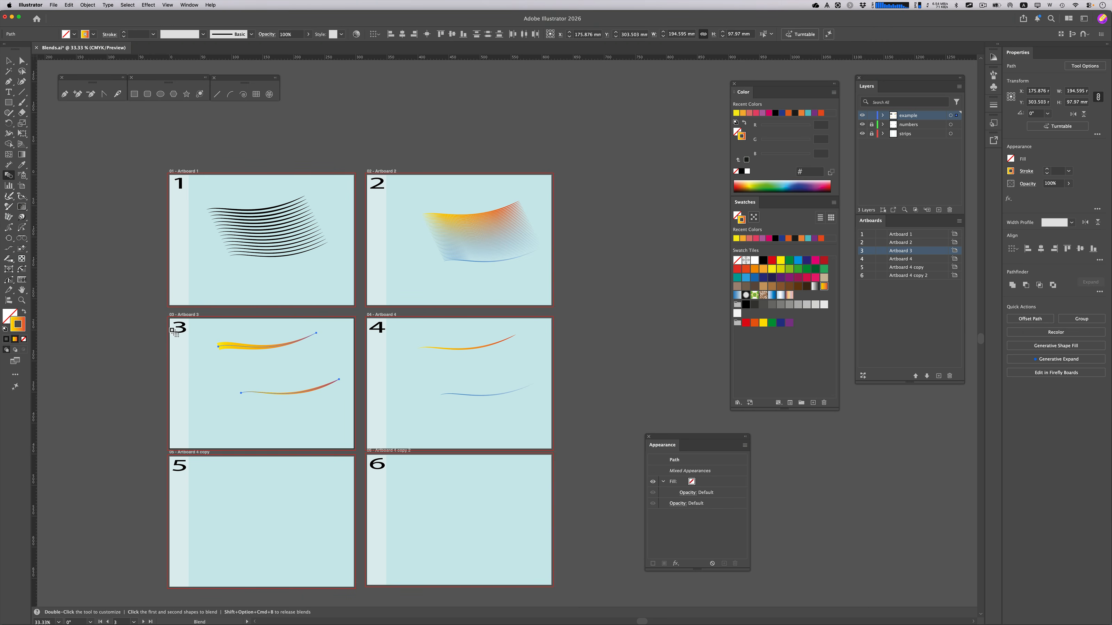
{"action": "left_click", "coordinate": [219, 348]}
{"action": "left_click", "coordinate": [242, 394]}
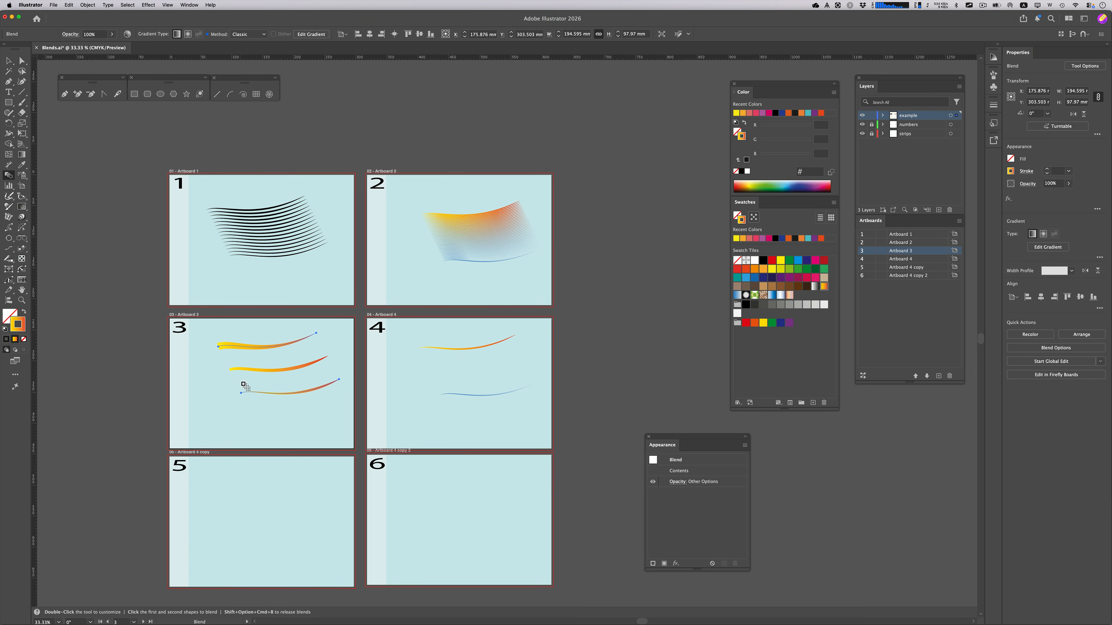
- Switch the Artboard 3 blend's spacing to Specified Steps and raise the step count to 46 with the preview on
{"action": "double_click", "coordinate": [8, 177]}
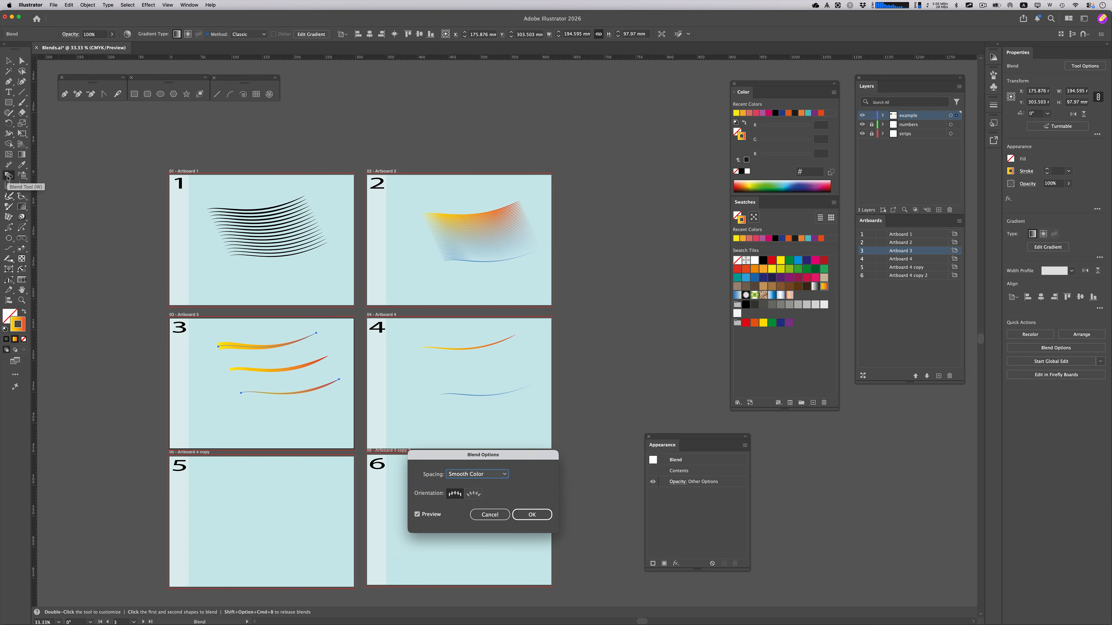
{"action": "left_click", "coordinate": [466, 476]}
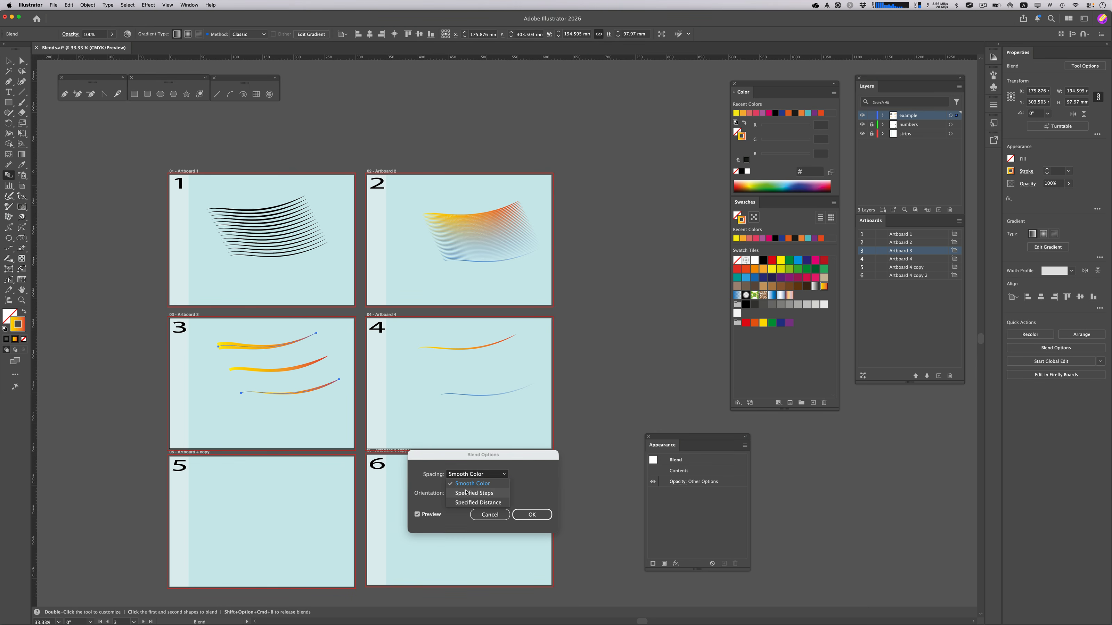
{"action": "left_click", "coordinate": [466, 494]}
{"action": "key", "text": "Up"}
{"action": "key", "text": "Up"}
{"action": "key", "text": "Up"}
{"action": "key", "text": "Up"}
{"action": "key", "text": "Up"}
{"action": "key", "text": "Up"}
{"action": "key", "text": "Up"}
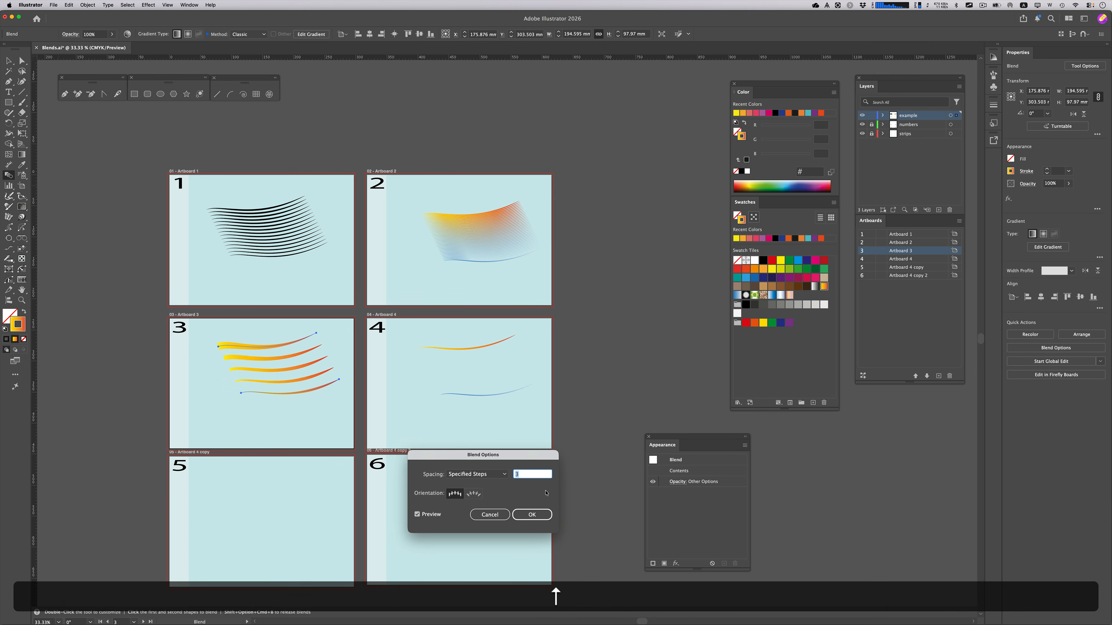
{"action": "key", "text": "Up"}
{"action": "key", "text": "Up"}
{"action": "key", "text": "Up"}
{"action": "key", "text": "Up"}
{"action": "key", "text": "Up"}
{"action": "key", "text": "Up"}
{"action": "key", "text": "Up"}
{"action": "key", "text": "Up"}
{"action": "key", "text": "Up"}
{"action": "key", "text": "Up"}
{"action": "key", "text": "Up"}
{"action": "key", "text": "Up"}
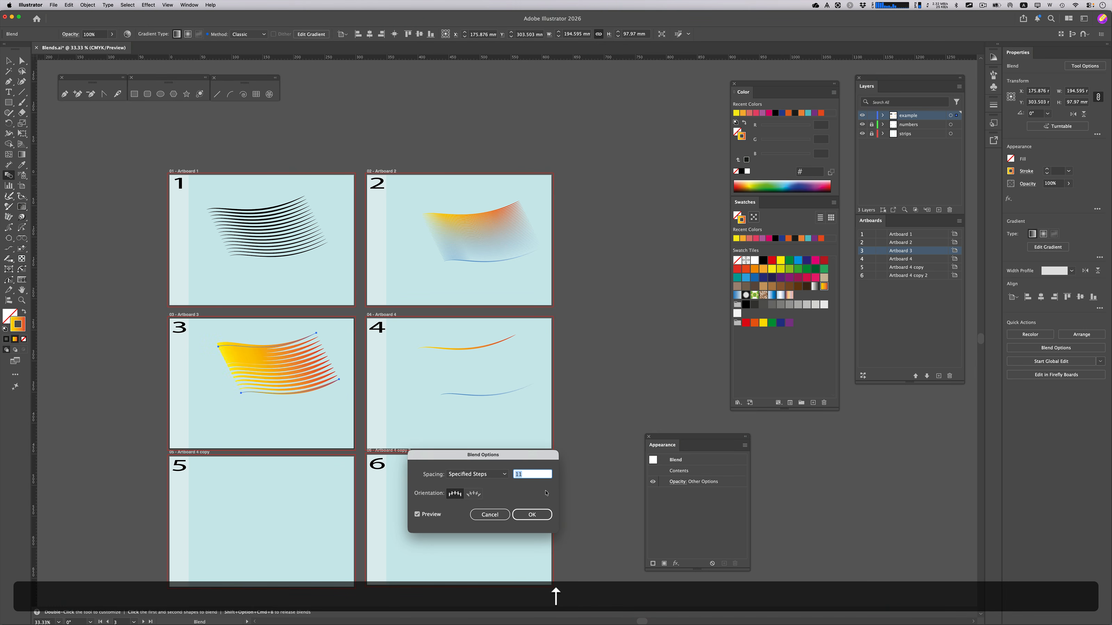
{"action": "key", "text": "Up"}
{"action": "key", "text": "Up"}
{"action": "key", "text": "Up"}
{"action": "key", "text": "Up"}
{"action": "key", "text": "Up"}
{"action": "key", "text": "Up"}
{"action": "key", "text": "Up"}
{"action": "key", "text": "Up"}
{"action": "key", "text": "Up"}
{"action": "key", "text": "Up"}
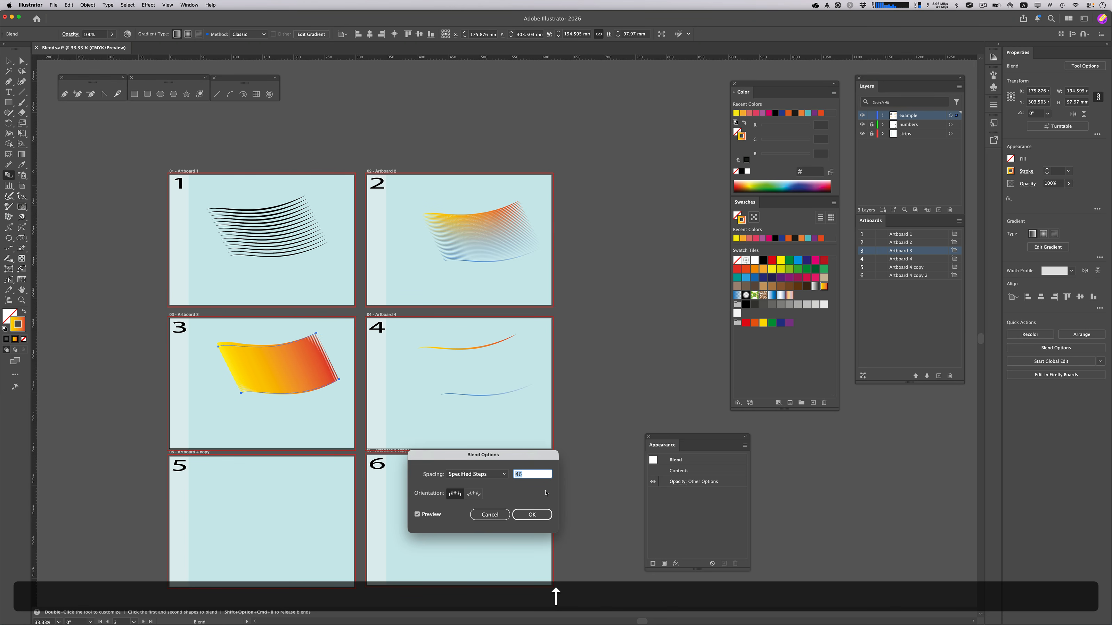
- Reduce the Artboard 3 blend to 10 specified steps and apply the blend options
{"action": "key", "text": "shift+Down"}
{"action": "key", "text": "shift+Down"}
{"action": "key", "text": "shift+Down"}
{"action": "key", "text": "shift+Down"}
{"action": "key", "text": "shift+Down"}
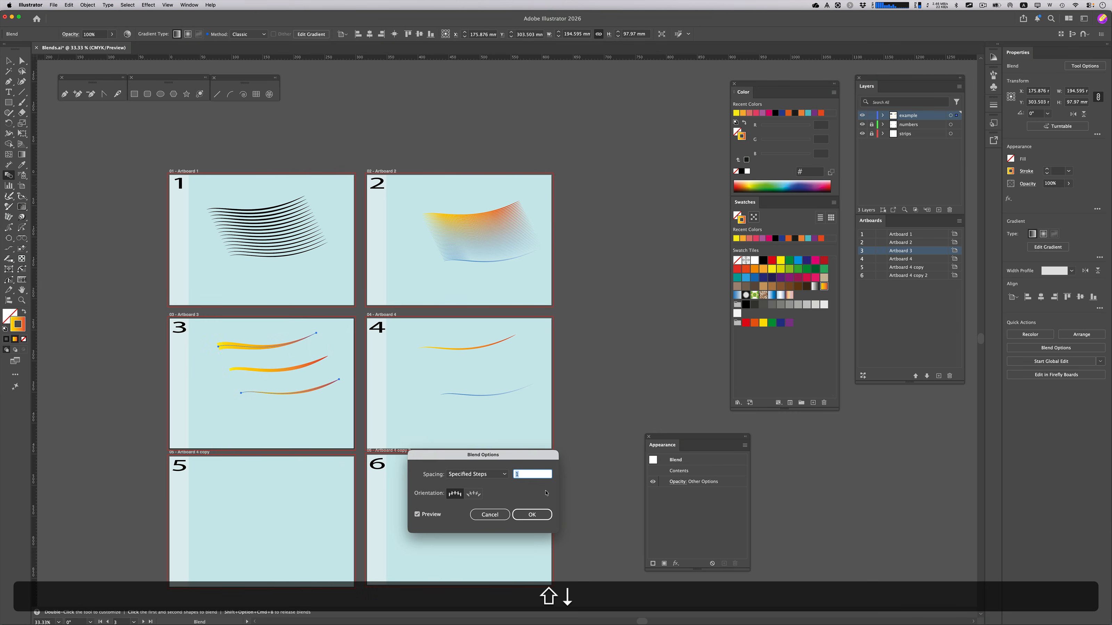
{"action": "key", "text": "shift+Up"}
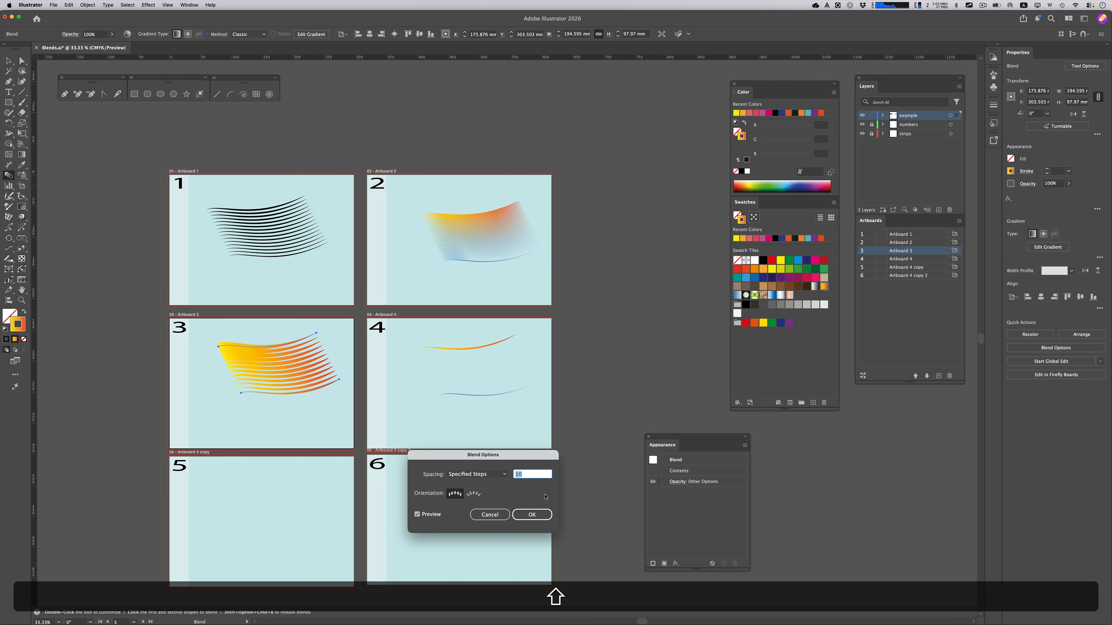
{"action": "left_click", "coordinate": [540, 516]}
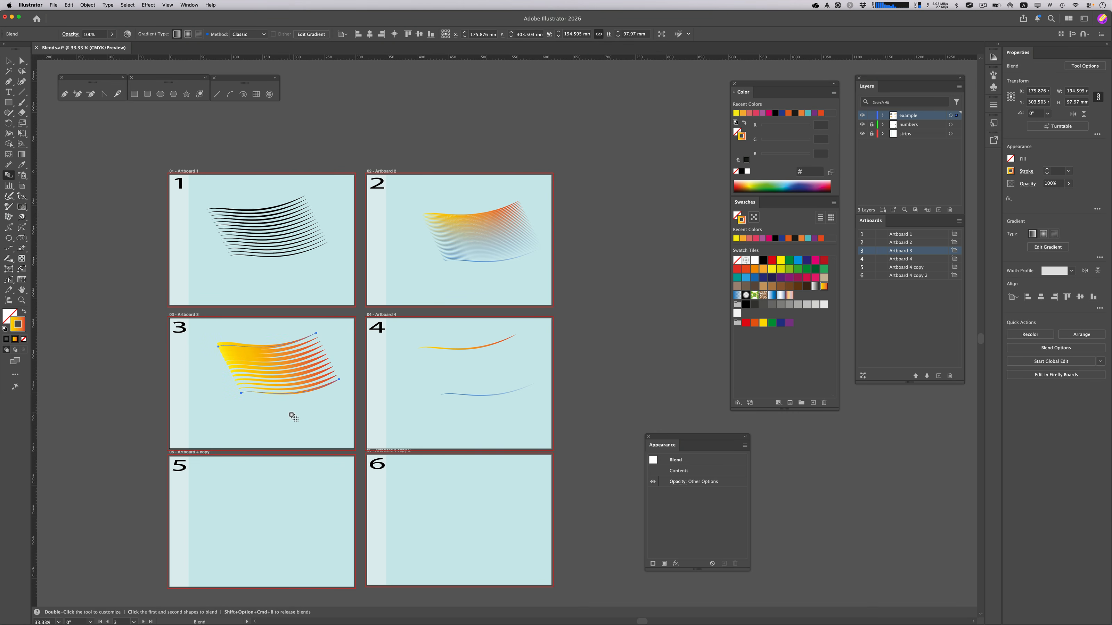
- Move only the bottom curve of the Artboard 3 blend down and to the left to spread the blend, then deselect it
{"action": "key", "text": "a"}
{"action": "left_click", "coordinate": [245, 406]}
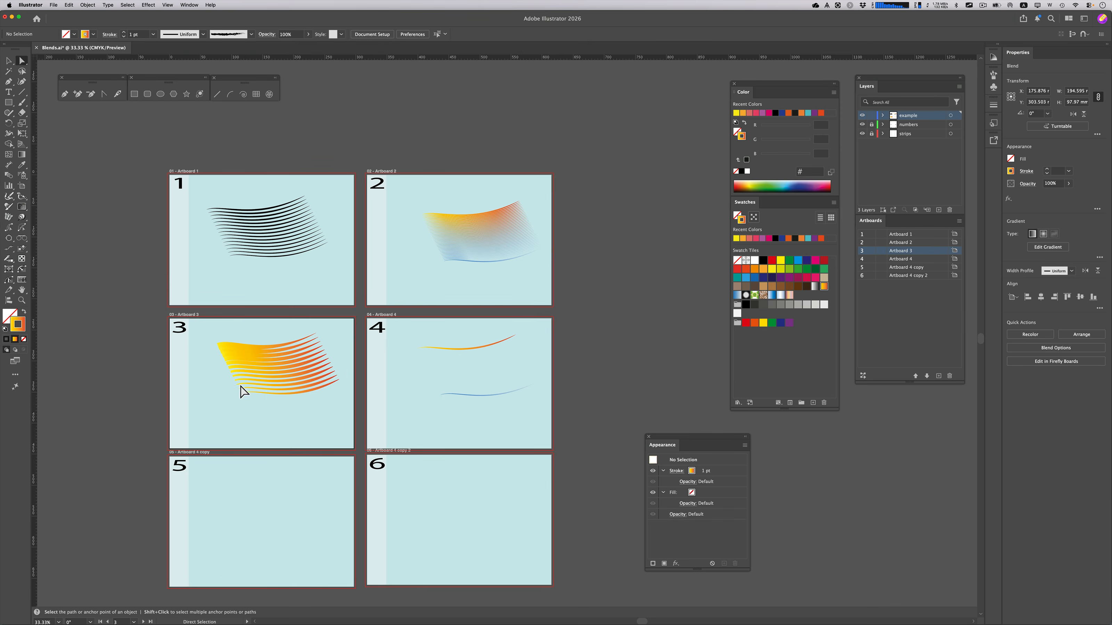
{"action": "left_click", "coordinate": [317, 389]}
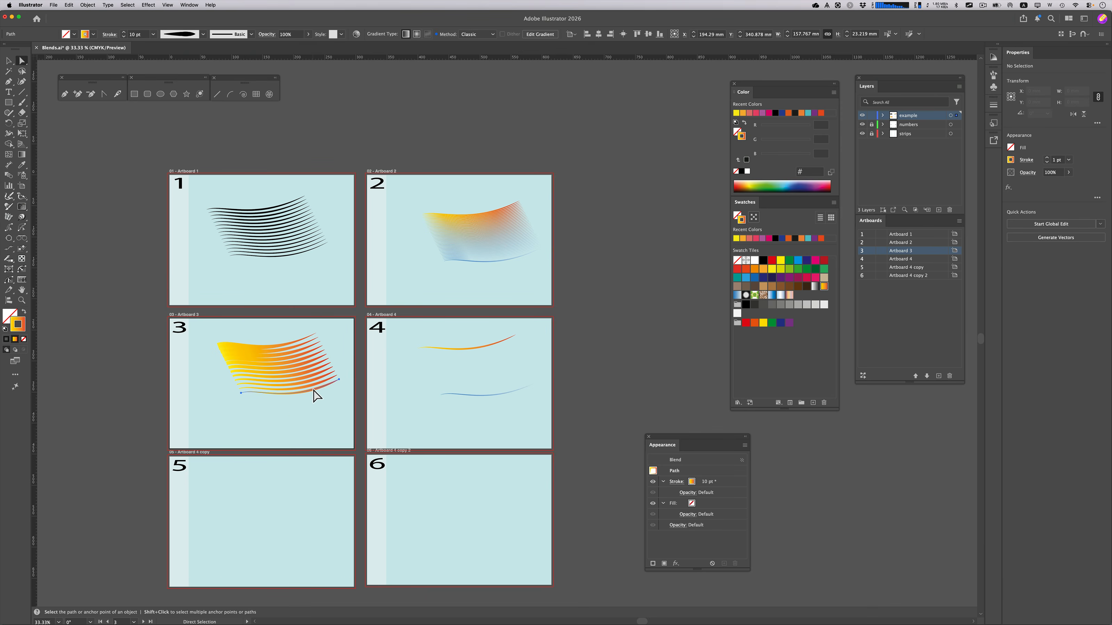
{"action": "left_click_drag", "start_coordinate": [313, 393], "coordinate": [285, 427]}
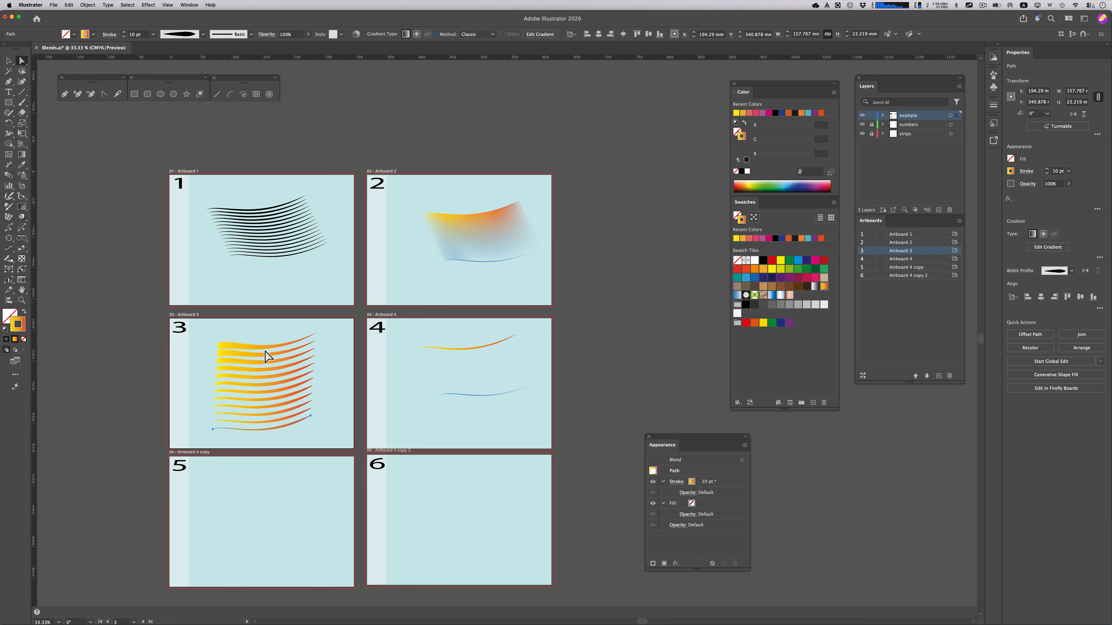
{"action": "left_click", "coordinate": [330, 401]}
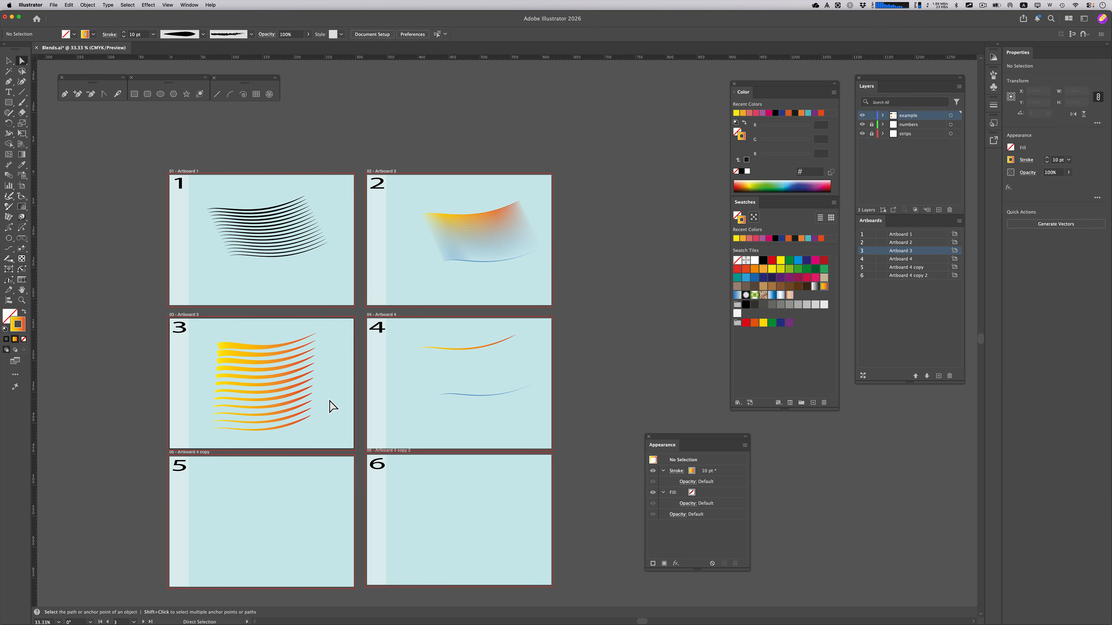
- Set the stroke weight of the upper yellow-orange curve on Artboard 4 to 80 pt
{"action": "key", "text": "v"}
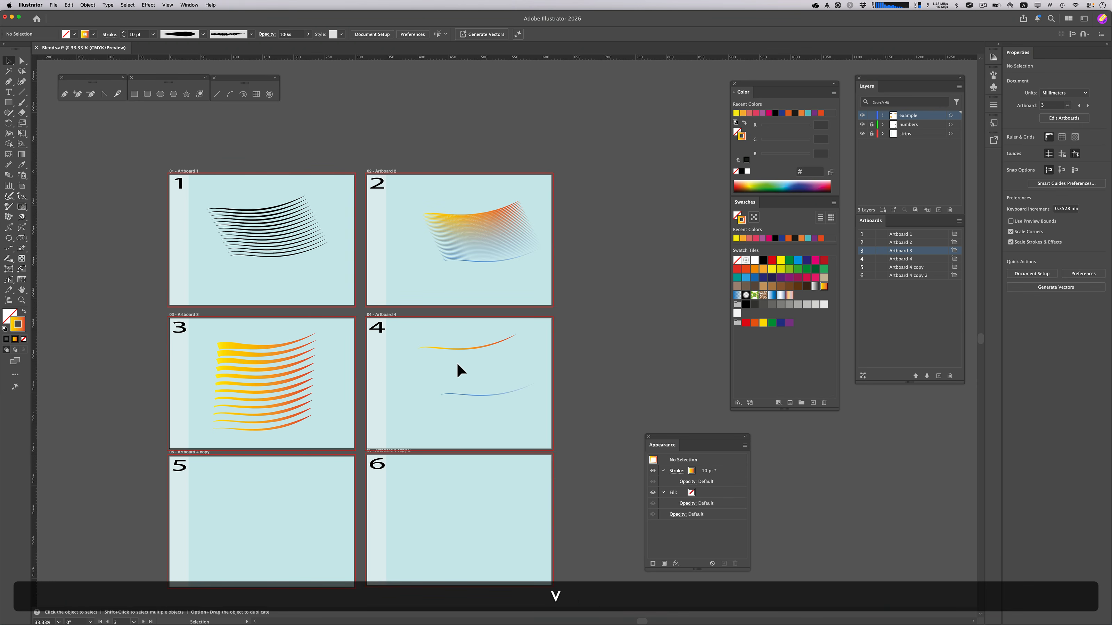
{"action": "left_click", "coordinate": [446, 348]}
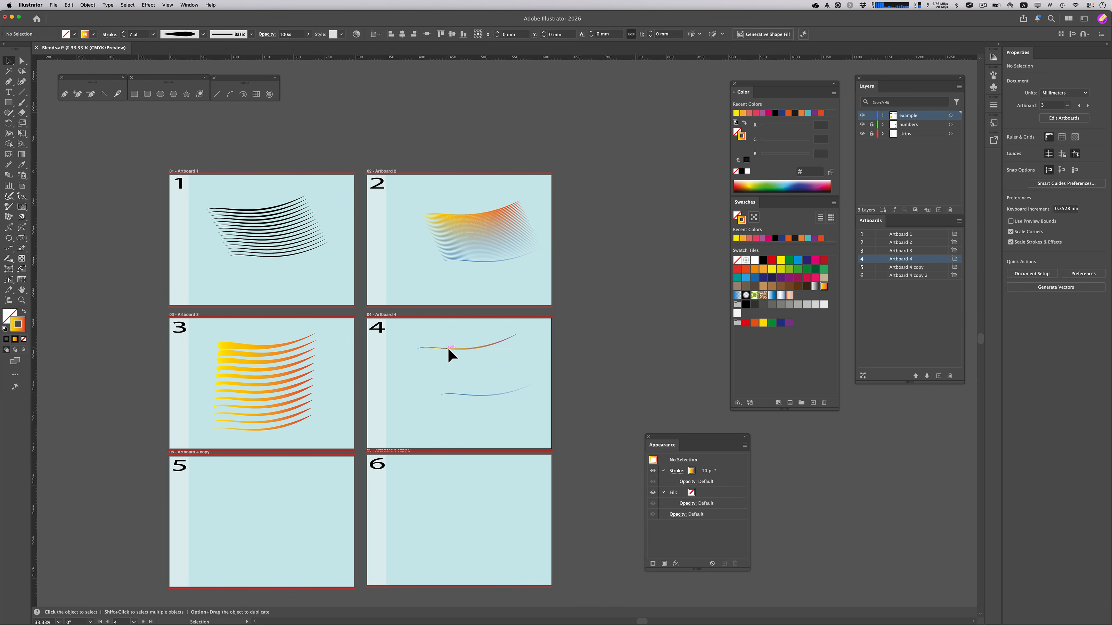
{"action": "left_click", "coordinate": [204, 35]}
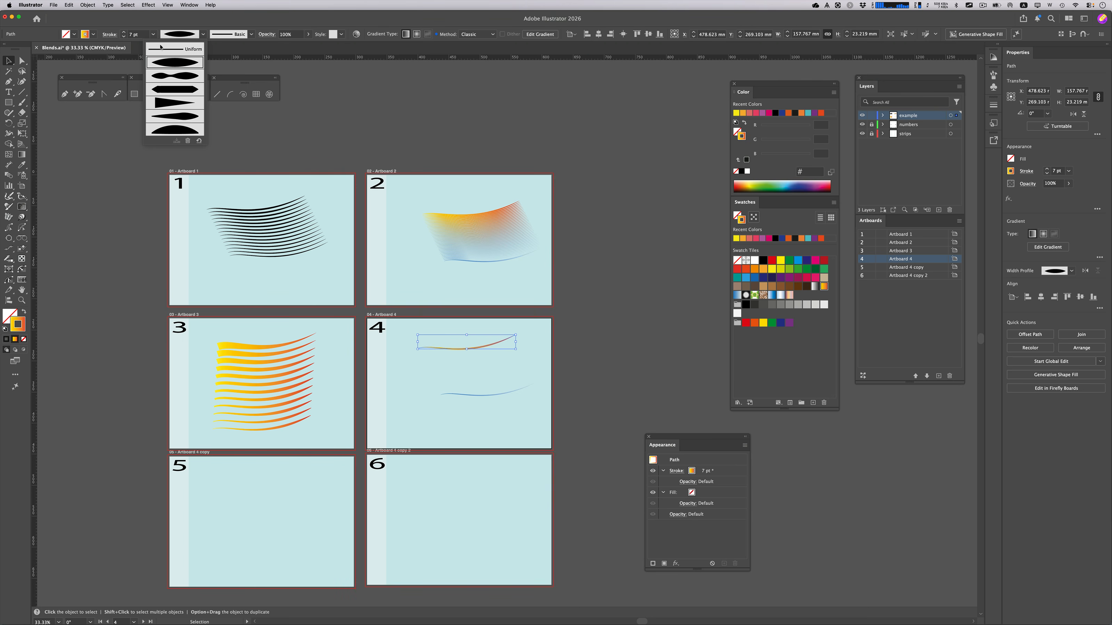
{"action": "left_click", "coordinate": [124, 34]}
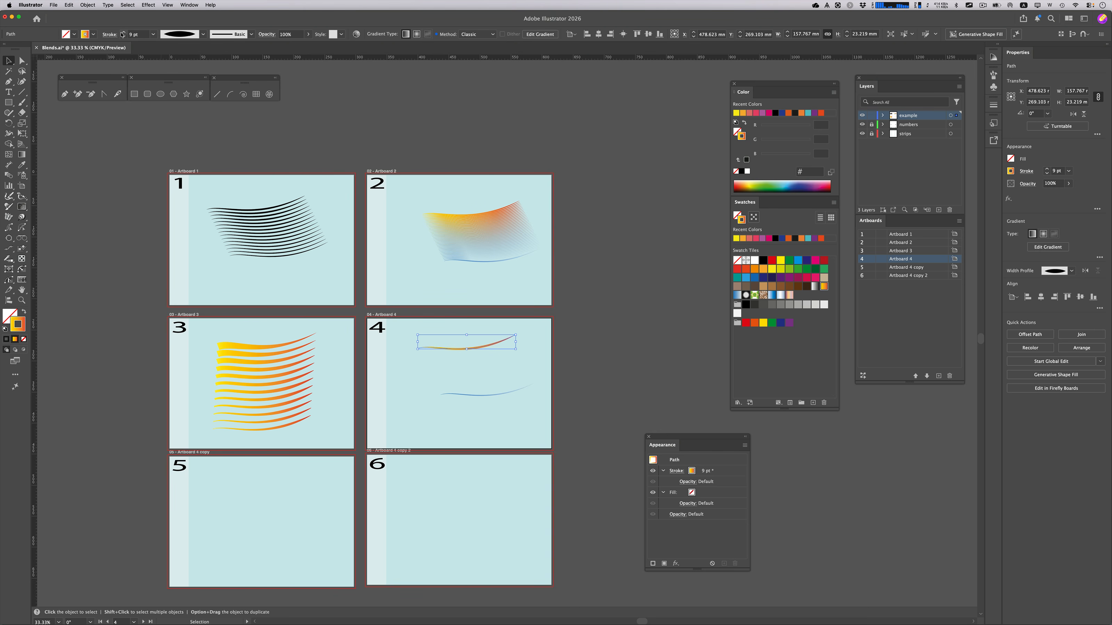
{"action": "left_click", "coordinate": [153, 36]}
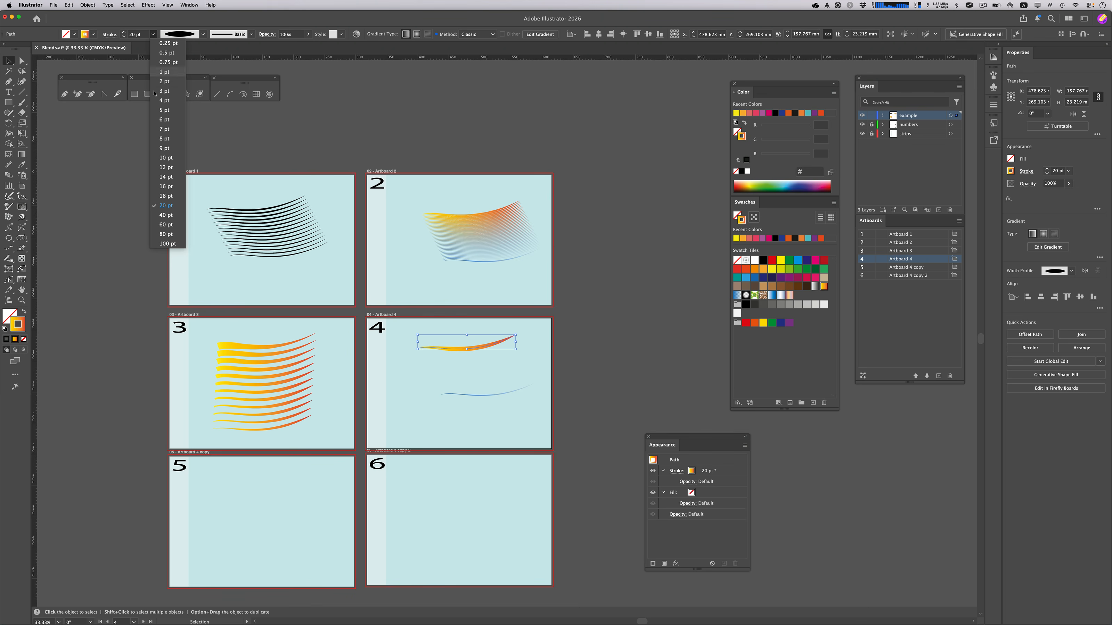
{"action": "left_click", "coordinate": [166, 235]}
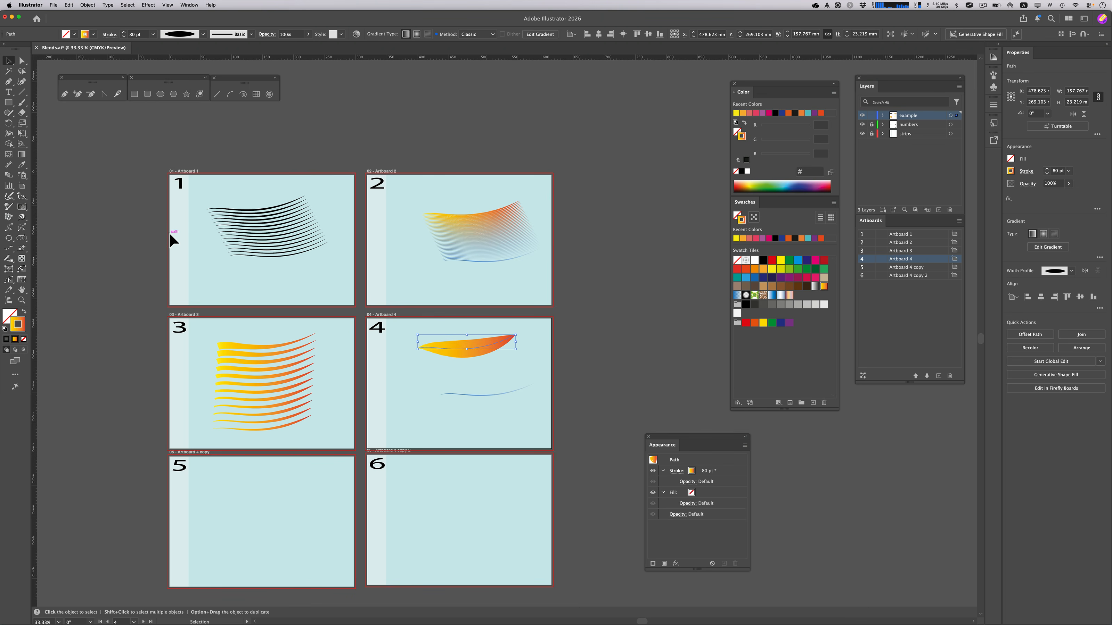
- Give the lower blue curve on Artboard 4 a 16 pt stroke and the yellow-orange gradient swatch
{"action": "left_click", "coordinate": [457, 394]}
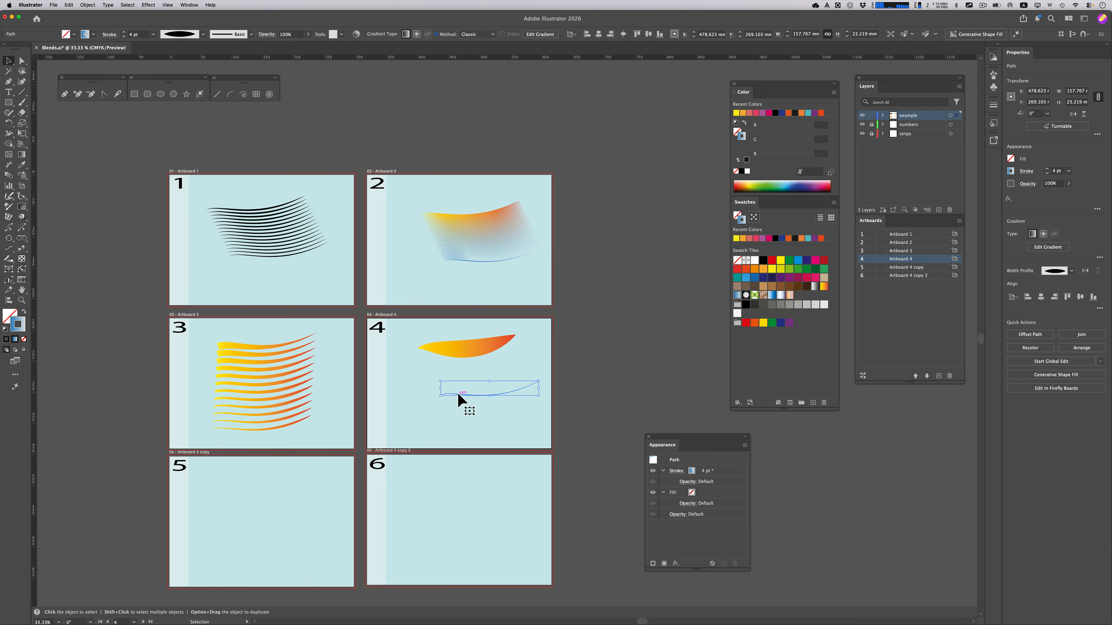
{"action": "left_click", "coordinate": [153, 36]}
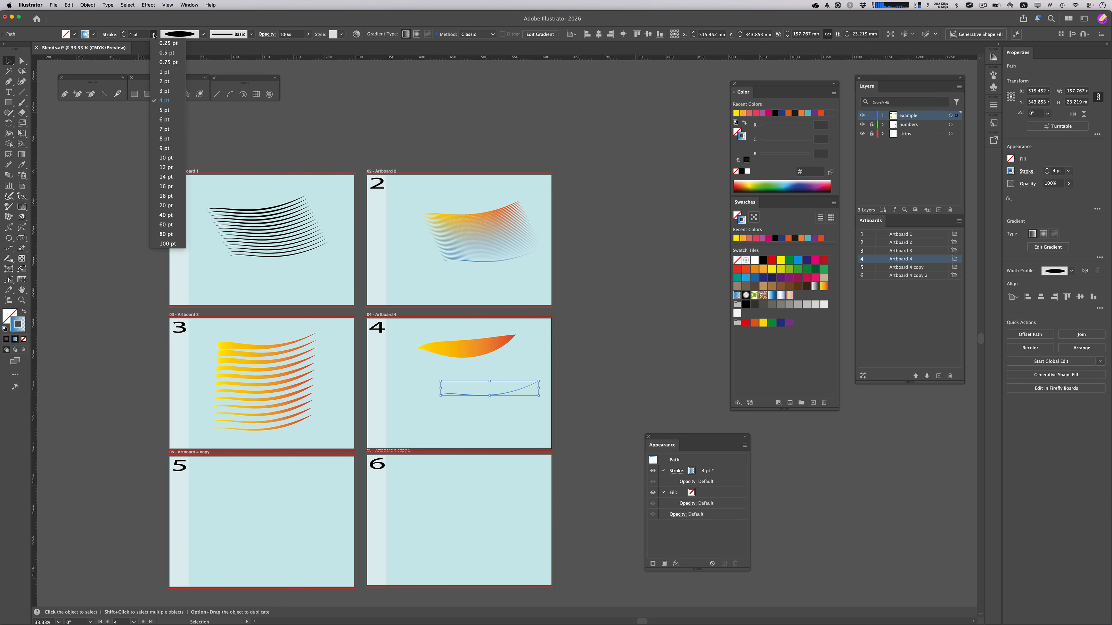
{"action": "left_click", "coordinate": [165, 186]}
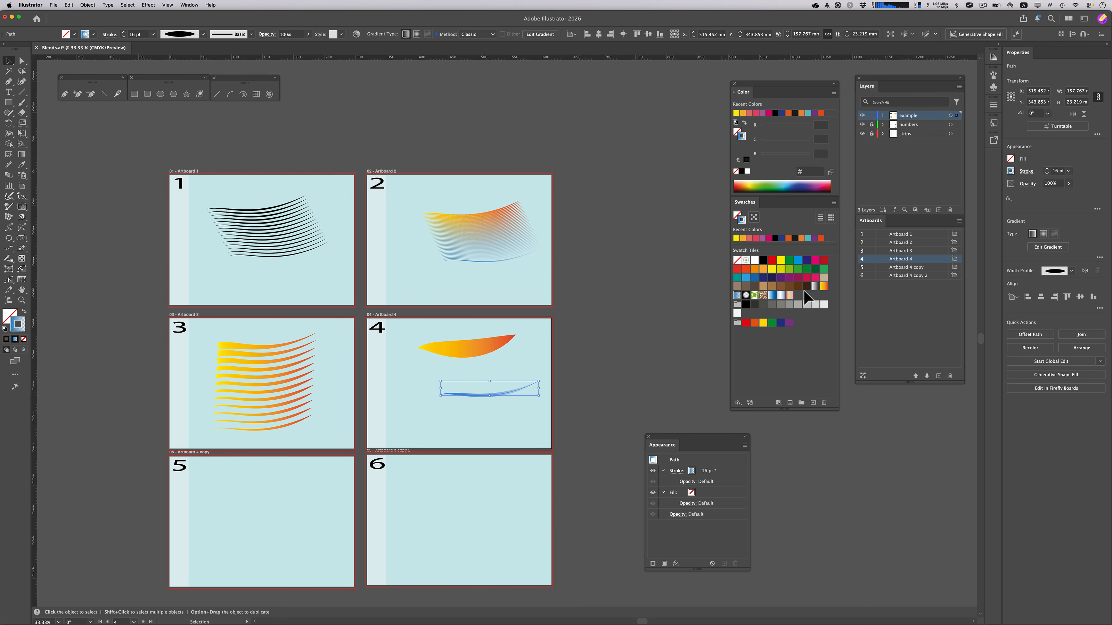
{"action": "left_click", "coordinate": [823, 287]}
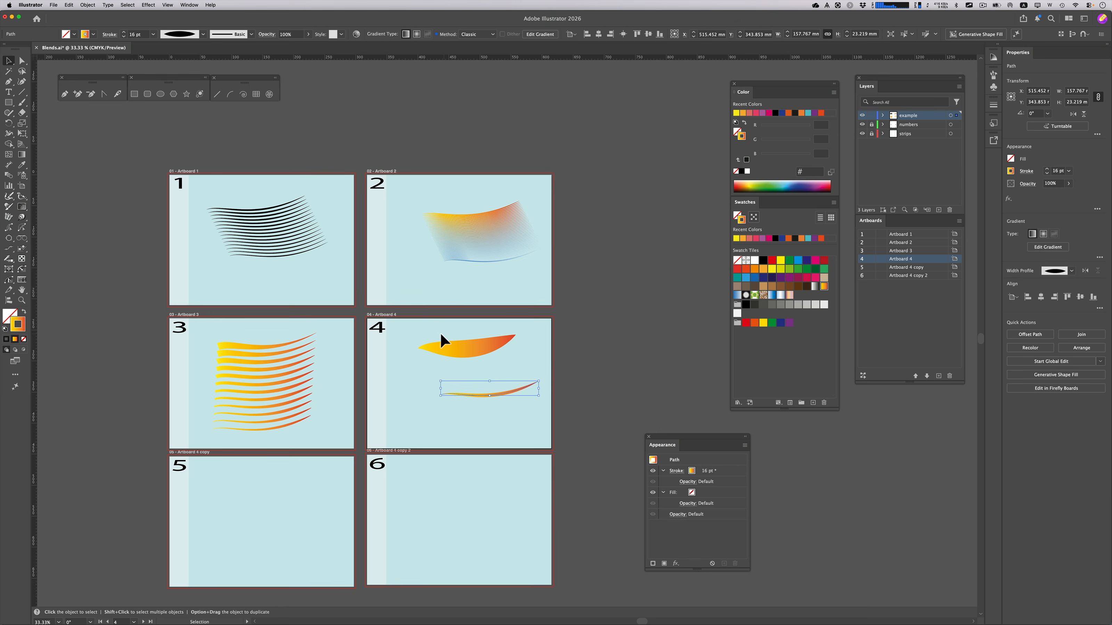
- Select both curves on Artboard 4 and blend them, joining their starting anchor points
{"action": "left_click_drag", "start_coordinate": [500, 404], "coordinate": [508, 409]}
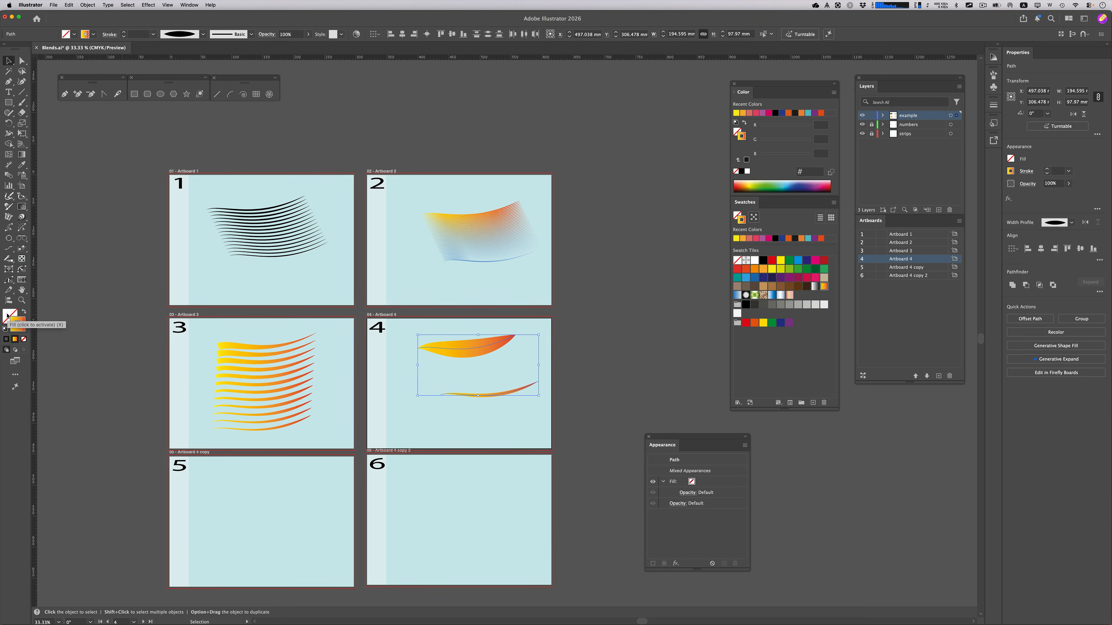
{"action": "left_click", "coordinate": [17, 325]}
{"action": "left_click", "coordinate": [8, 175]}
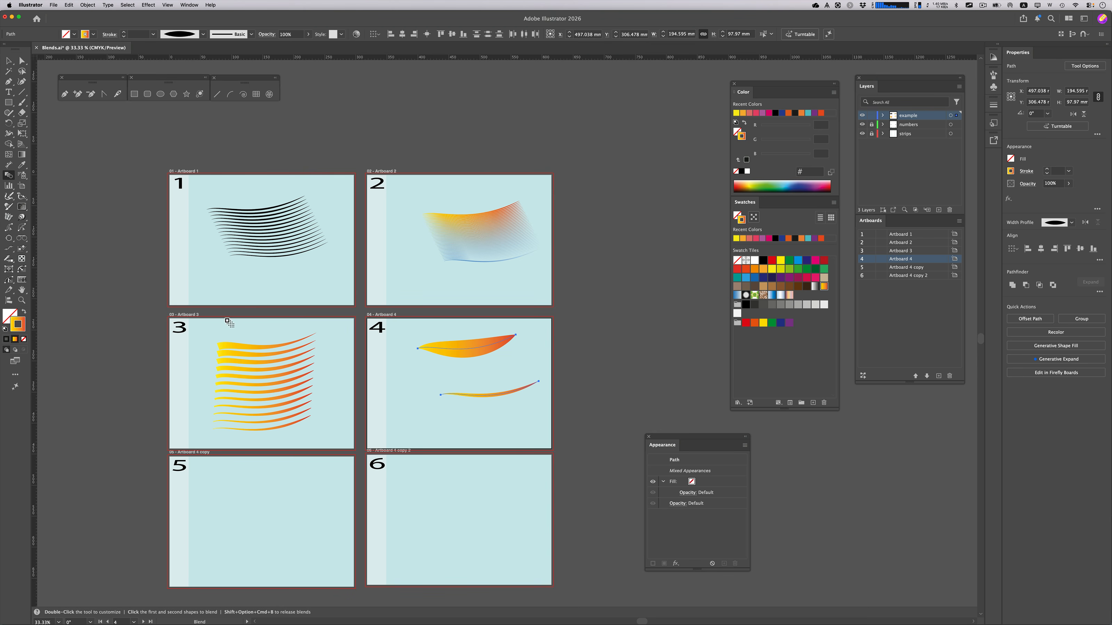
{"action": "left_click", "coordinate": [418, 350]}
{"action": "left_click", "coordinate": [443, 397]}
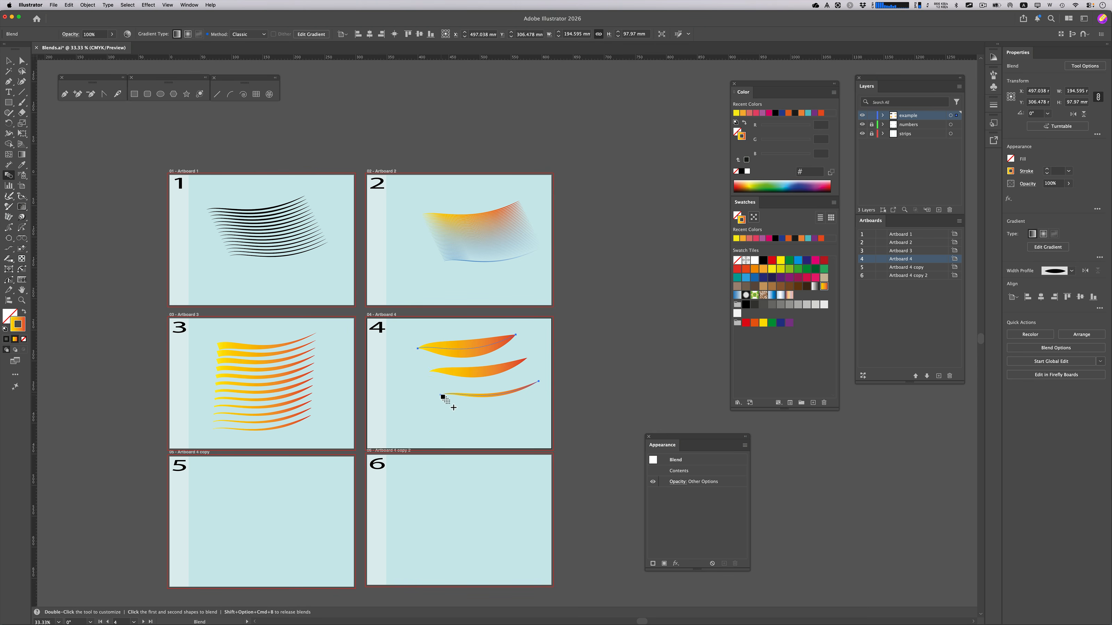
- Switch the Artboard 4 blend's spacing to Specified Steps, raise the count to 8 and apply the blend options
{"action": "key", "text": "v"}
{"action": "double_click", "coordinate": [9, 175]}
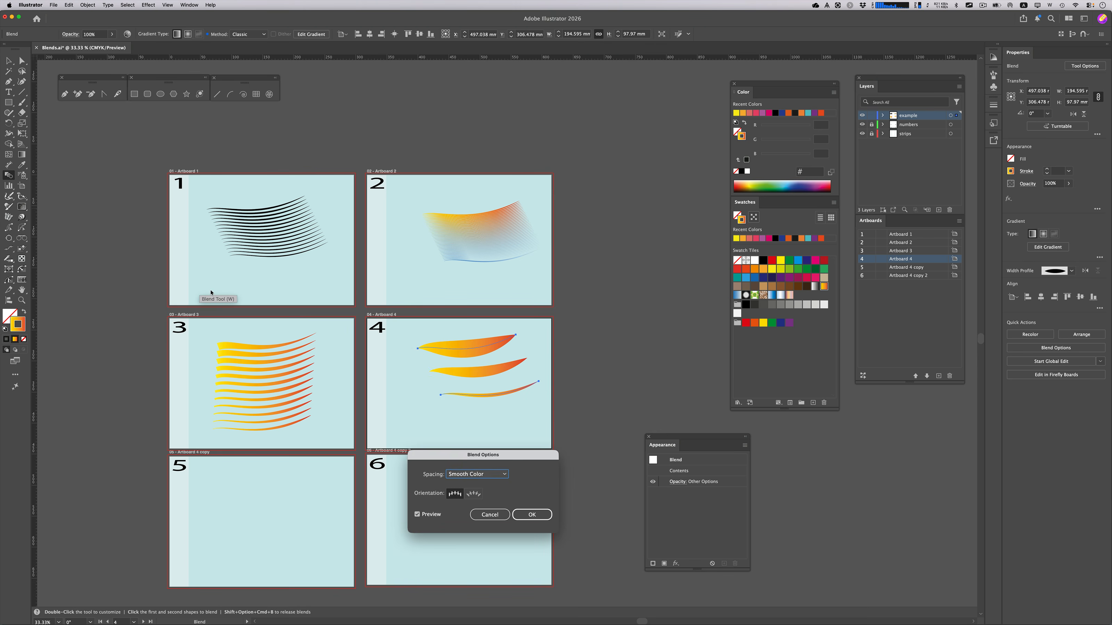
{"action": "left_click", "coordinate": [468, 476]}
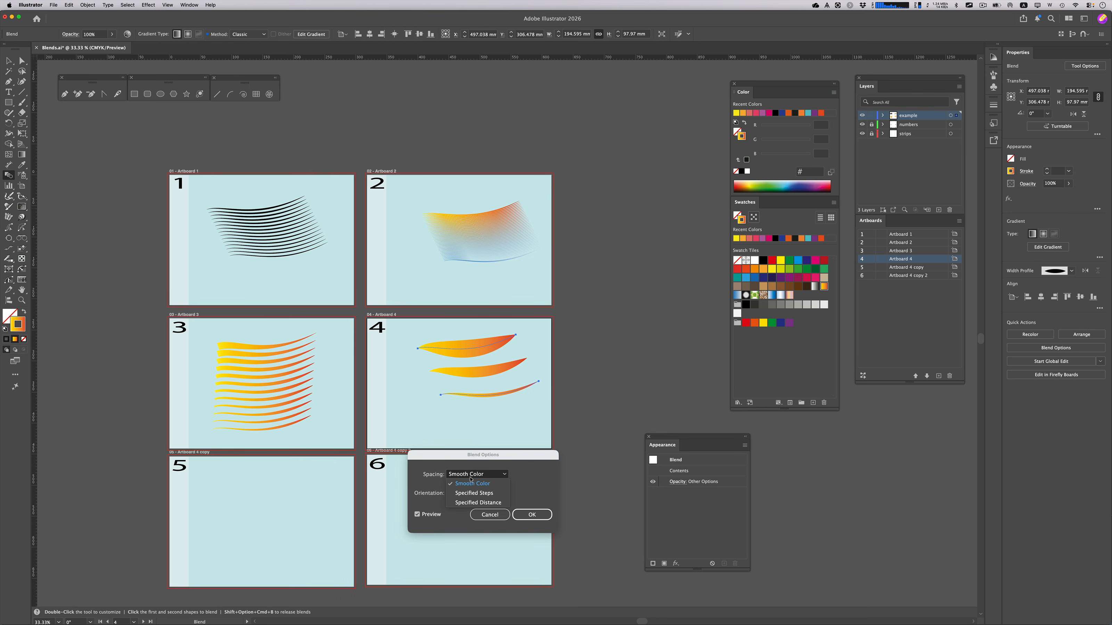
{"action": "left_click", "coordinate": [473, 493]}
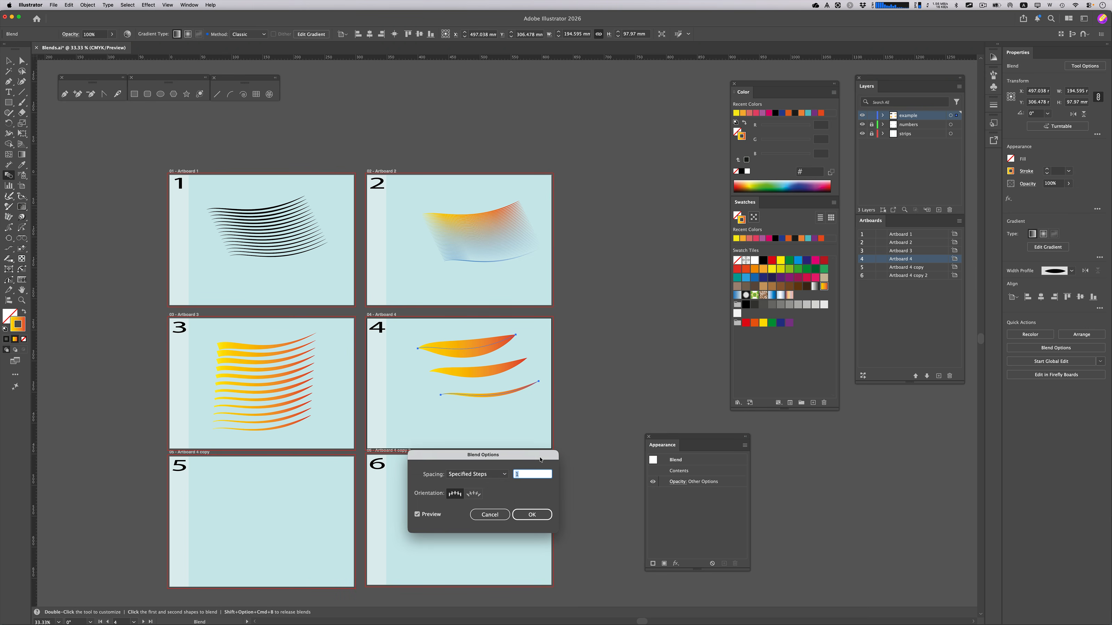
{"action": "key", "text": "Up"}
{"action": "key", "text": "Up"}
{"action": "key", "text": "Up"}
{"action": "key", "text": "Up"}
{"action": "key", "text": "Up"}
{"action": "key", "text": "Up"}
{"action": "key", "text": "Up"}
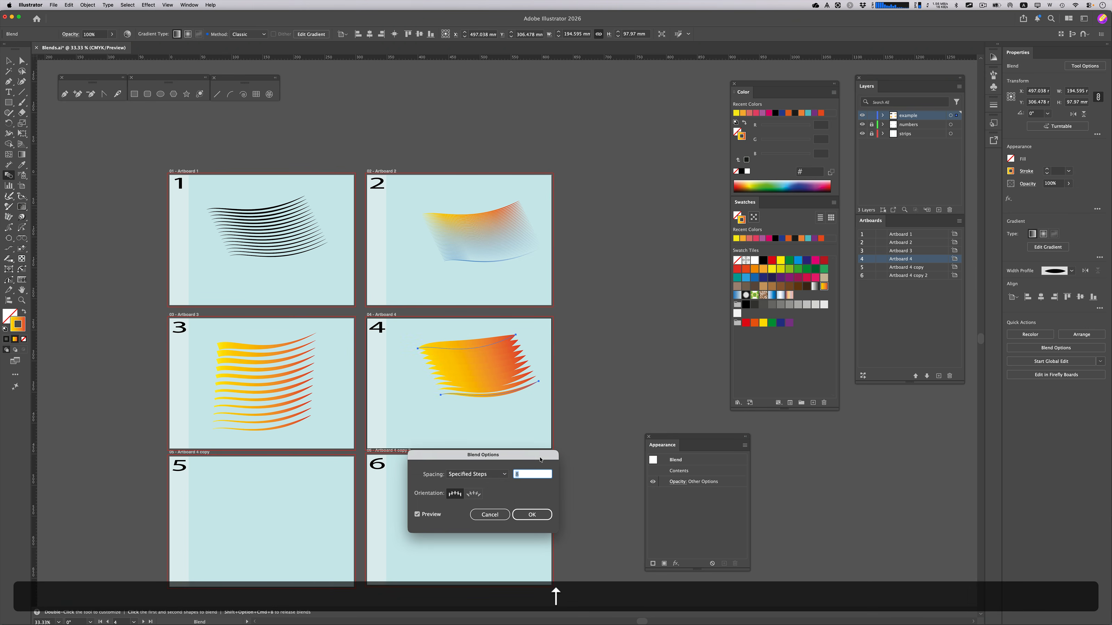
{"action": "left_click", "coordinate": [543, 519]}
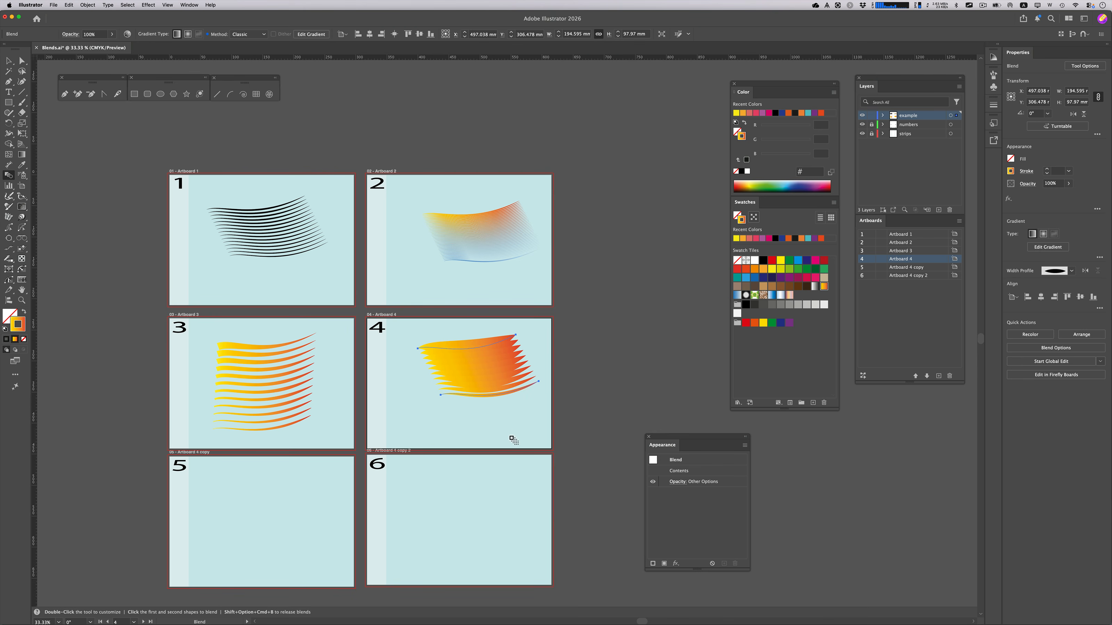
- Move only the bottom curve of the Artboard 4 blend down and to the left until it sits directly below the top curve
{"action": "key", "text": "a"}
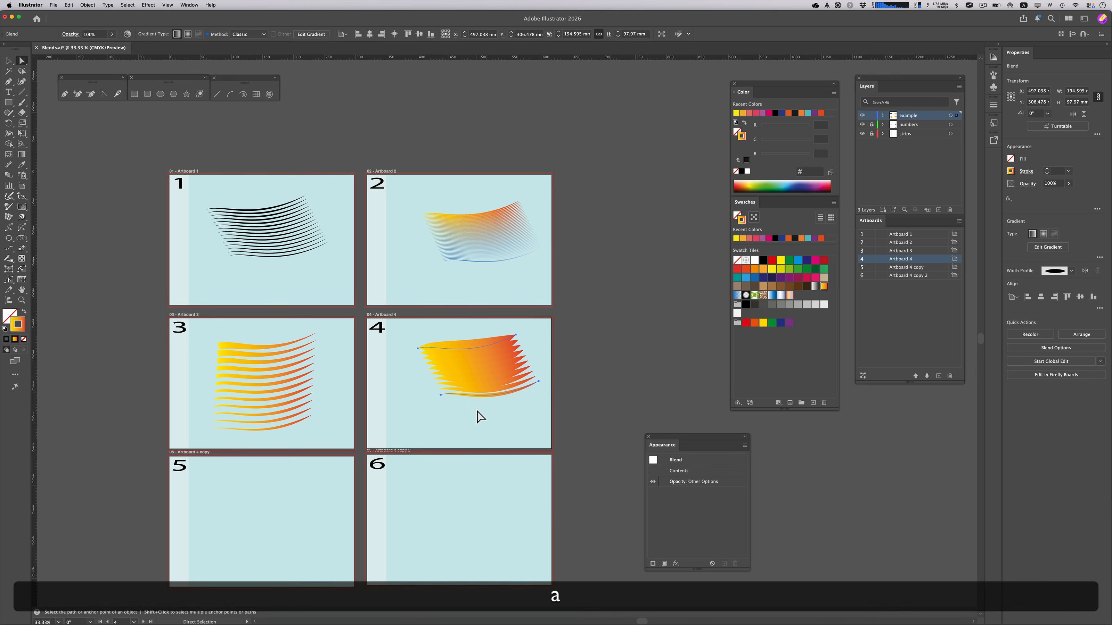
{"action": "left_click", "coordinate": [473, 400]}
{"action": "left_click_drag", "start_coordinate": [472, 398], "coordinate": [450, 429]}
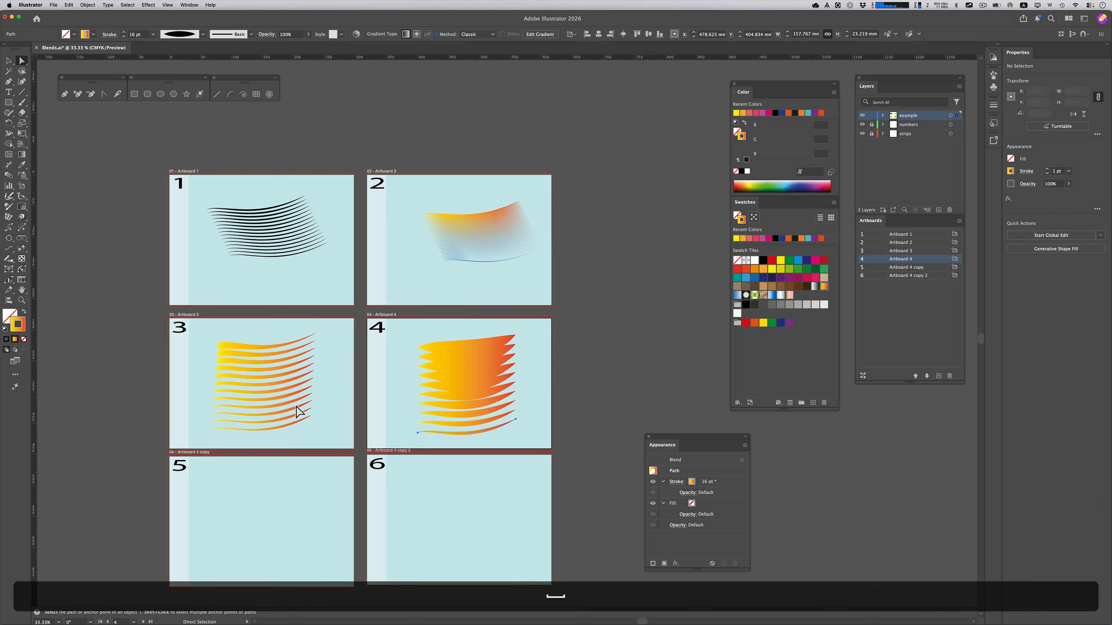
- Draw a square about 158 mm wide from its centre in the middle of Artboard 5
{"action": "left_click_drag", "start_coordinate": [298, 412], "coordinate": [385, 310]}
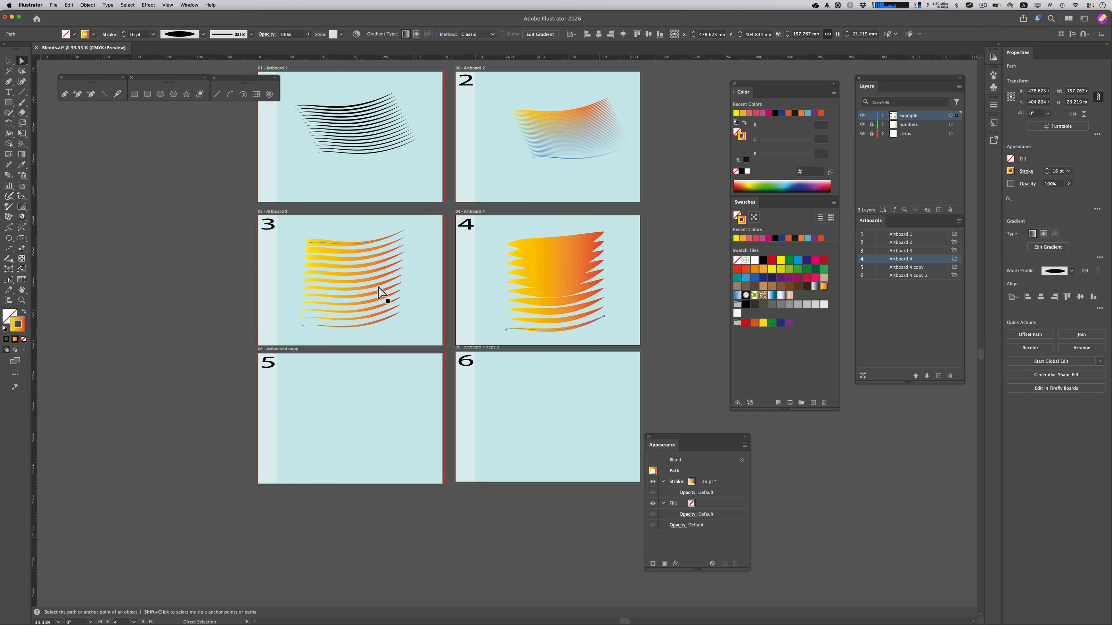
{"action": "left_click", "coordinate": [135, 95]}
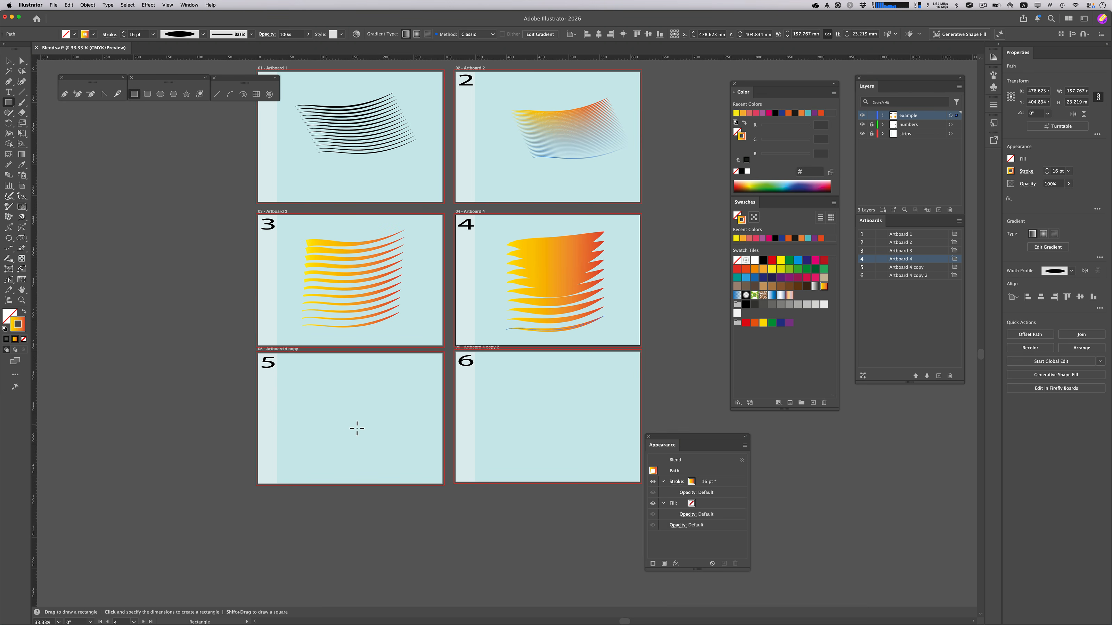
{"action": "left_click_drag", "start_coordinate": [353, 424], "coordinate": [402, 473]}
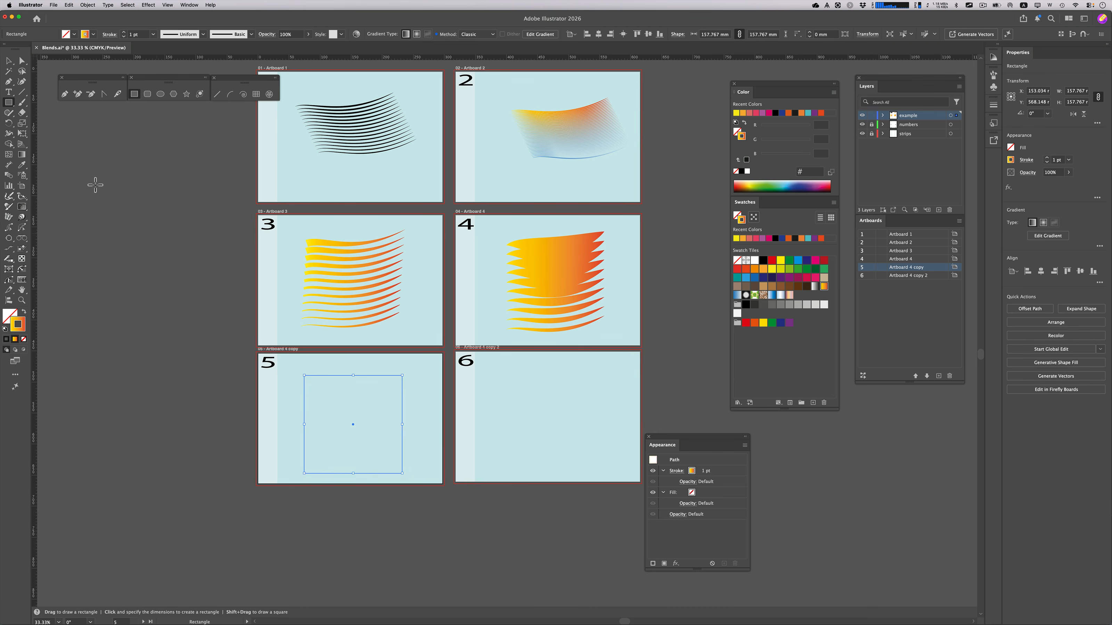
- Create a copy of the Artboard 5 square scaled uniformly to 10% about its centre
{"action": "key", "text": "a"}
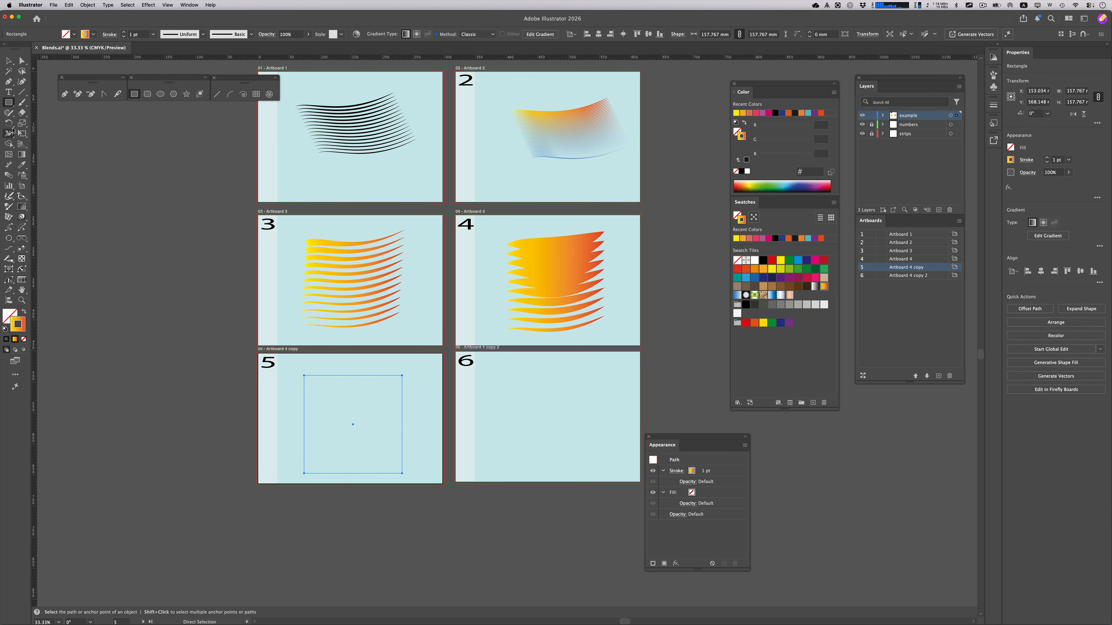
{"action": "double_click", "coordinate": [21, 124]}
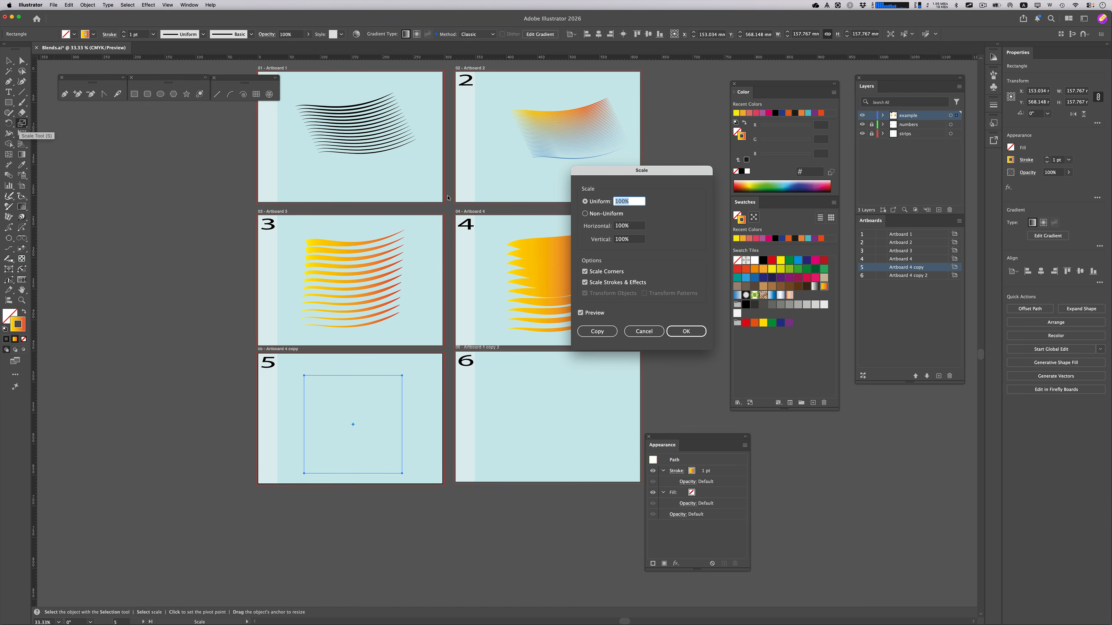
{"action": "type", "text": "10"}
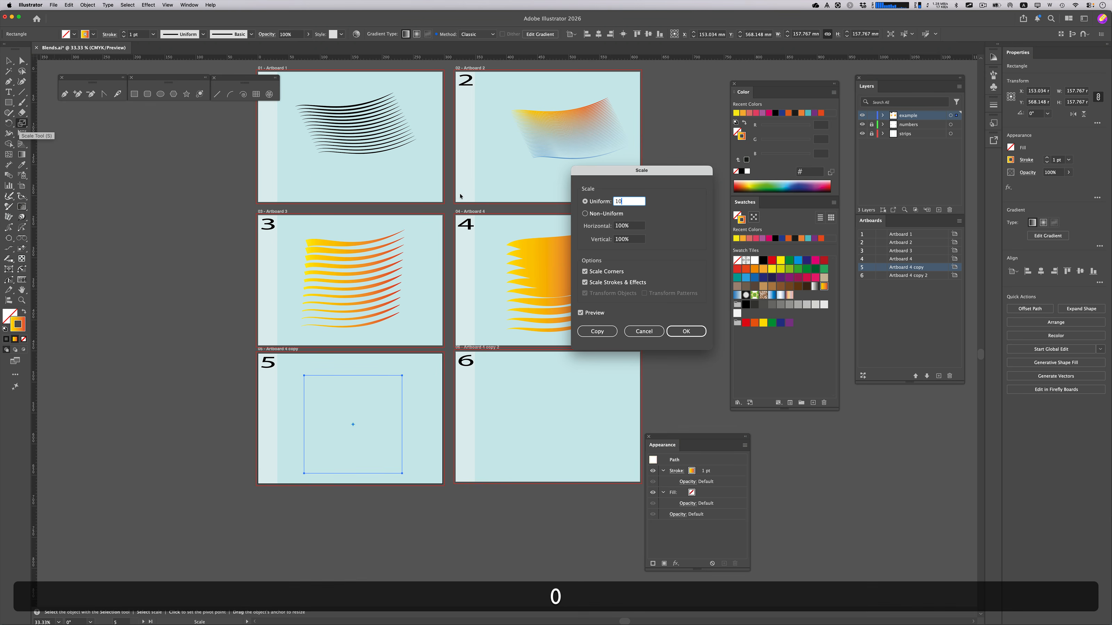
{"action": "left_click", "coordinate": [596, 331]}
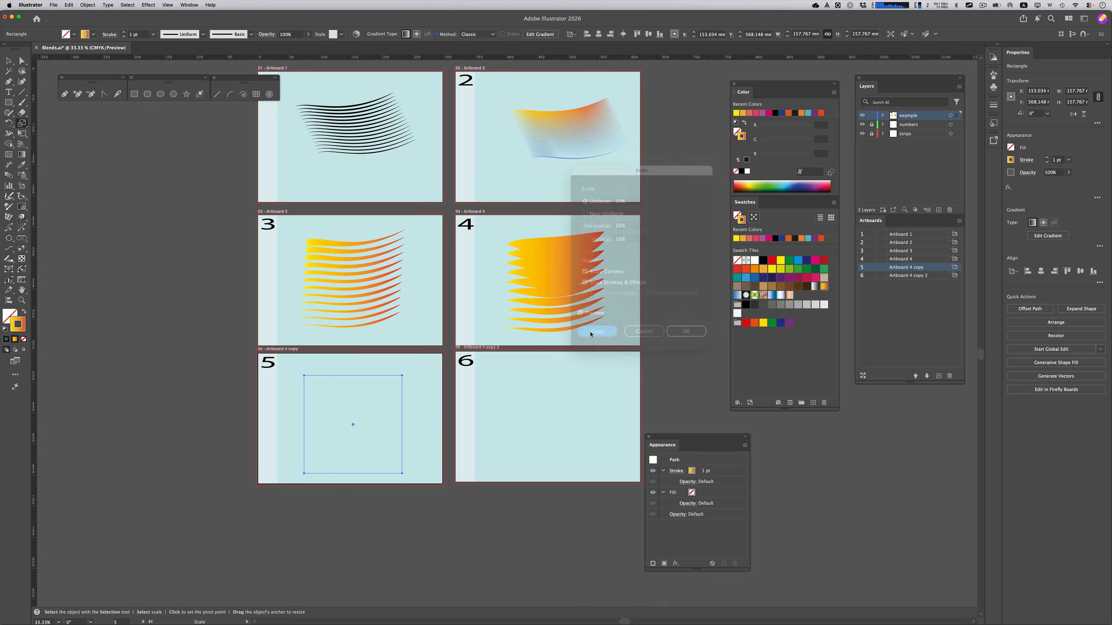
- Select both squares on Artboard 5 and apply the lens-shaped width profile that tapers at both ends to their strokes
{"action": "key", "text": "v"}
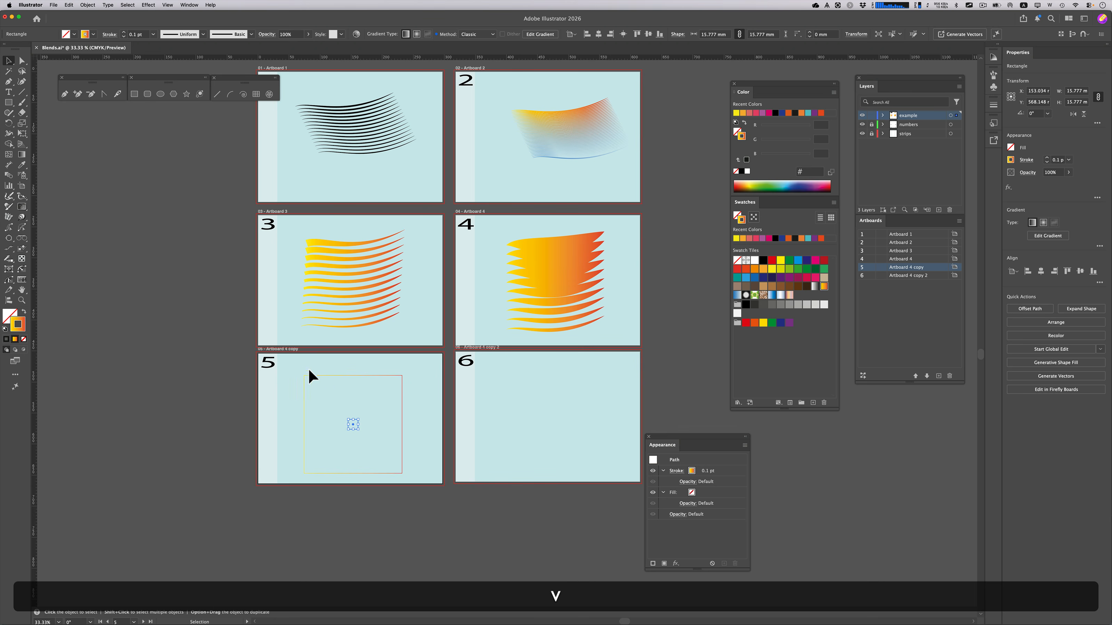
{"action": "key", "text": "super+a"}
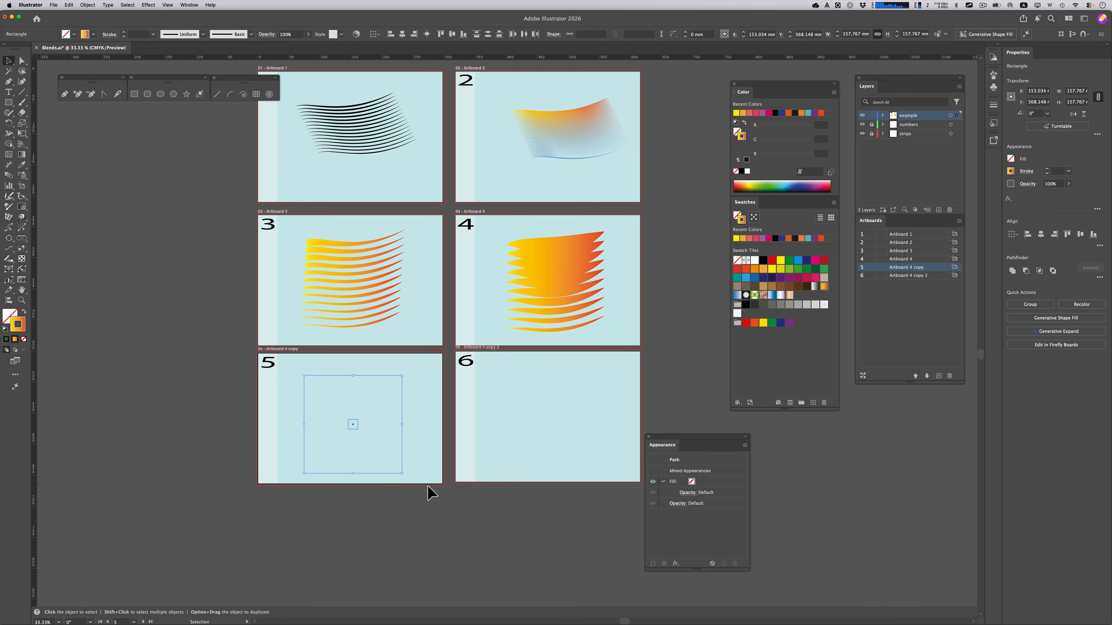
{"action": "left_click", "coordinate": [153, 35]}
{"action": "left_click", "coordinate": [153, 35]}
{"action": "left_click", "coordinate": [203, 35]}
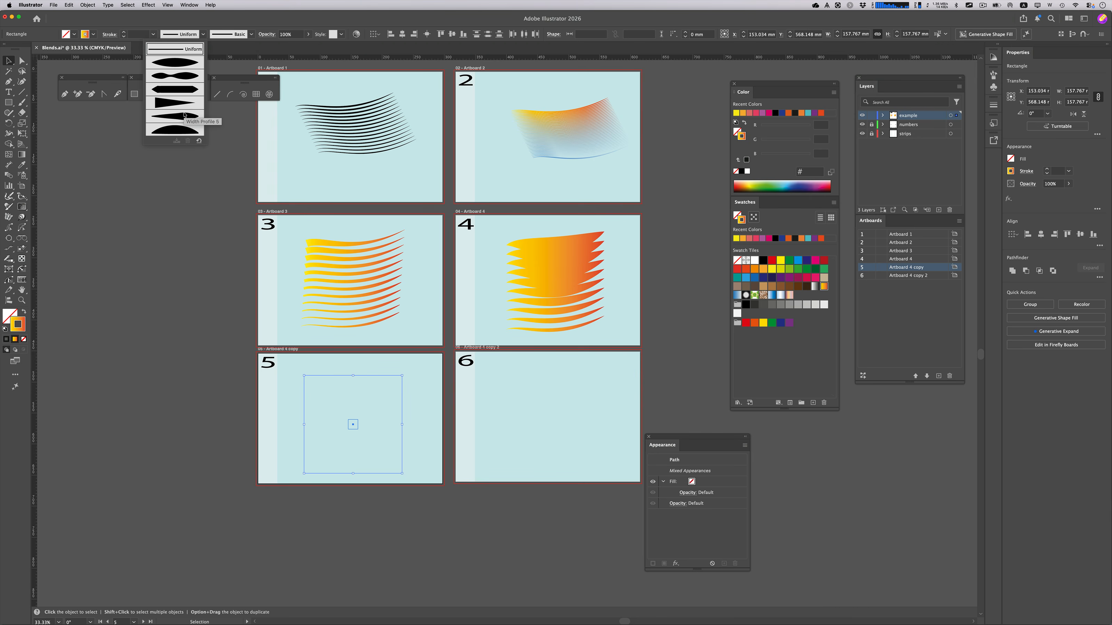
{"action": "left_click", "coordinate": [184, 64]}
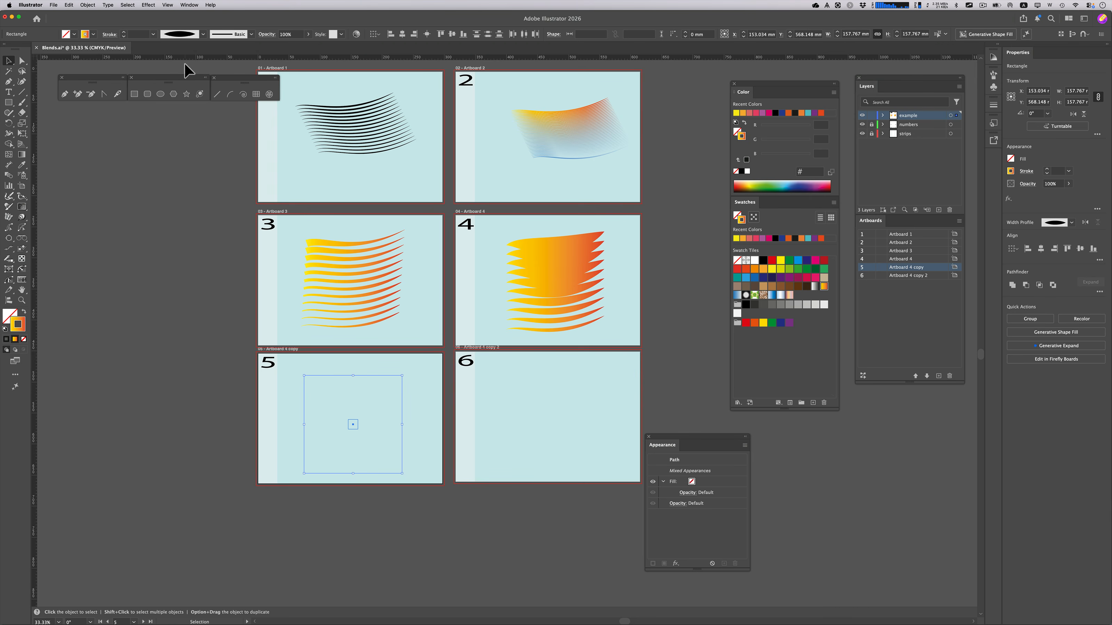
- Increase the stroke weight of both selected squares on Artboard 5 to 15 pt
{"action": "left_click", "coordinate": [124, 33]}
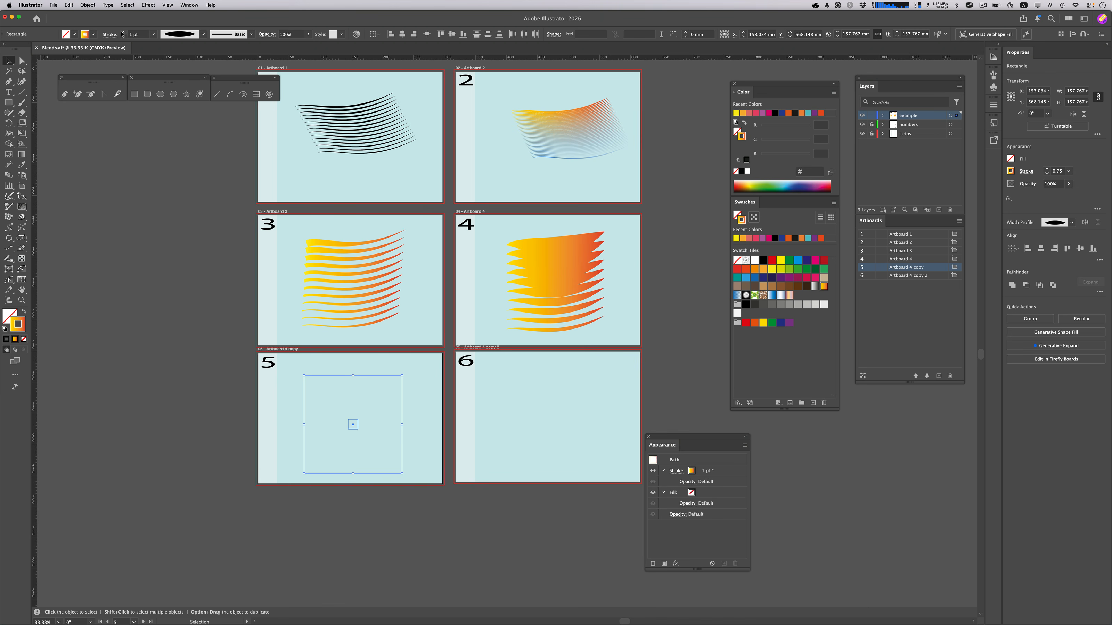
{"action": "left_click", "coordinate": [123, 33]}
{"action": "left_click", "coordinate": [123, 33]}
{"action": "left_click", "coordinate": [123, 33]}
{"action": "left_click", "coordinate": [123, 33]}
{"action": "left_click", "coordinate": [123, 33]}
{"action": "left_click", "coordinate": [123, 33]}
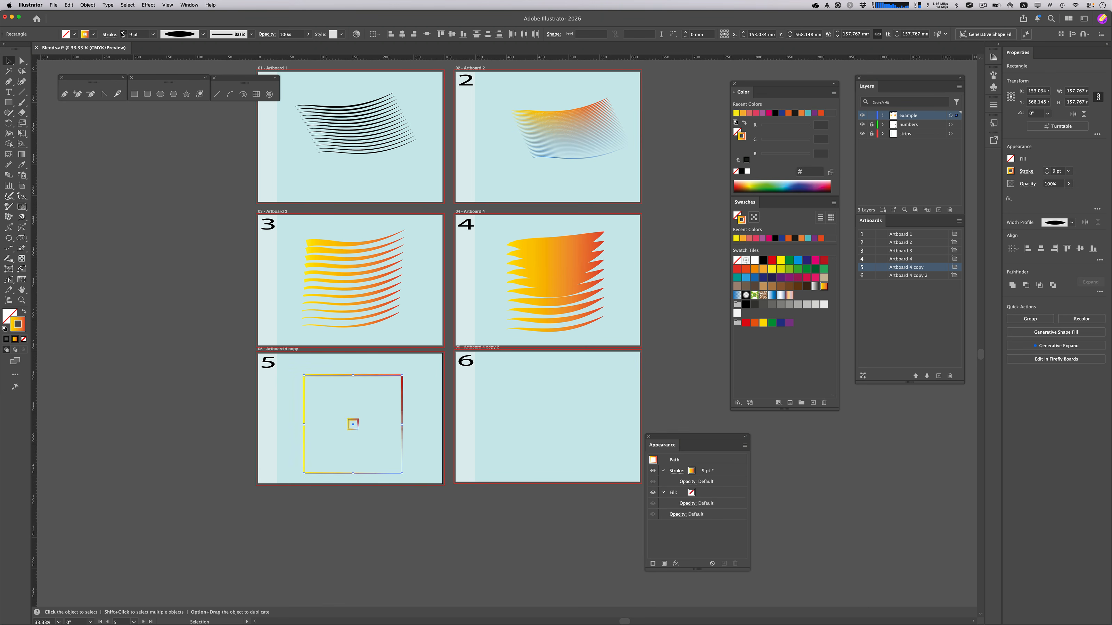
{"action": "left_click", "coordinate": [123, 33]}
{"action": "left_click", "coordinate": [123, 33]}
{"action": "left_click", "coordinate": [123, 33]}
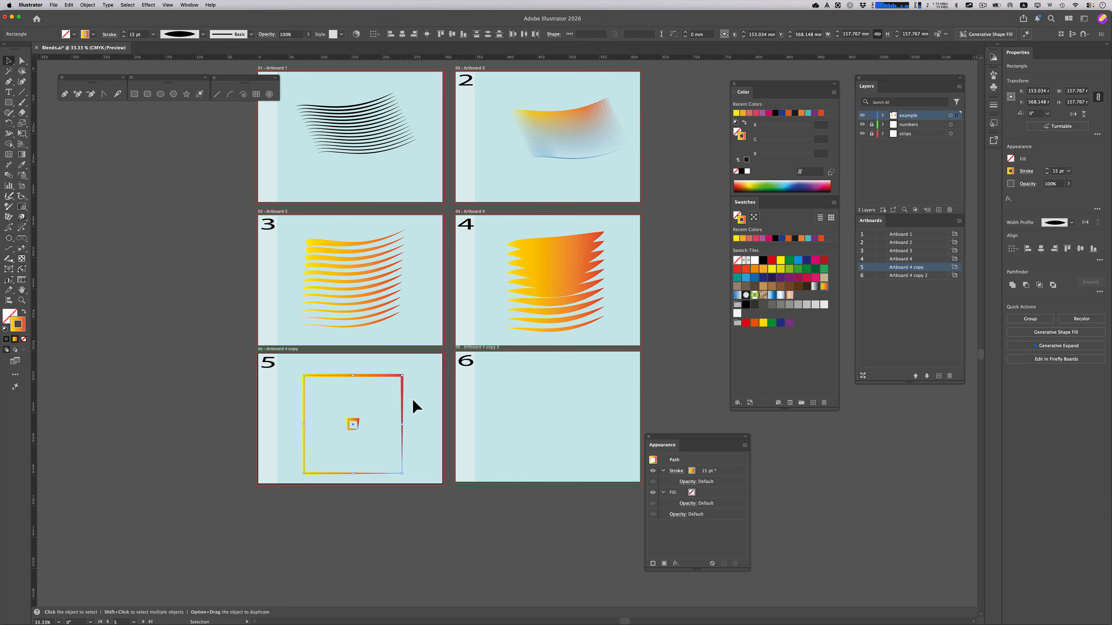
- Blend the small inner square with the large outer square on Artboard 5, using Specified Steps spacing with 5 steps
{"action": "left_click", "coordinate": [8, 176]}
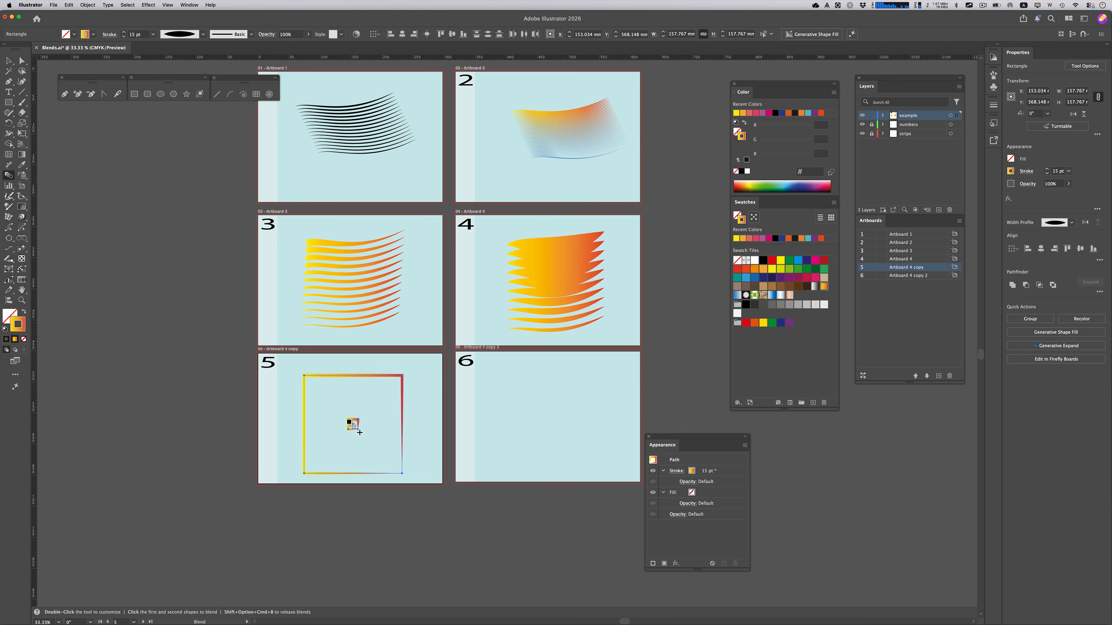
{"action": "left_click", "coordinate": [348, 421]}
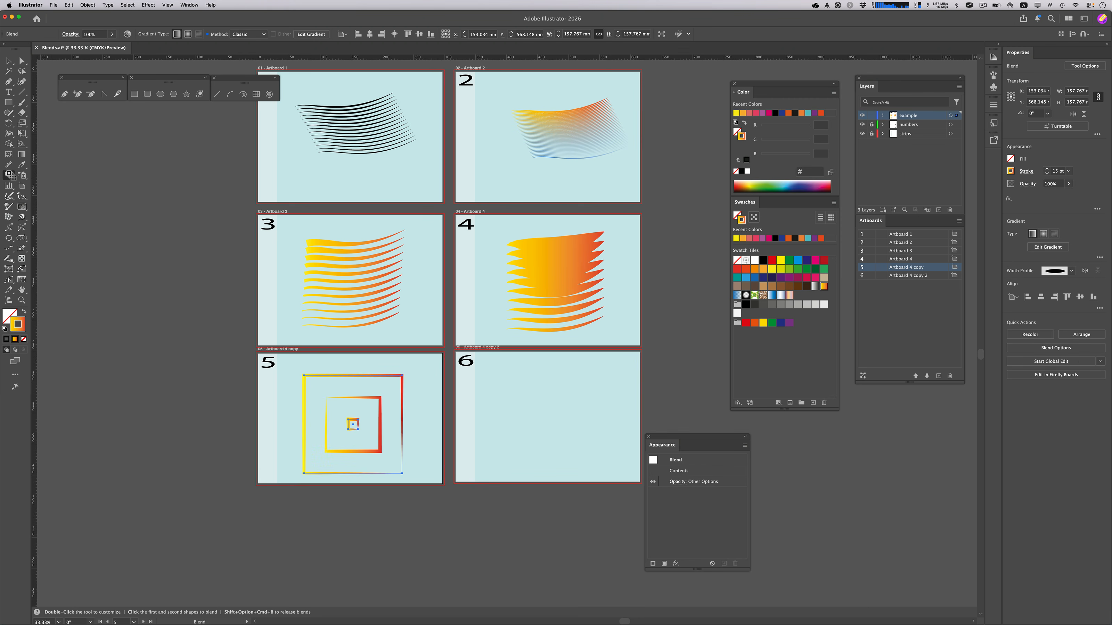
{"action": "double_click", "coordinate": [8, 174]}
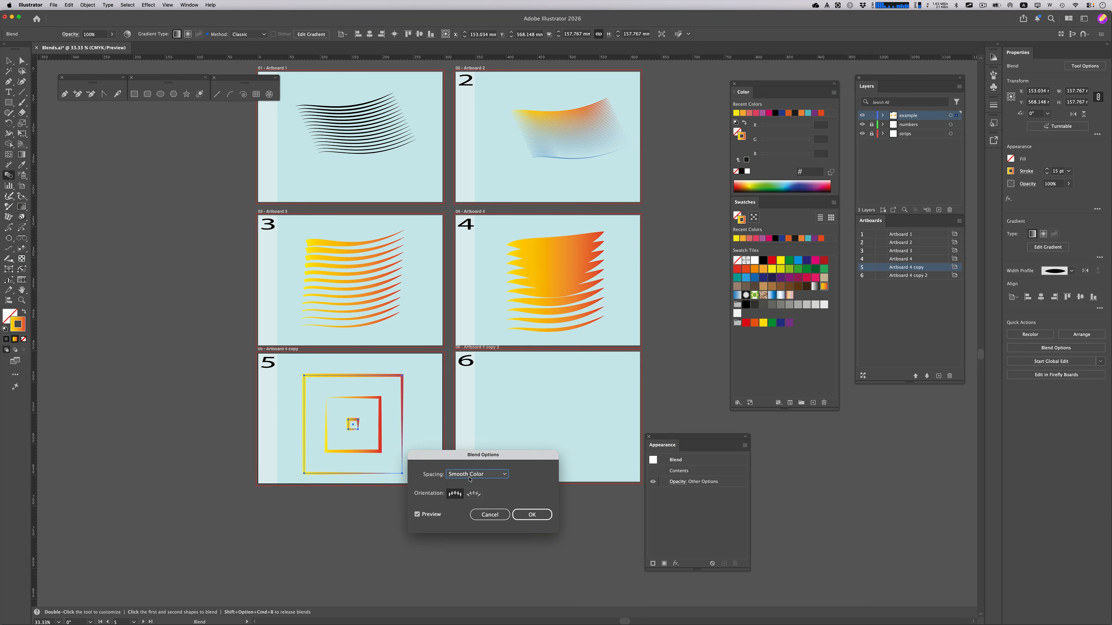
{"action": "left_click", "coordinate": [470, 474]}
{"action": "left_click", "coordinate": [473, 484]}
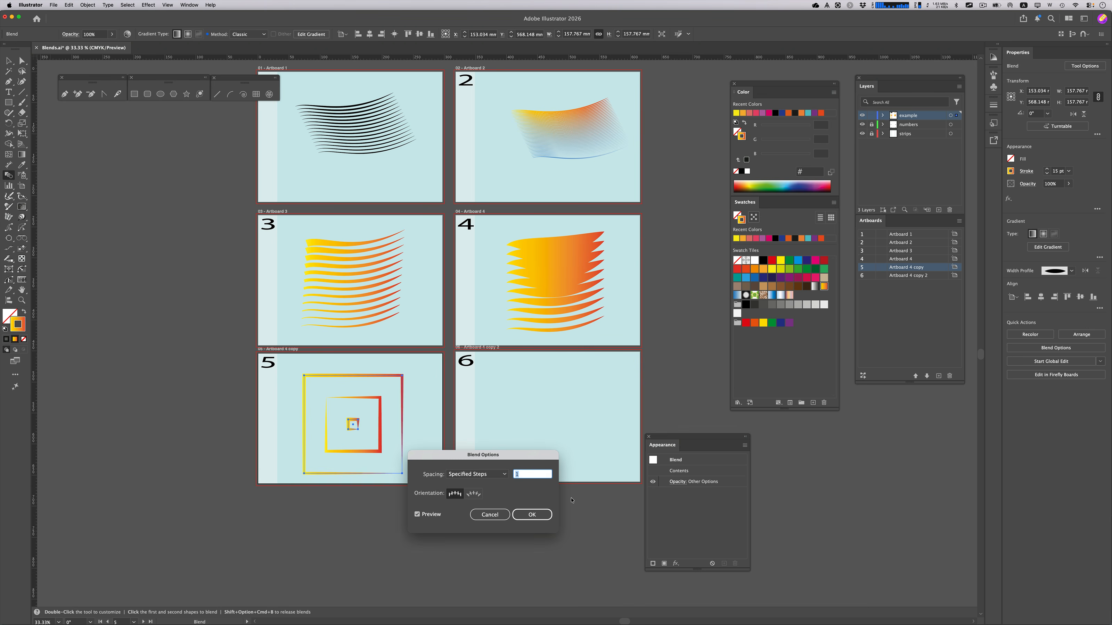
{"action": "key", "text": "Up"}
{"action": "key", "text": "Up"}
{"action": "key", "text": "Up"}
{"action": "key", "text": "Up"}
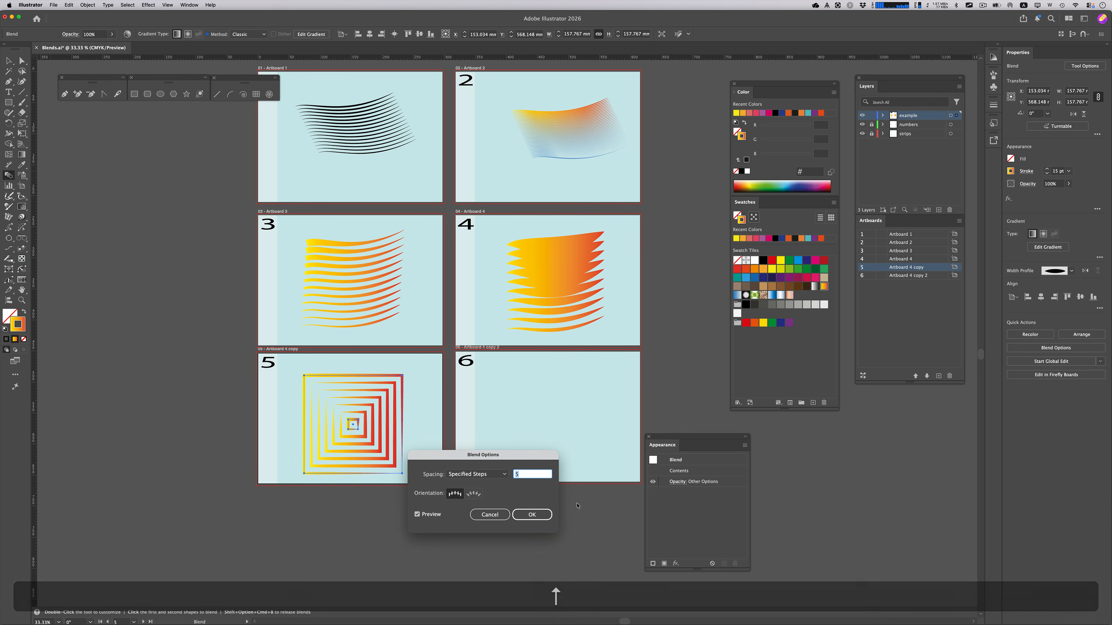
{"action": "left_click", "coordinate": [543, 516]}
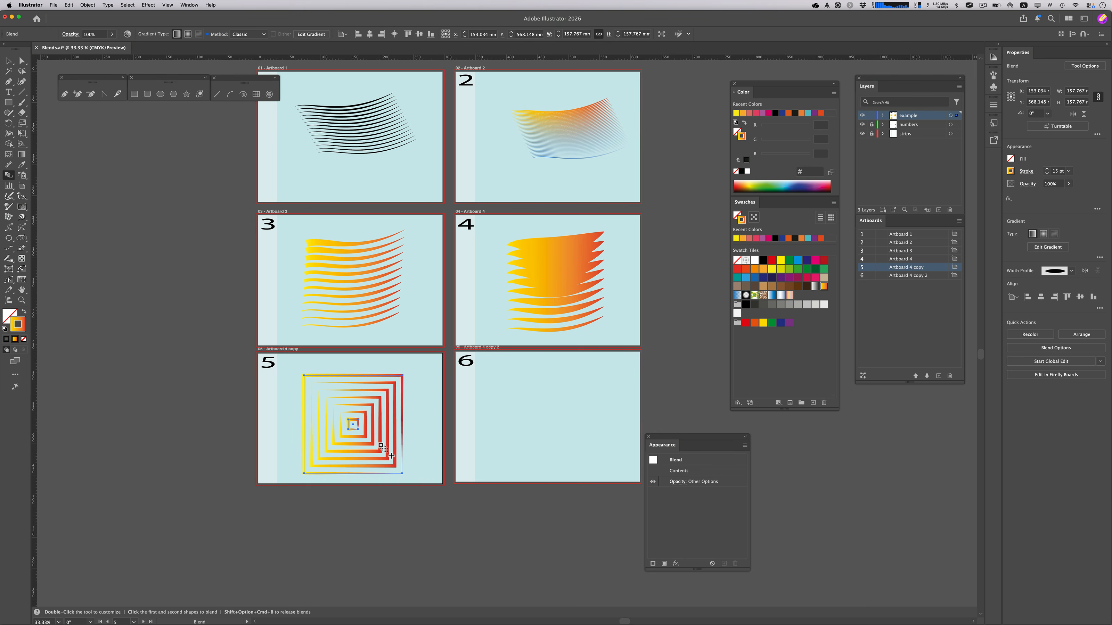
- Skew the innermost square of the Artboard 5 blend by shifting its lower edge, making it about 36 mm wide and 19 mm high
{"action": "key", "text": "a"}
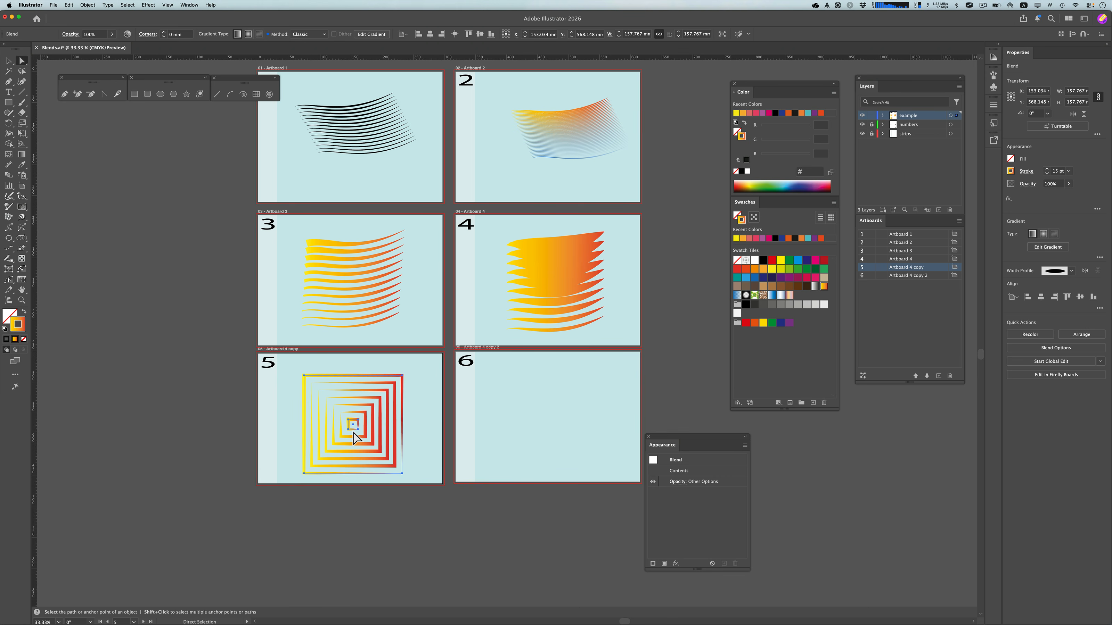
{"action": "left_click", "coordinate": [421, 441]}
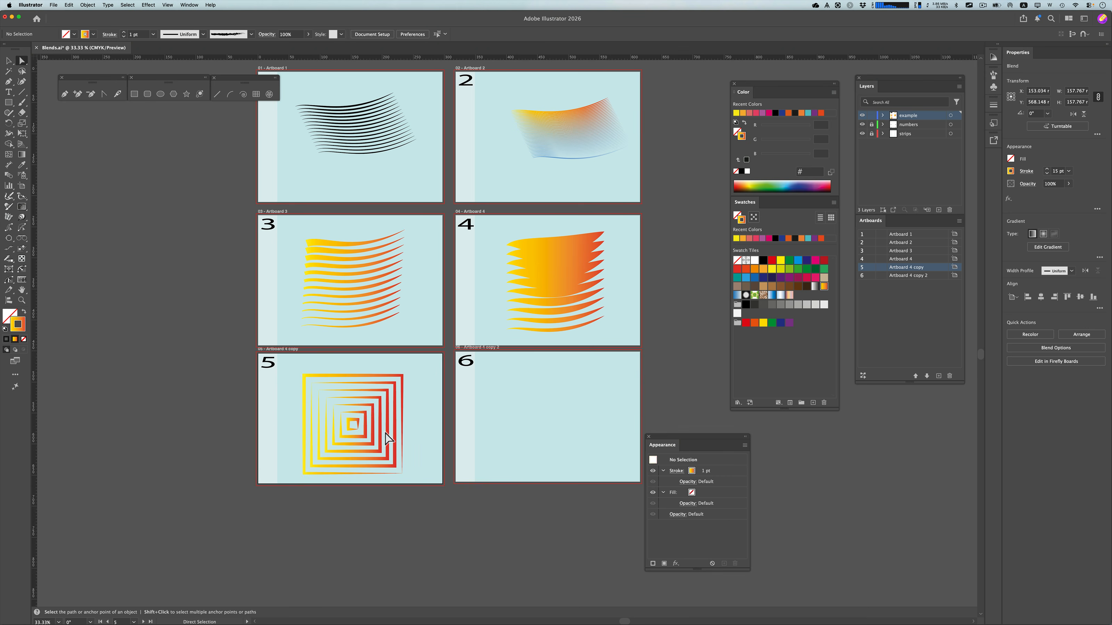
{"action": "left_click_drag", "start_coordinate": [353, 428], "coordinate": [364, 436]}
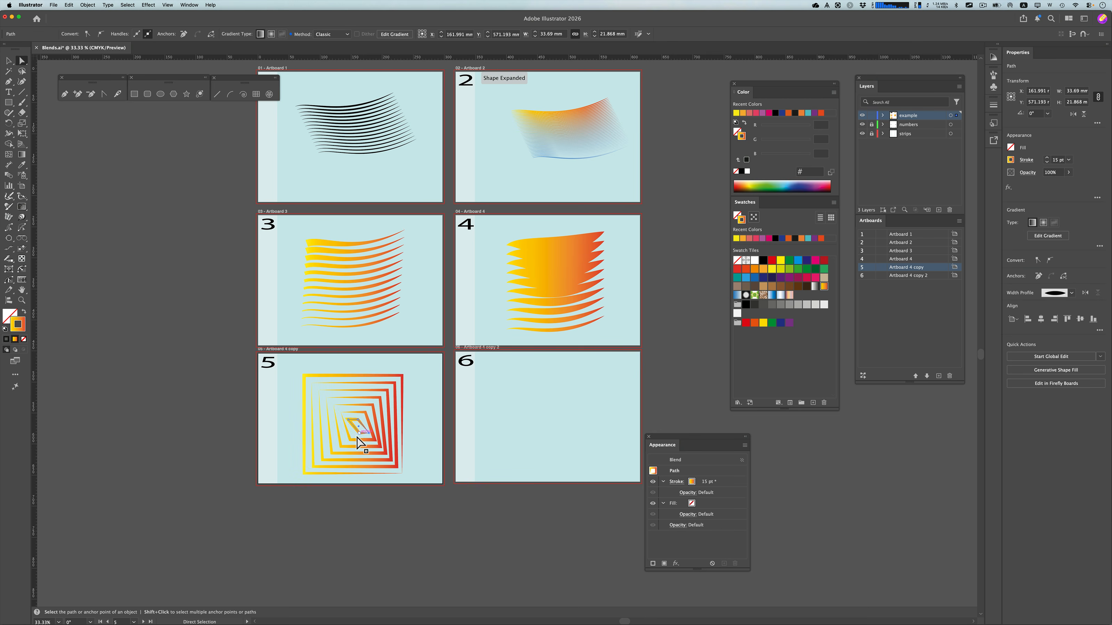
{"action": "left_click_drag", "start_coordinate": [362, 434], "coordinate": [340, 432]}
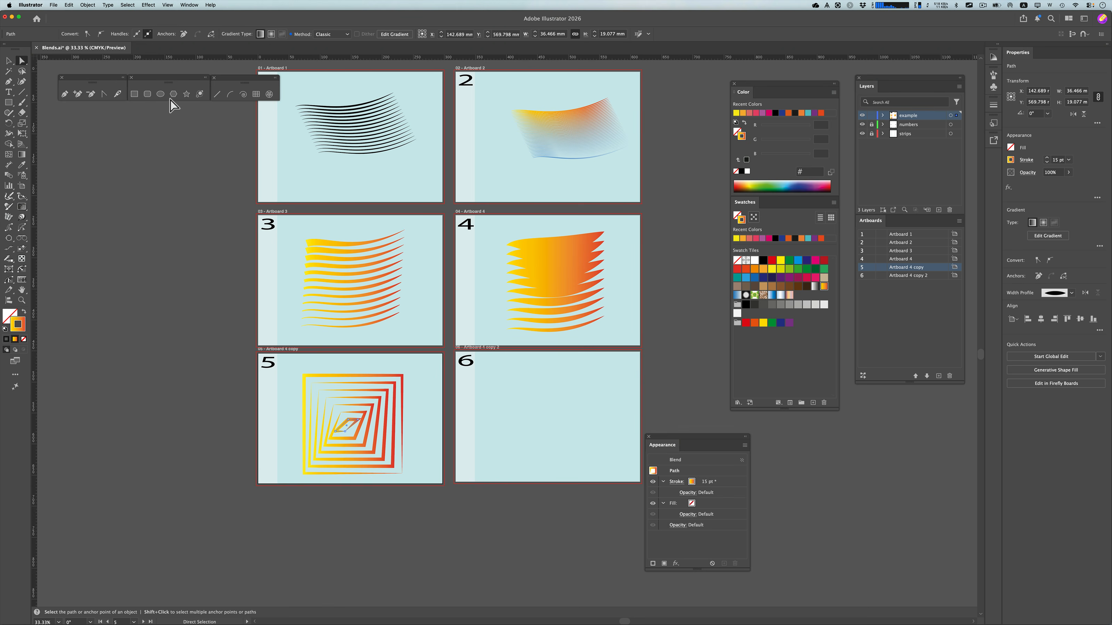
- Draw a row of shapes across the upper part of Artboard 6: a circle about 38 mm, a hexagon about 43 mm and a star about 55 mm wide
{"action": "left_click", "coordinate": [162, 95]}
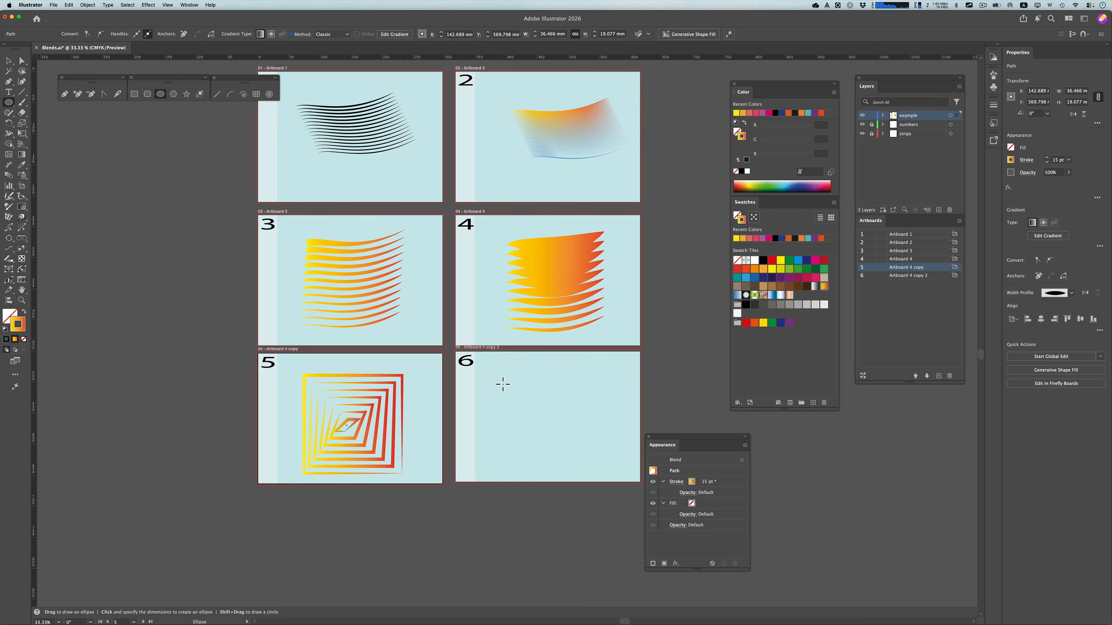
{"action": "left_click_drag", "start_coordinate": [499, 380], "coordinate": [511, 392]}
{"action": "left_click", "coordinate": [173, 95]}
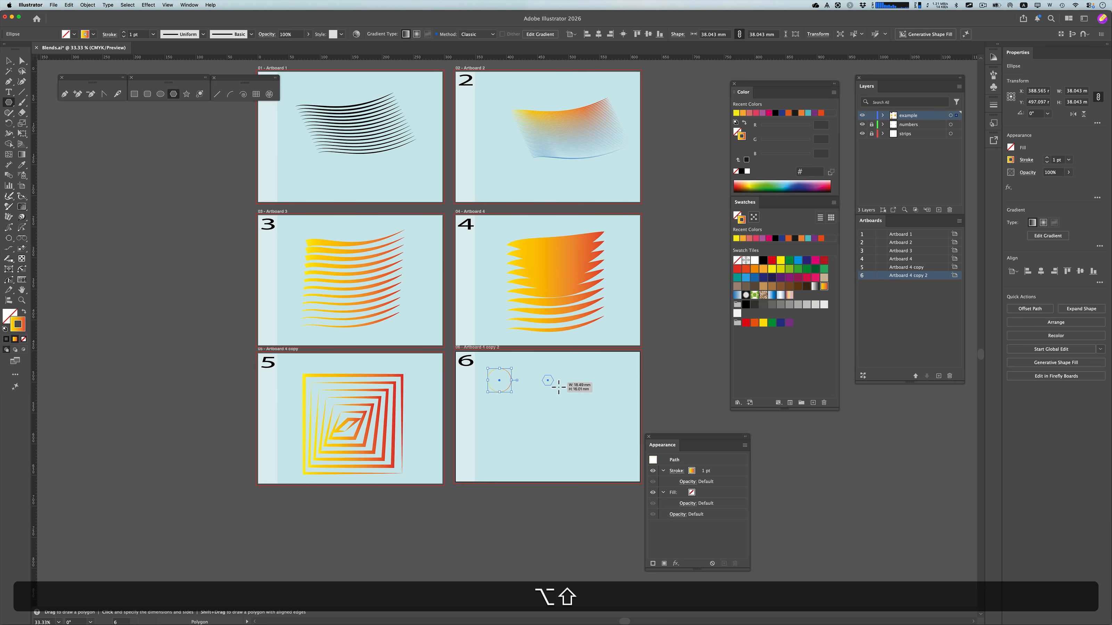
{"action": "left_click_drag", "start_coordinate": [547, 380], "coordinate": [561, 392]}
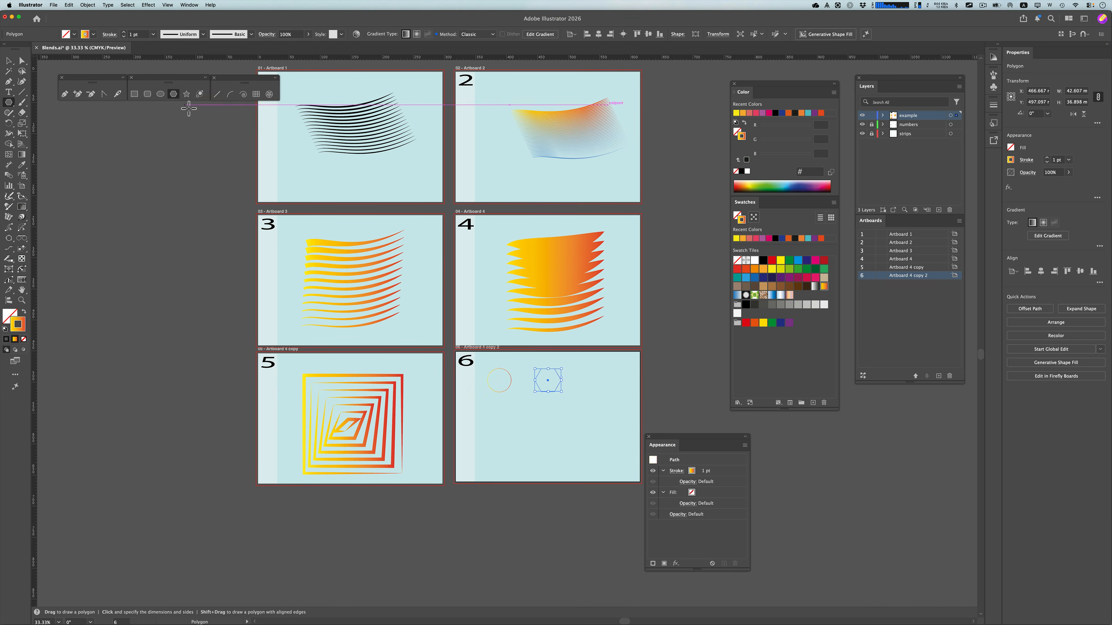
{"action": "left_click", "coordinate": [186, 93]}
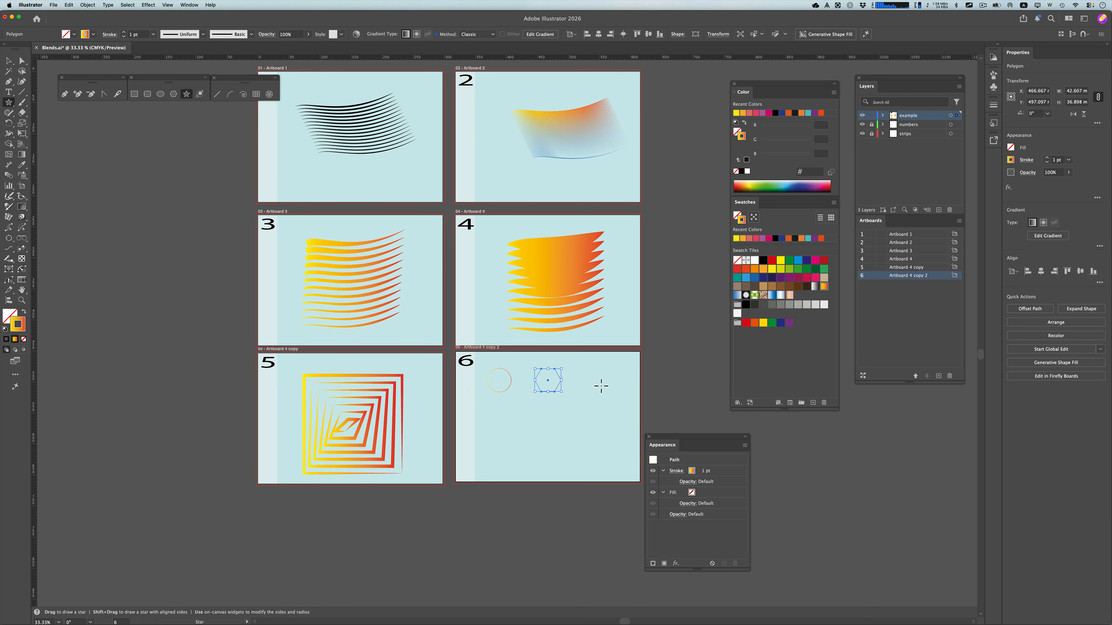
{"action": "mouse_move", "coordinate": [596, 382]}
{"action": "left_mouse_down"}
{"action": "mouse_move", "coordinate": [630, 390]}
{"action": "mouse_move", "coordinate": [613, 395]}
{"action": "left_mouse_up"}
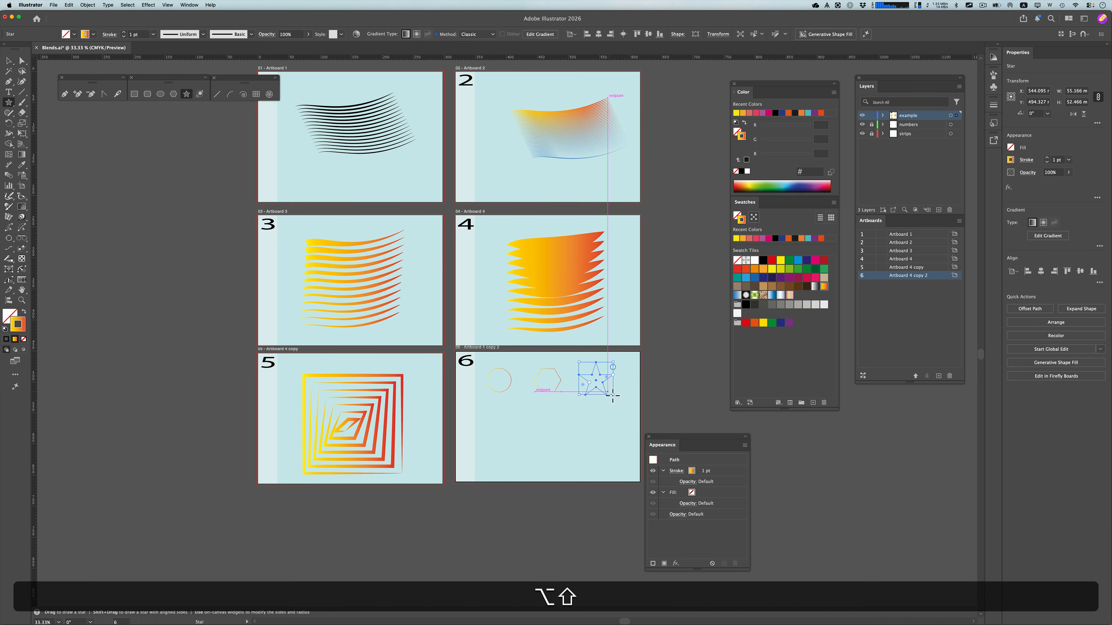
- Give the circle, hexagon and star on Artboard 6 the lens-shaped width profile tapering at both ends and a 10 pt stroke
{"action": "key", "text": "v"}
{"action": "left_click_drag", "start_coordinate": [486, 357], "coordinate": [639, 416]}
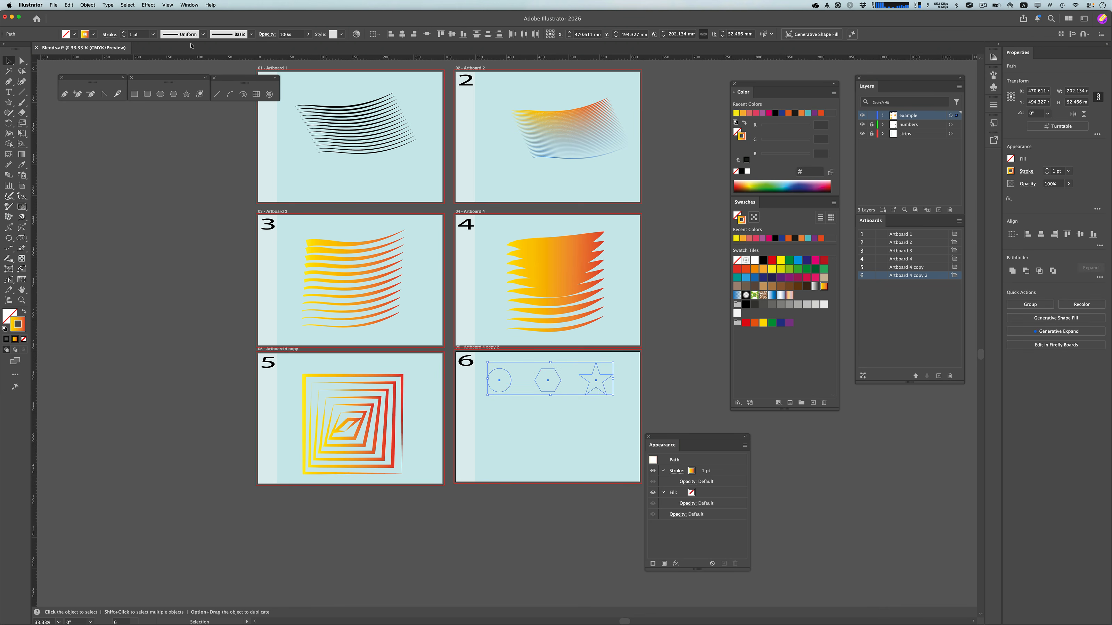
{"action": "left_click", "coordinate": [202, 36]}
{"action": "left_click", "coordinate": [184, 71]}
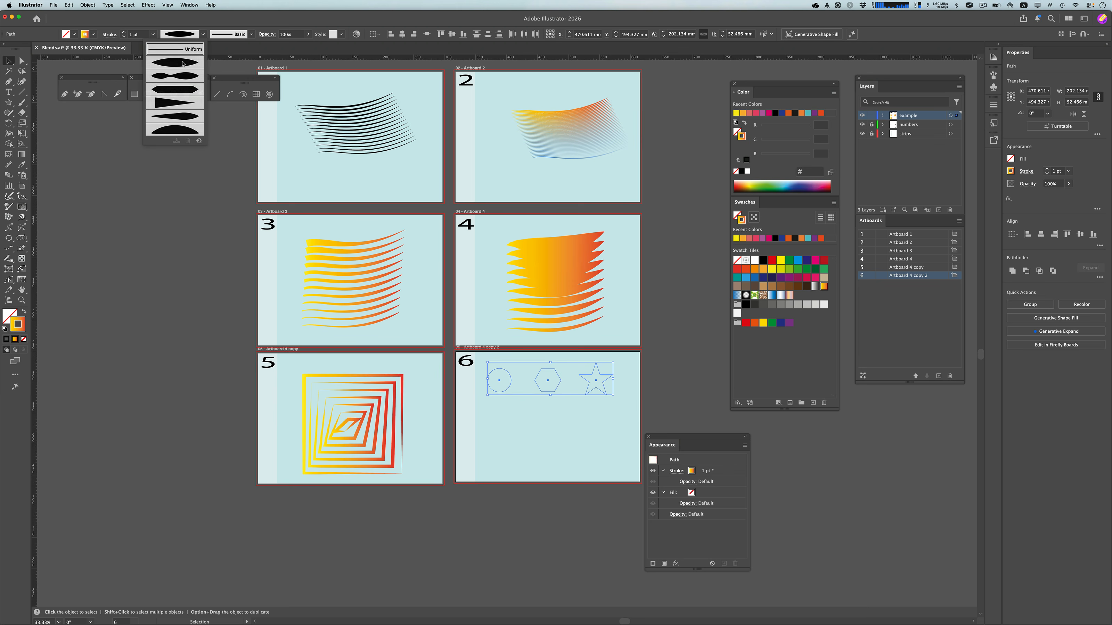
{"action": "left_click", "coordinate": [124, 33]}
{"action": "left_click", "coordinate": [125, 33]}
{"action": "left_click", "coordinate": [124, 33]}
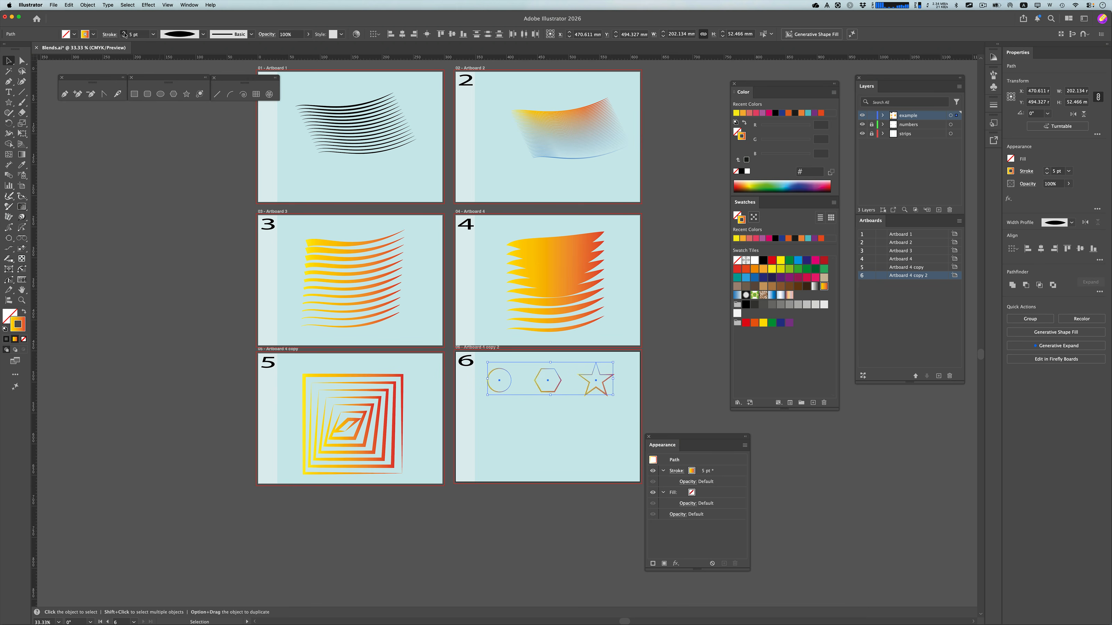
{"action": "left_click", "coordinate": [125, 33]}
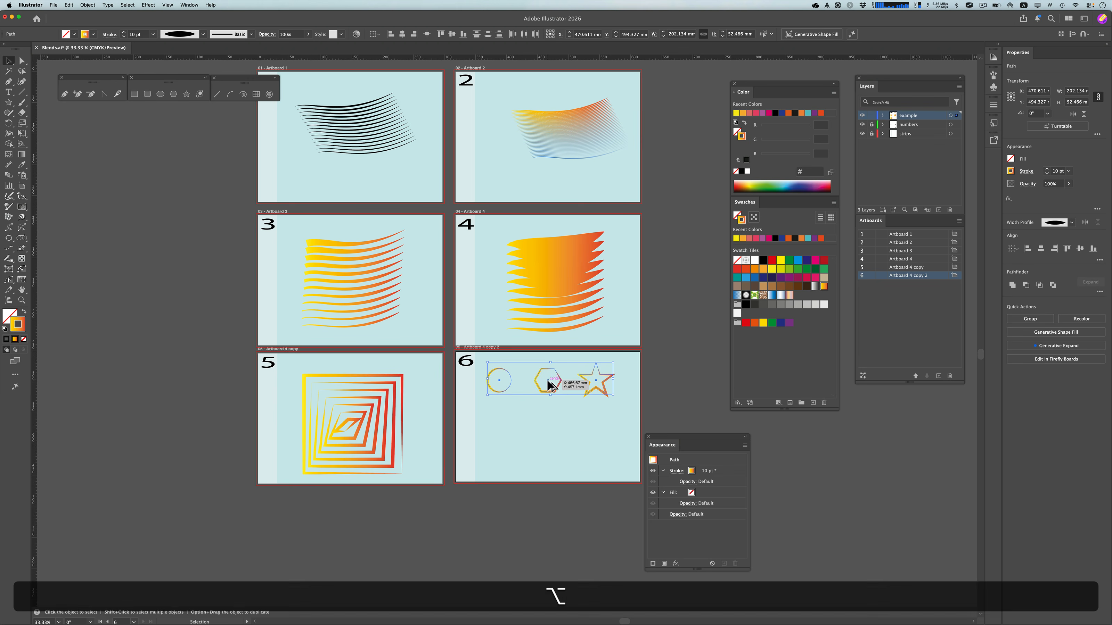
- Duplicate the row of three shapes straight down to the lower part of Artboard 6
{"action": "left_click_drag", "start_coordinate": [546, 373], "coordinate": [527, 450]}
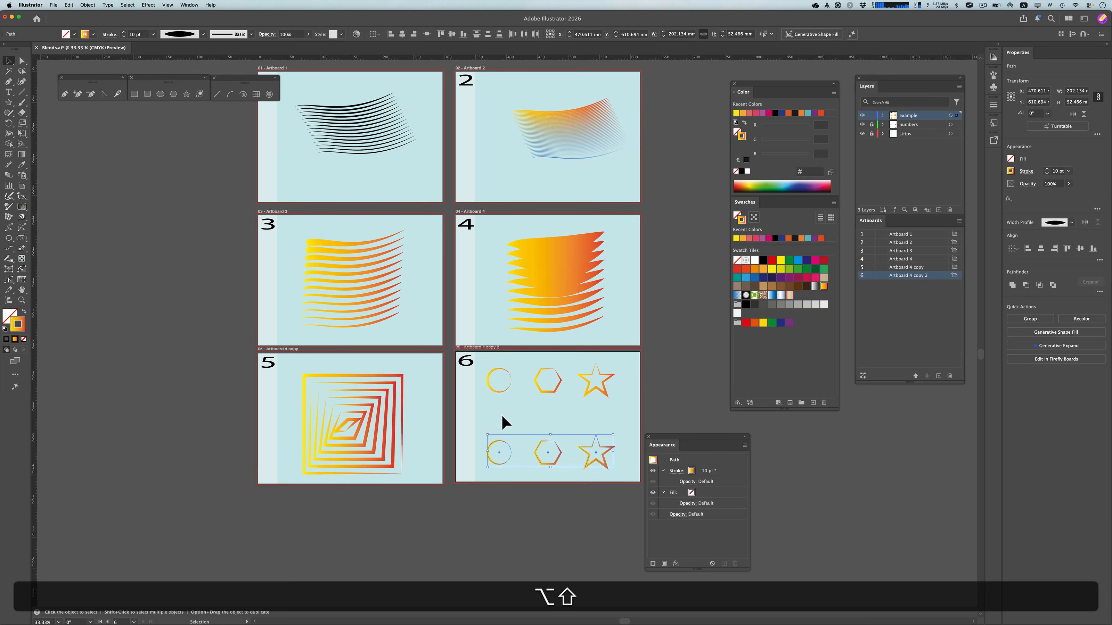
{"action": "left_click", "coordinate": [499, 412]}
{"action": "left_click", "coordinate": [505, 444]}
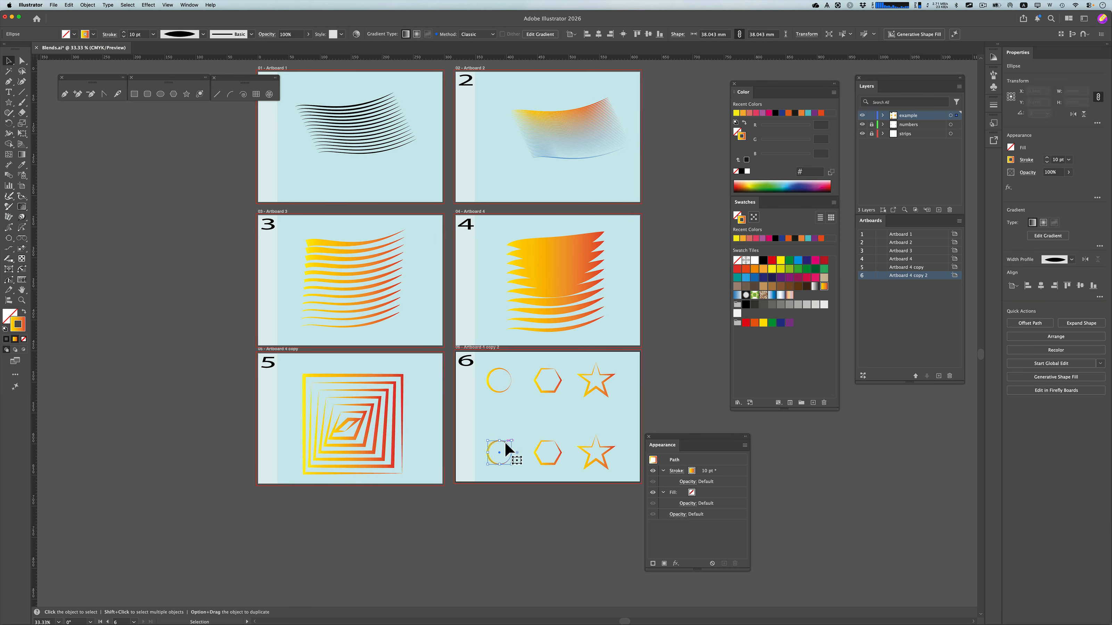
- Blend the upper circle with the lower circle on Artboard 6
{"action": "left_click_drag", "start_coordinate": [479, 369], "coordinate": [516, 479]}
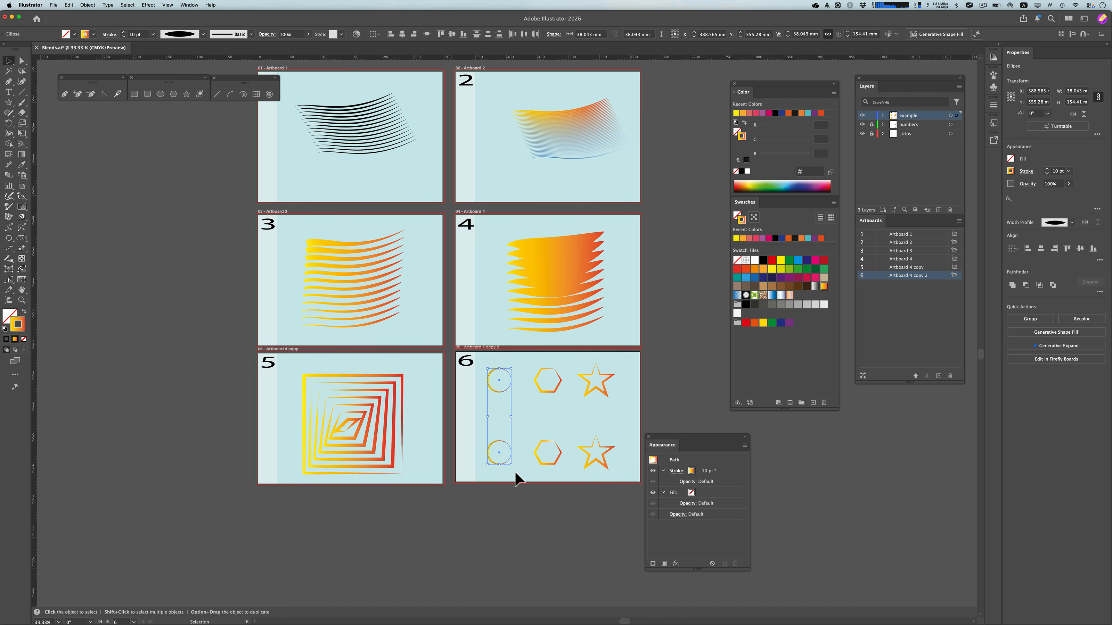
{"action": "left_click", "coordinate": [8, 175]}
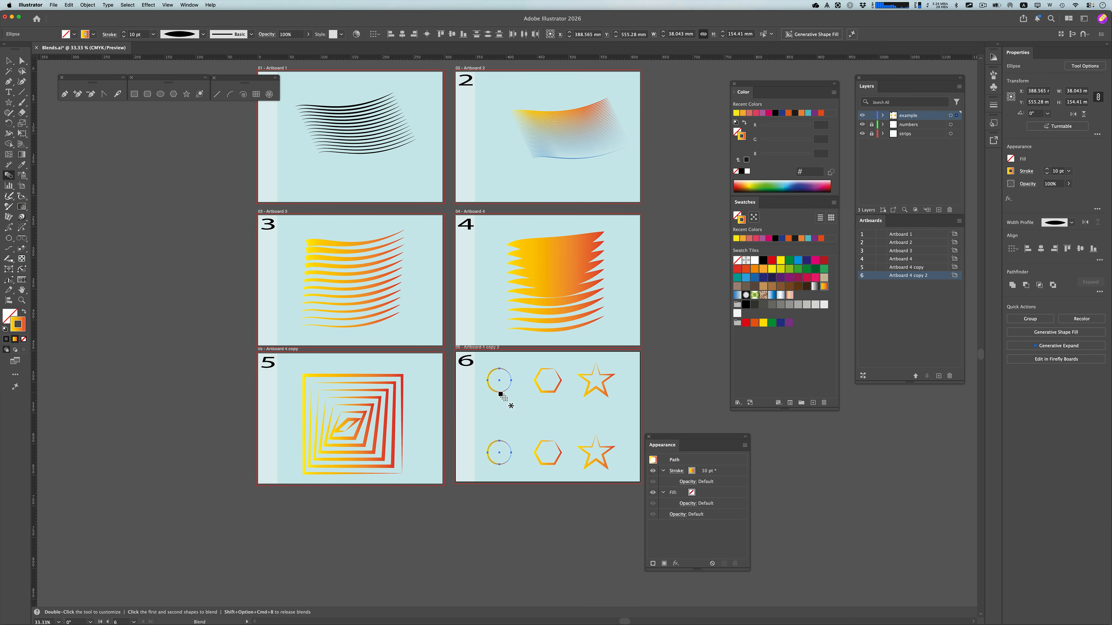
{"action": "left_click", "coordinate": [500, 394]}
{"action": "left_click", "coordinate": [501, 465]}
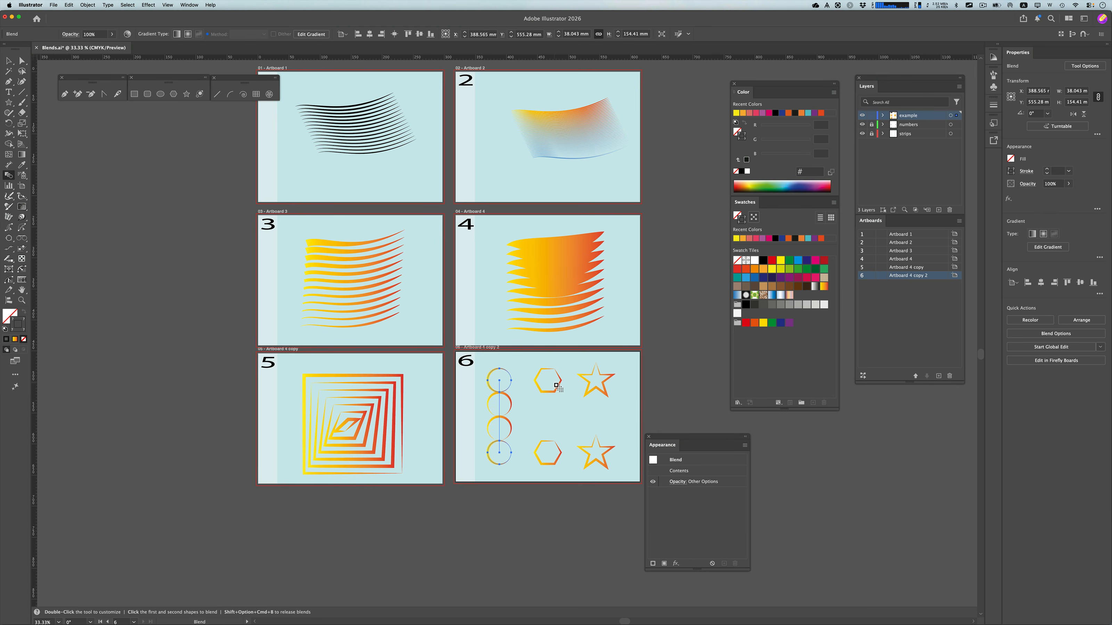
- Blend the upper hexagon with the lower hexagon through their matching lower-right corners
{"action": "key", "text": "super"}
{"action": "left_click_drag", "start_coordinate": [568, 460], "coordinate": [568, 461]}
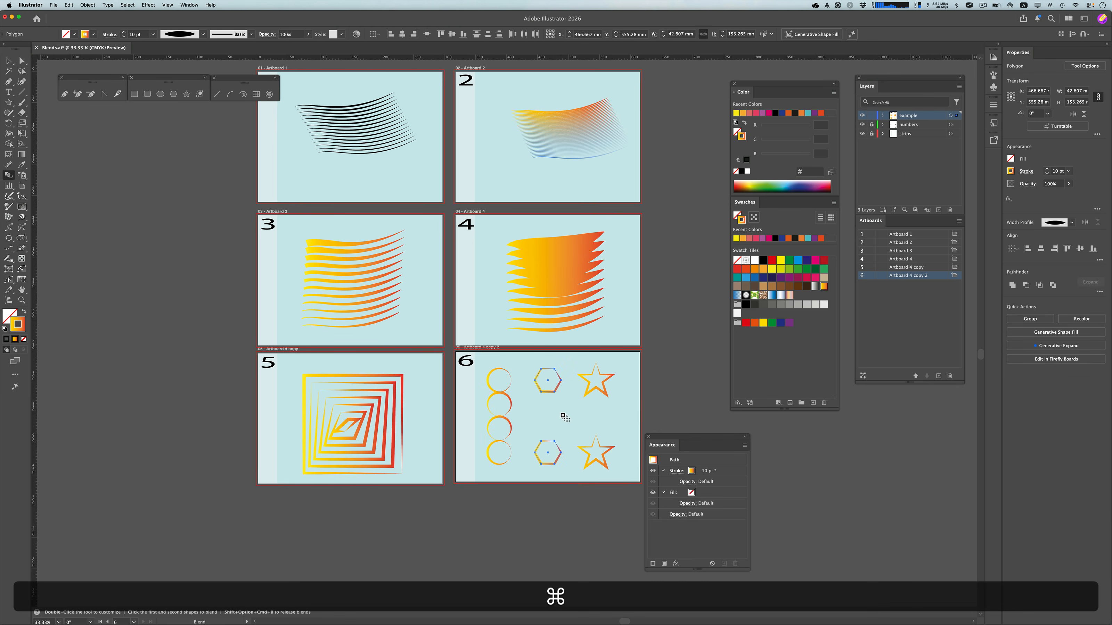
{"action": "left_click", "coordinate": [555, 394]}
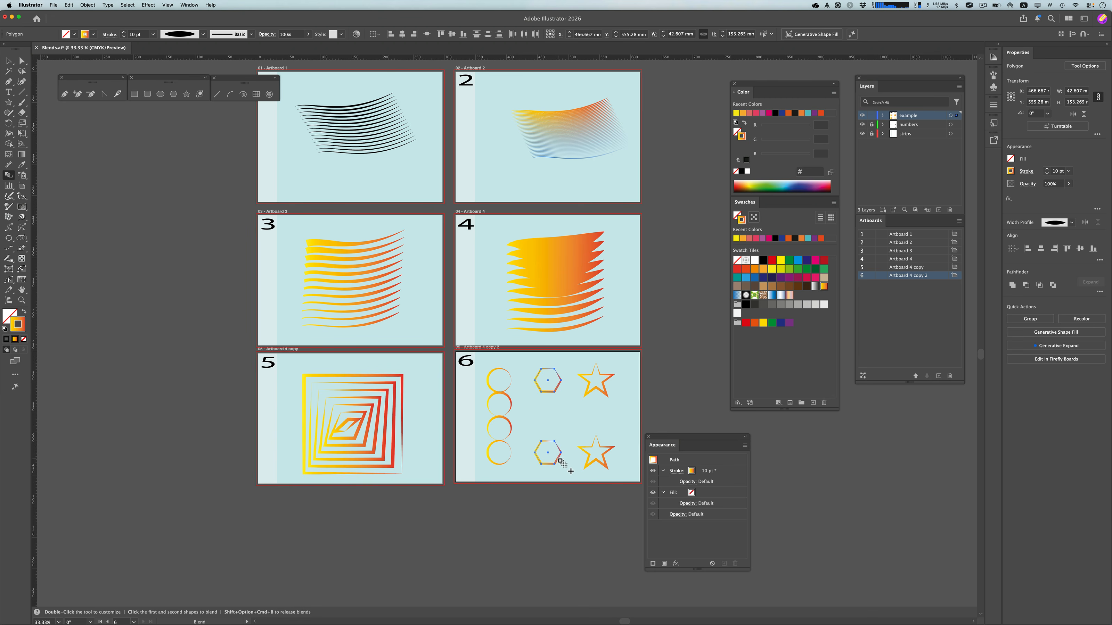
{"action": "left_click", "coordinate": [557, 464]}
- Blend the upper star with the lower star, starting from the upper one's lower-right tip and ending at the lower one's lower-left tip
{"action": "key", "text": "super"}
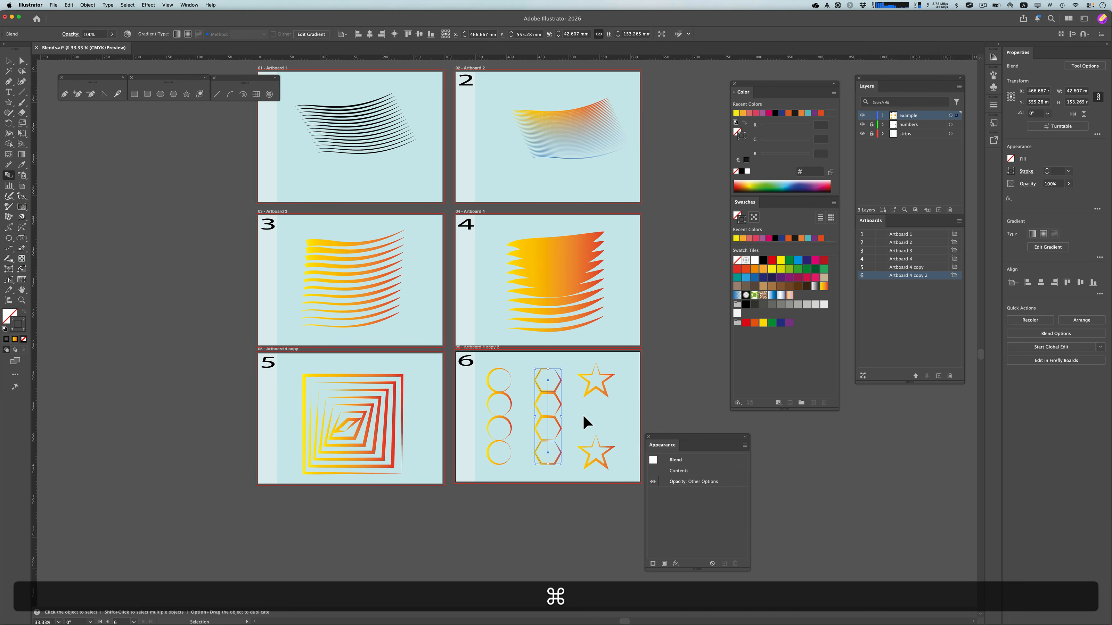
{"action": "left_click", "coordinate": [613, 466], "text": "super"}
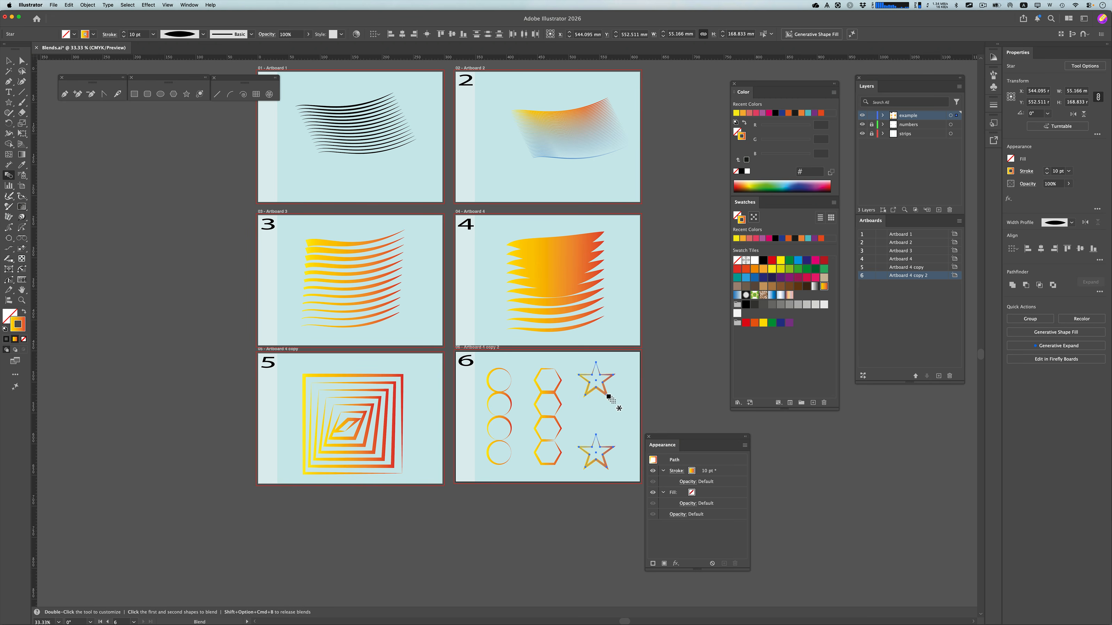
{"action": "left_click", "coordinate": [608, 397]}
{"action": "left_click", "coordinate": [587, 469]}
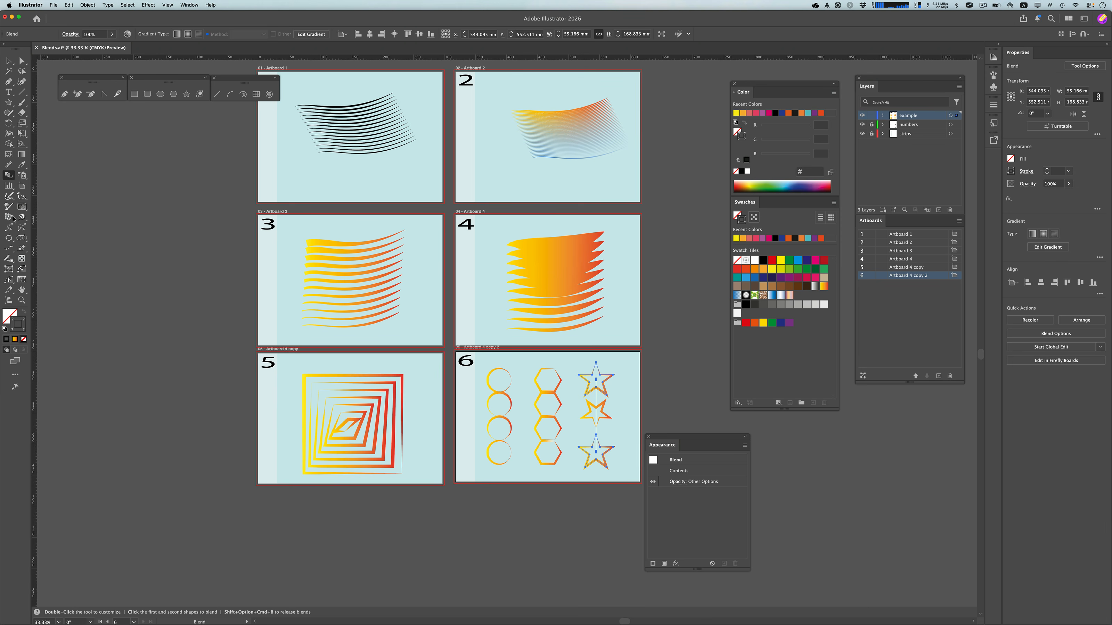
- Change the star blend's spacing to Specified Steps and raise the number of steps so the intermediate stars overlap densely
{"action": "double_click", "coordinate": [8, 175]}
{"action": "left_click", "coordinate": [464, 474]}
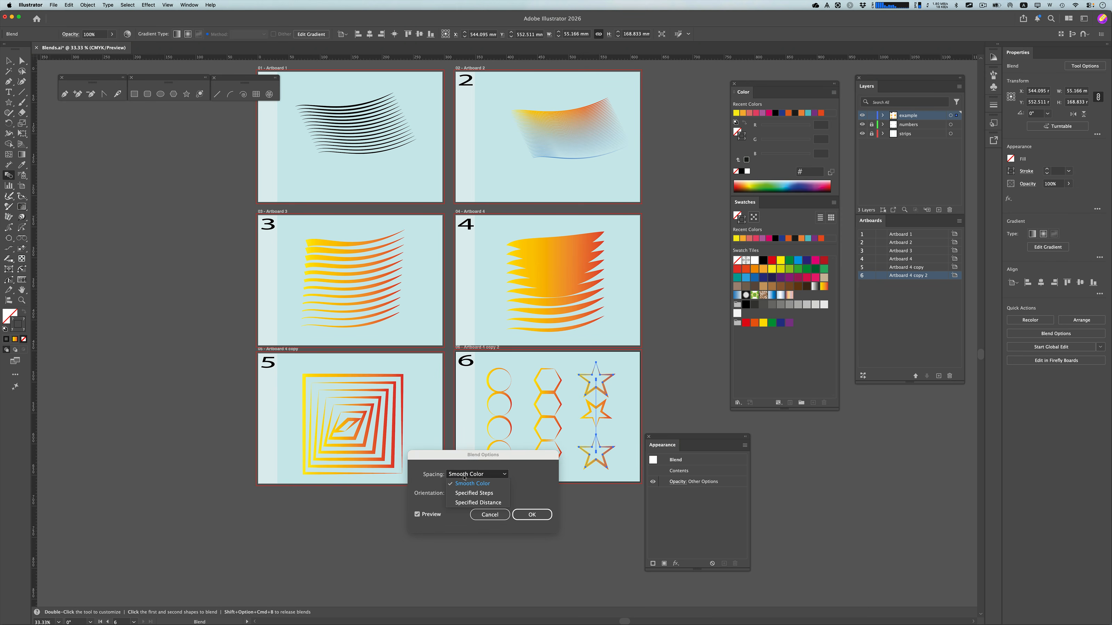
{"action": "left_click", "coordinate": [461, 493]}
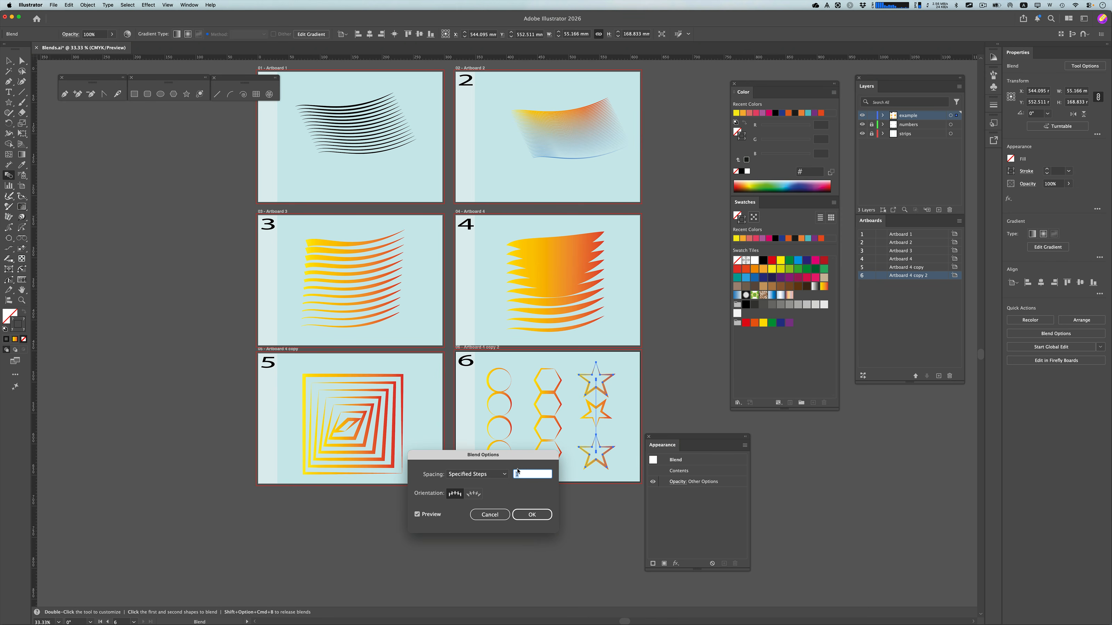
{"action": "key", "text": "Up"}
{"action": "key", "text": "Up"}
{"action": "key", "text": "Up"}
{"action": "key", "text": "Up"}
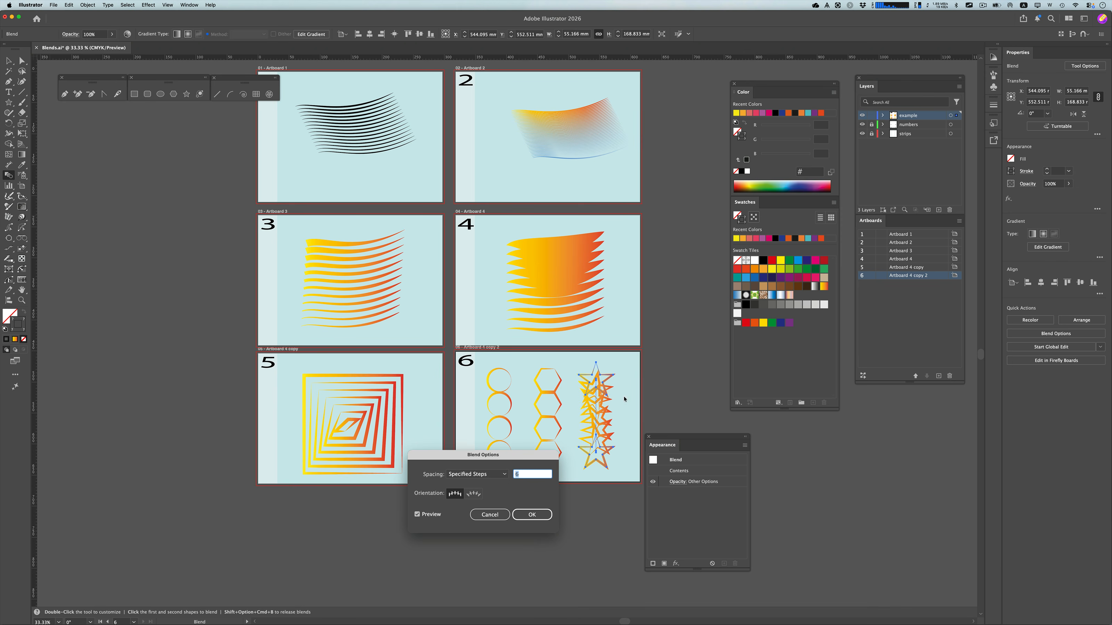
{"action": "left_click", "coordinate": [531, 515]}
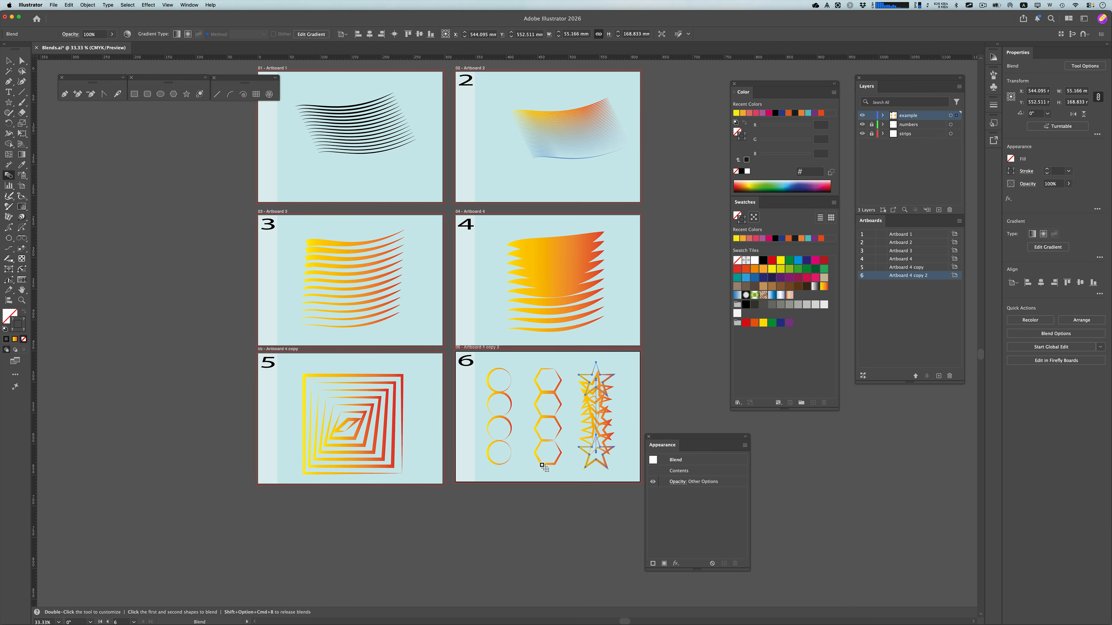
- Set the hexagon blend's spacing to Specified Steps with 6 steps
{"action": "key", "text": "v"}
{"action": "left_click", "coordinate": [554, 464]}
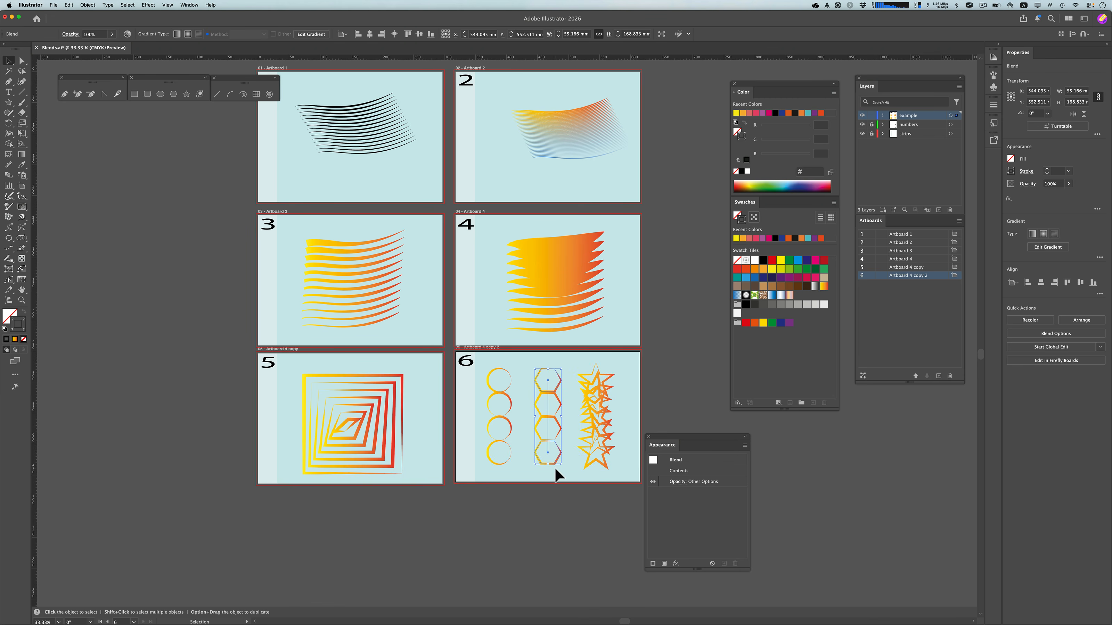
{"action": "double_click", "coordinate": [13, 180]}
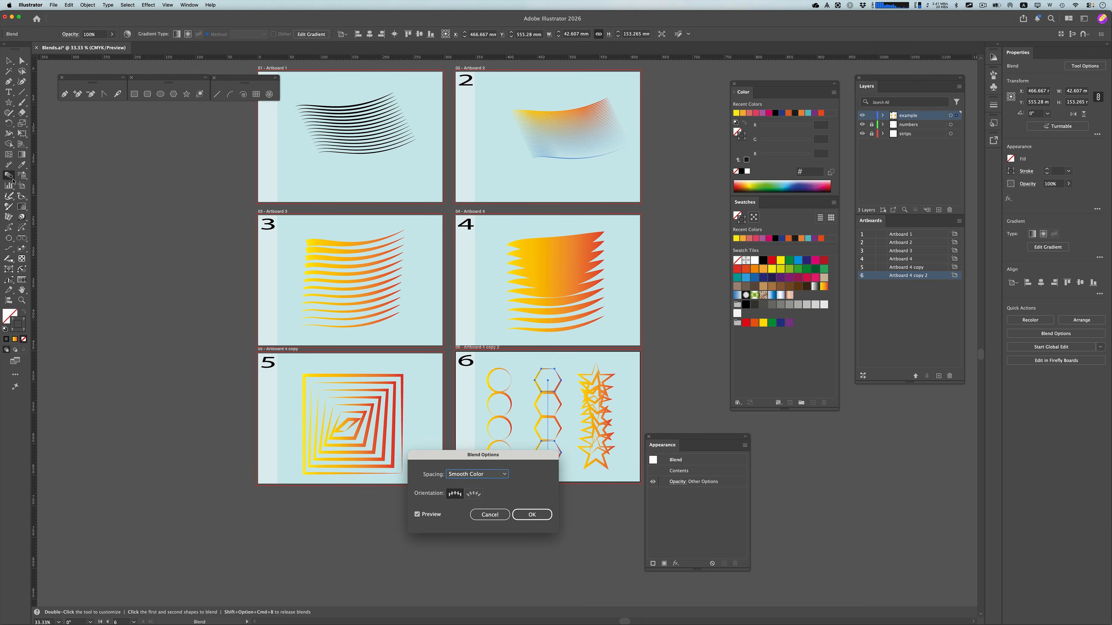
{"action": "left_click", "coordinate": [467, 477]}
{"action": "left_click", "coordinate": [473, 495]}
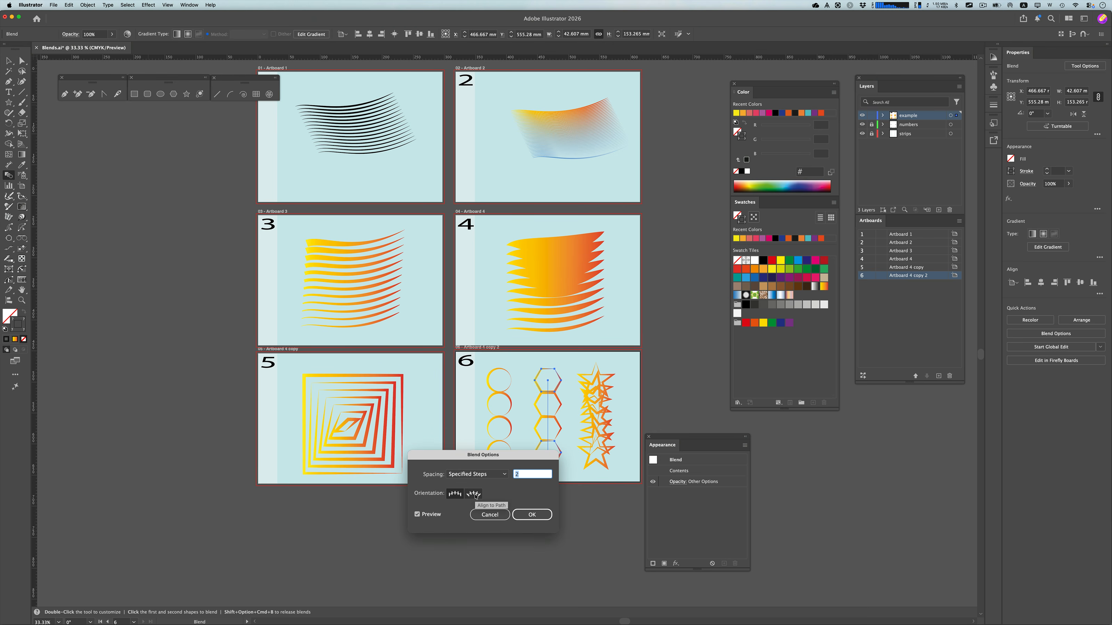
{"action": "key", "text": "Up"}
{"action": "key", "text": "Up"}
{"action": "key", "text": "Up"}
{"action": "key", "text": "Up"}
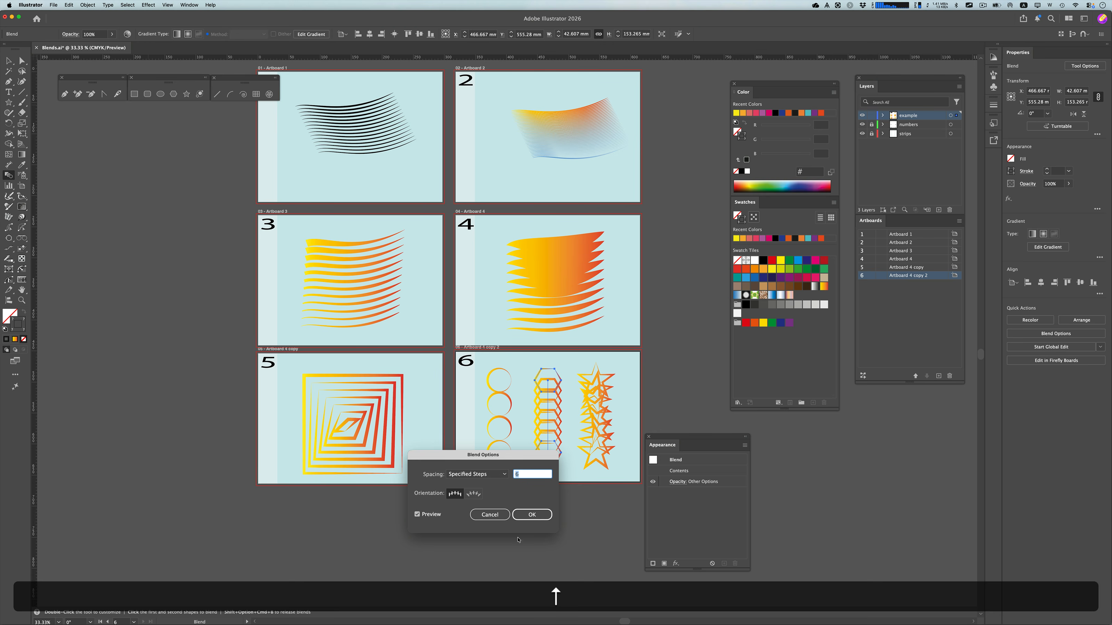
{"action": "left_click", "coordinate": [531, 515]}
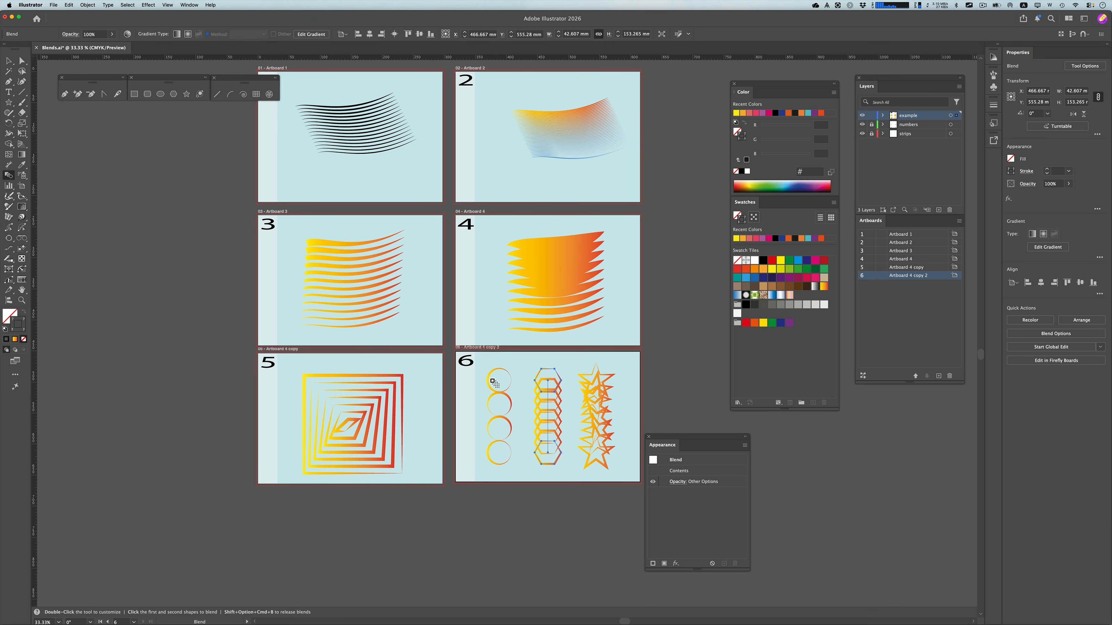
- Select only the lower circle of the circle blend and move it slightly down and to the right
{"action": "key", "text": "v"}
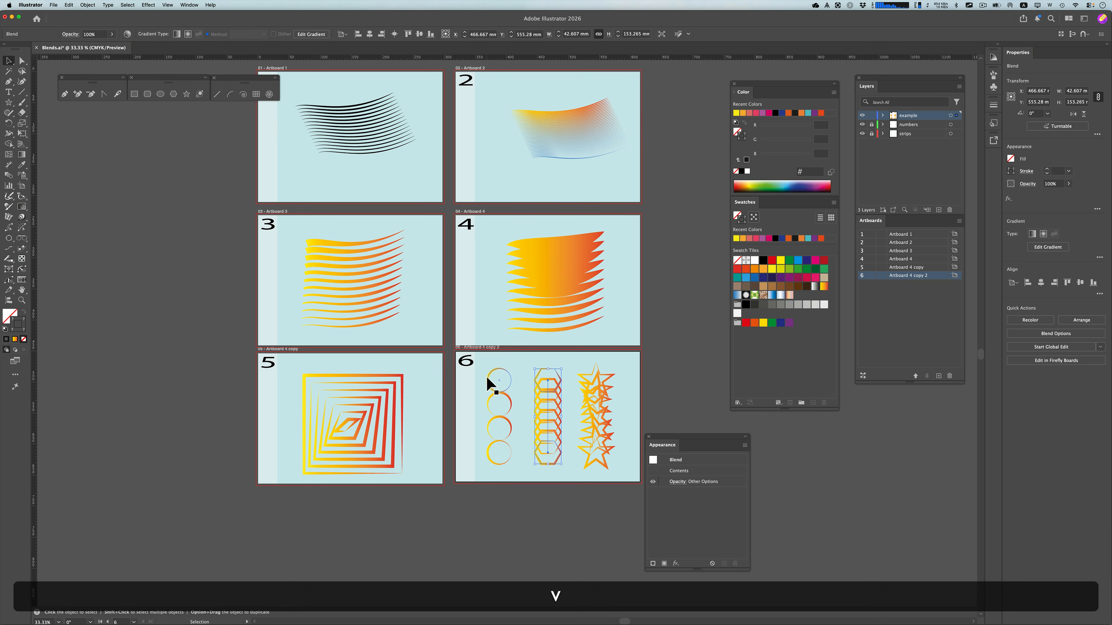
{"action": "key", "text": "a"}
{"action": "left_click_drag", "start_coordinate": [479, 429], "coordinate": [512, 476]}
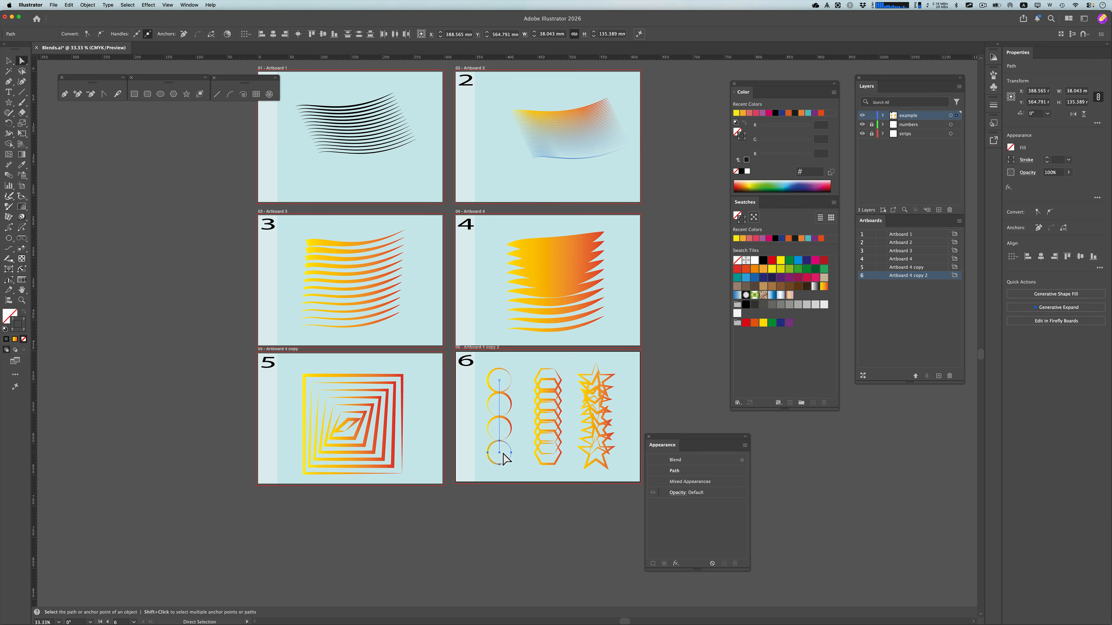
{"action": "left_click_drag", "start_coordinate": [489, 447], "coordinate": [516, 466]}
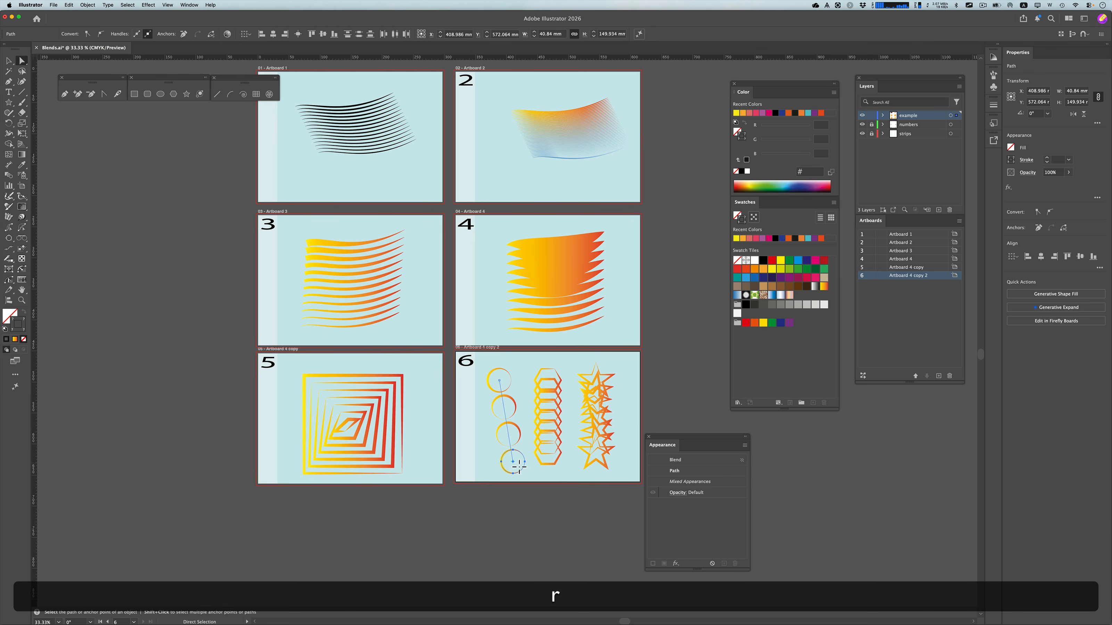
- Rotate the blend's lower circle around its own centre to about 222°
{"action": "key", "text": "r"}
{"action": "left_click_drag", "start_coordinate": [526, 479], "coordinate": [499, 463]}
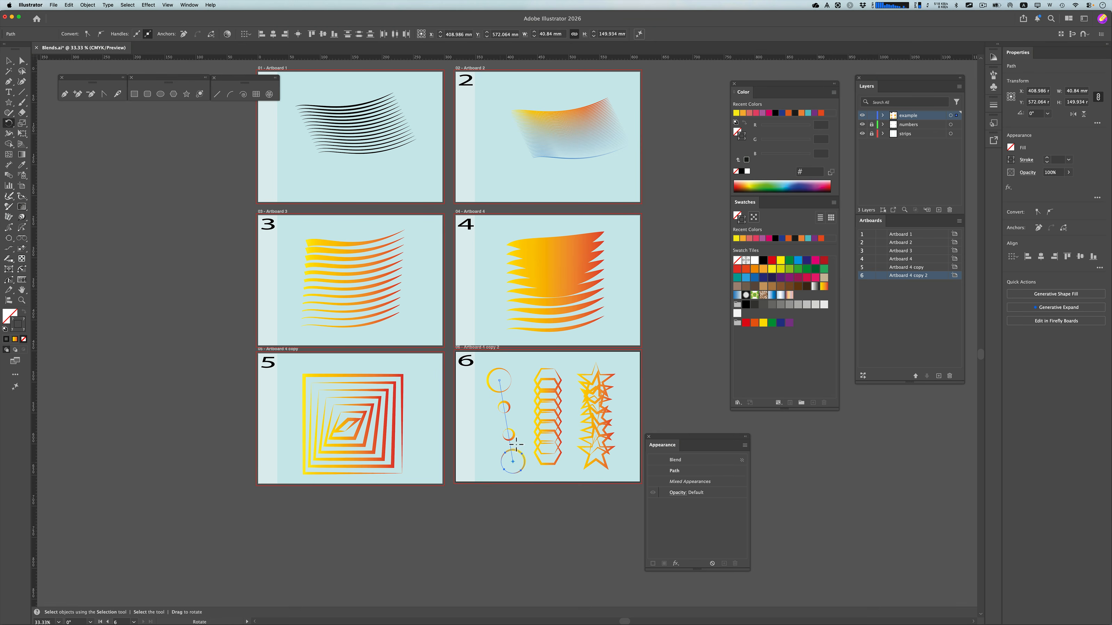
{"action": "key", "text": "v"}
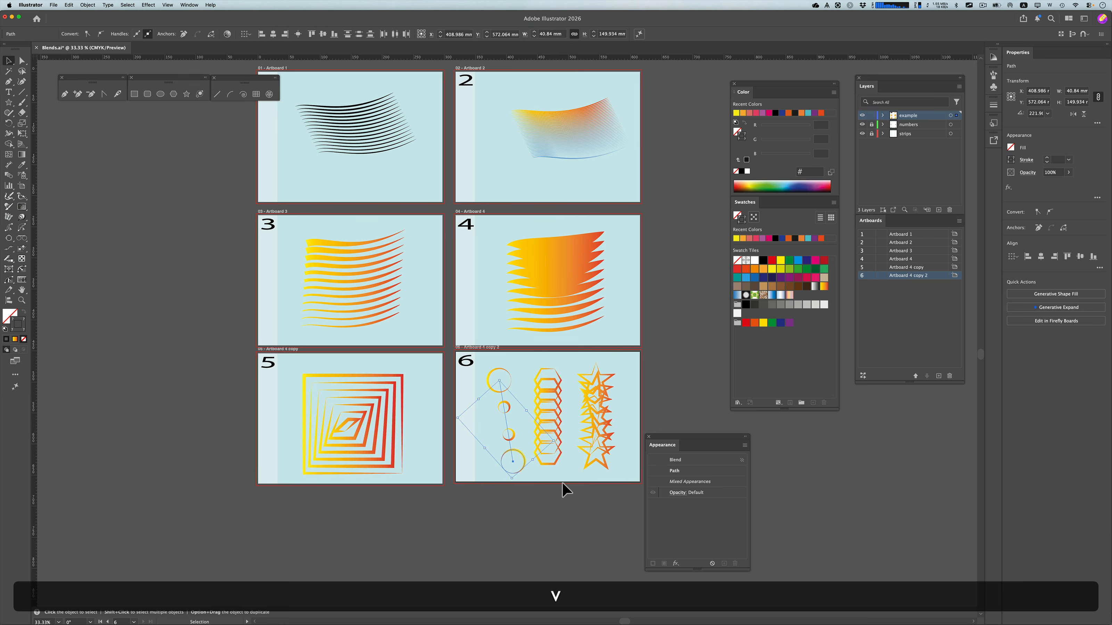
{"action": "left_click", "coordinate": [548, 480]}
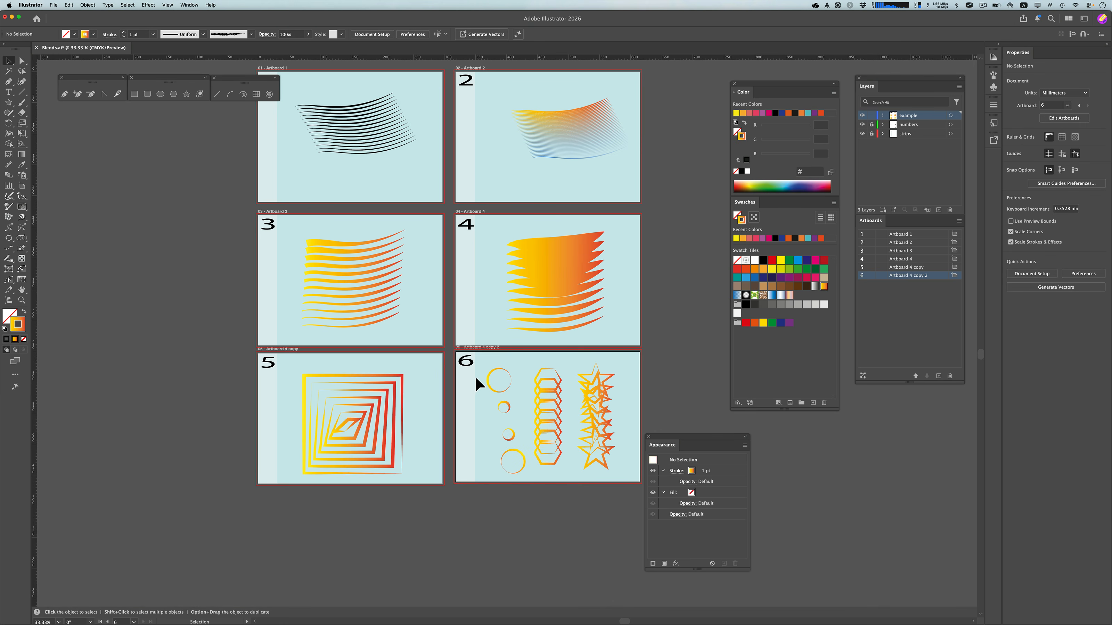
{"action": "left_click", "coordinate": [525, 473]}
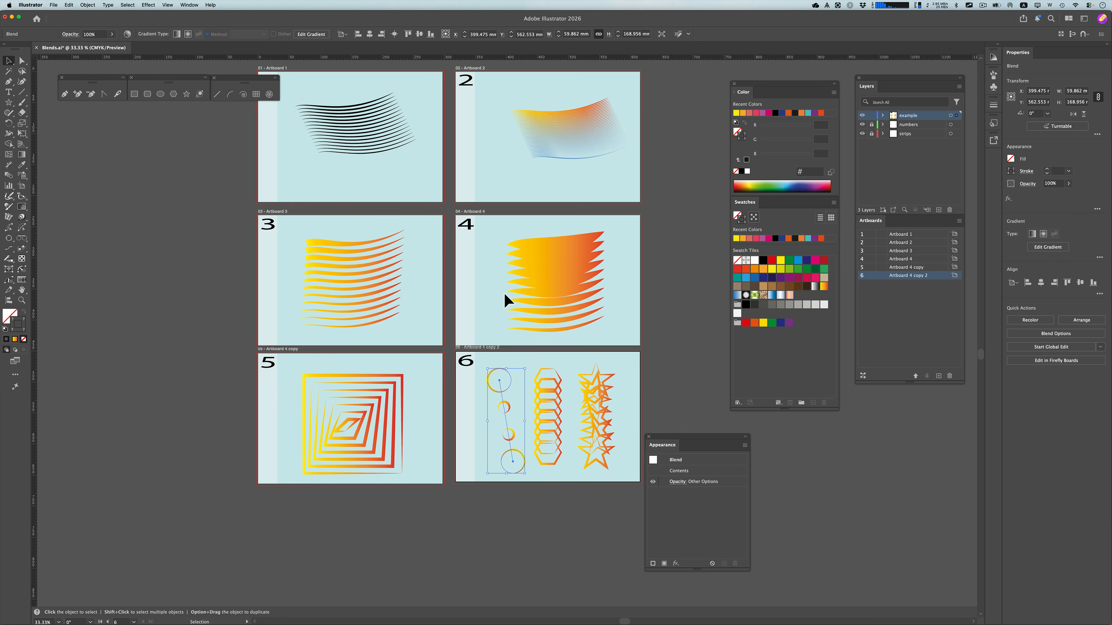
- Duplicate artboard 6 with its artwork and place the copy directly below artboard 5
{"action": "key", "text": "space"}
{"action": "left_click_drag", "start_coordinate": [511, 209], "coordinate": [473, 348]}
{"action": "left_click_drag", "start_coordinate": [507, 268], "coordinate": [502, 250]}
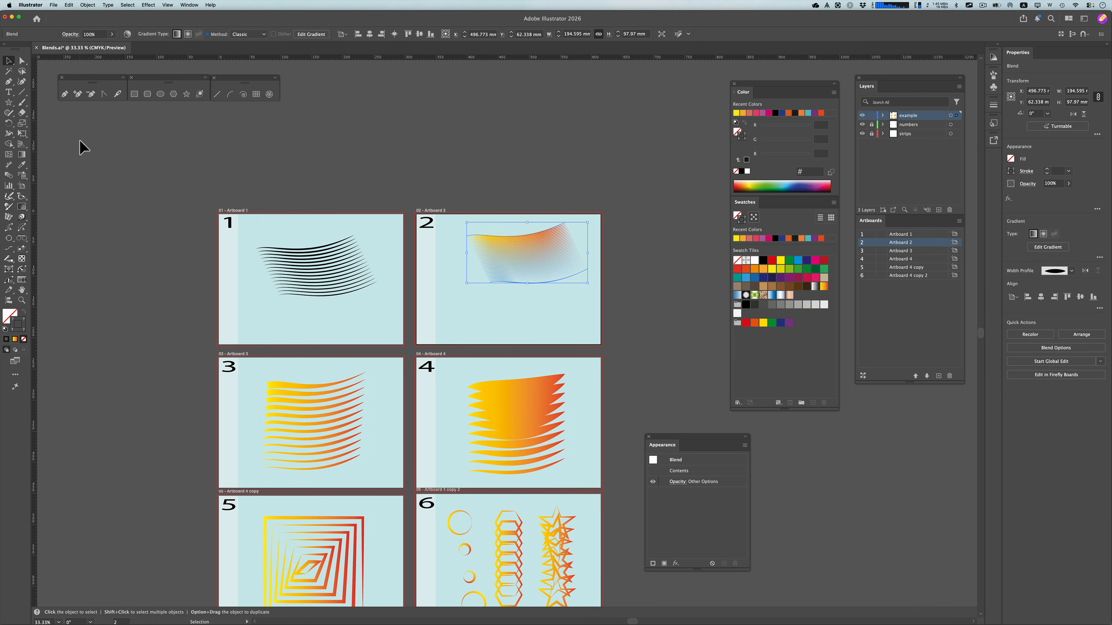
{"action": "key", "text": "super+minus"}
{"action": "left_click", "coordinate": [22, 185]}
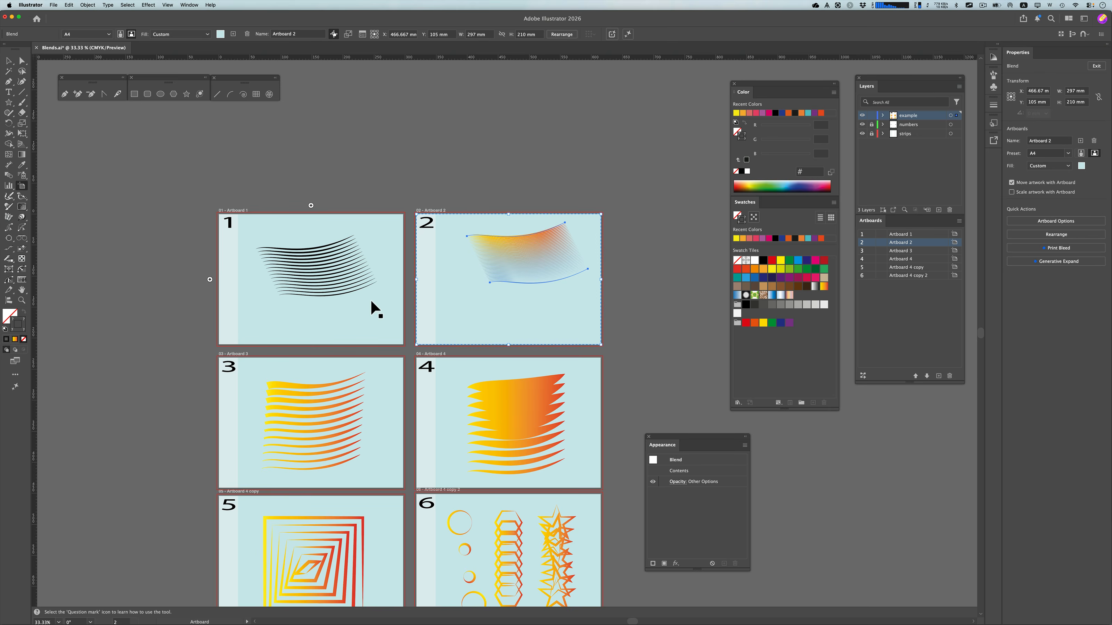
{"action": "left_click", "coordinate": [424, 454]}
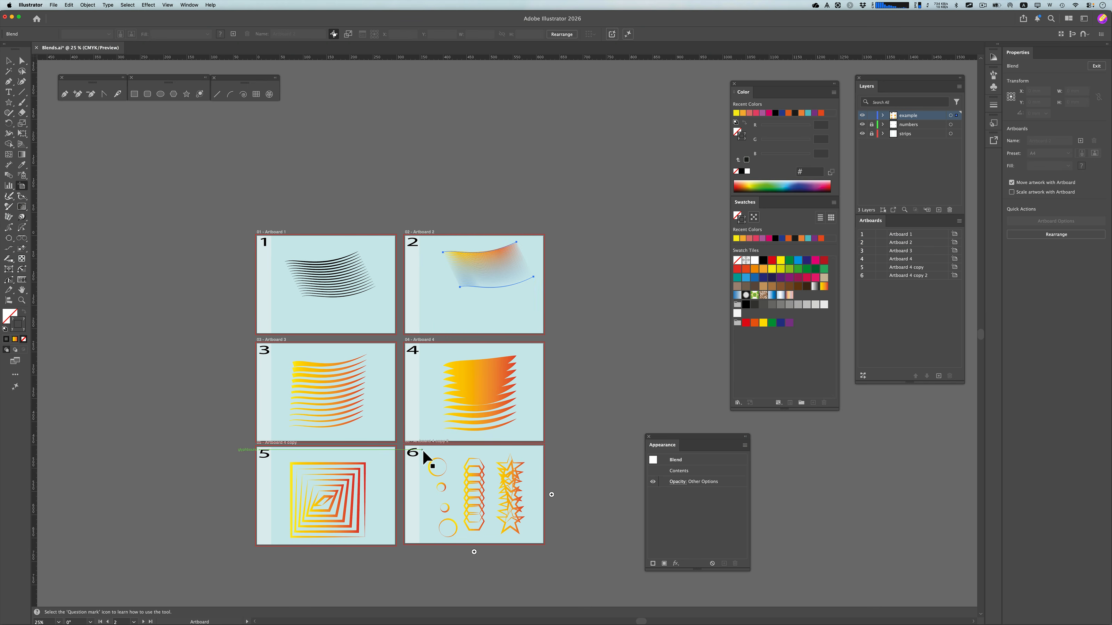
{"action": "left_click_drag", "start_coordinate": [427, 458], "coordinate": [276, 565]}
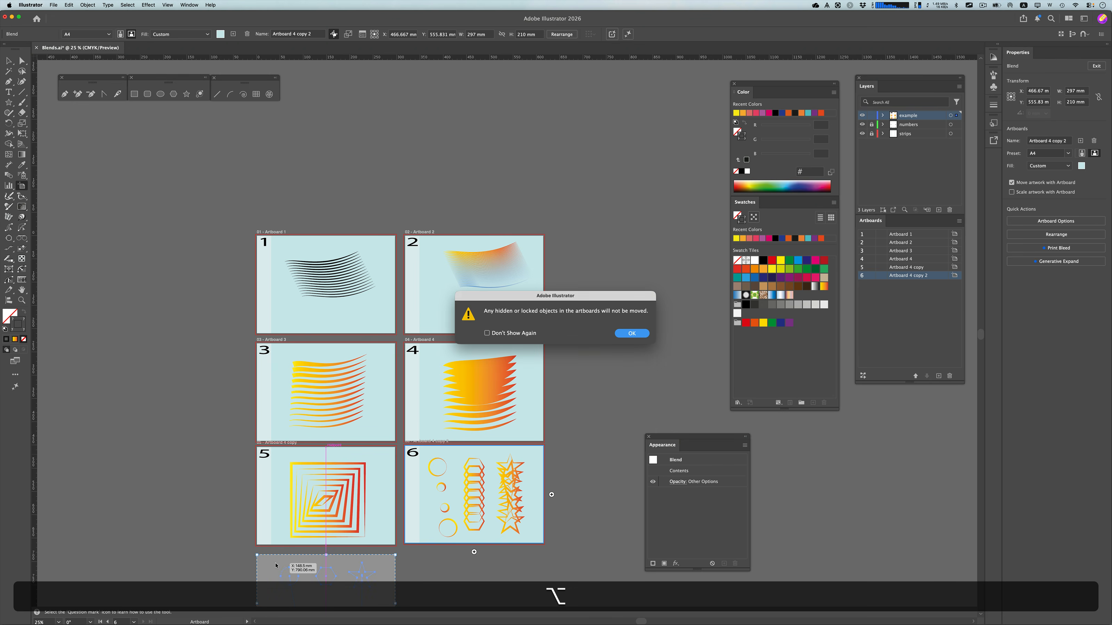
{"action": "left_click", "coordinate": [632, 333]}
- Delete the copied circle, hexagon and star blends from the seventh artboard
{"action": "scroll", "coordinate": [351, 512], "scroll_direction": "down", "scroll_amount": 1}
{"action": "scroll", "coordinate": [326, 569], "scroll_direction": "up", "scroll_amount": 4}
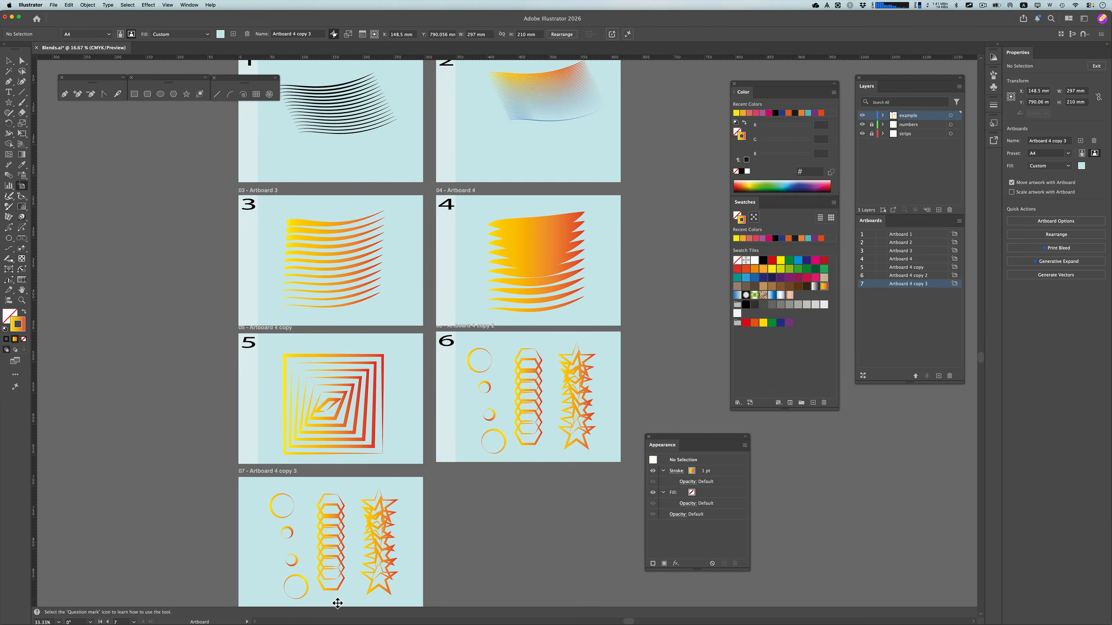
{"action": "scroll", "coordinate": [311, 481], "scroll_direction": "down", "scroll_amount": 4}
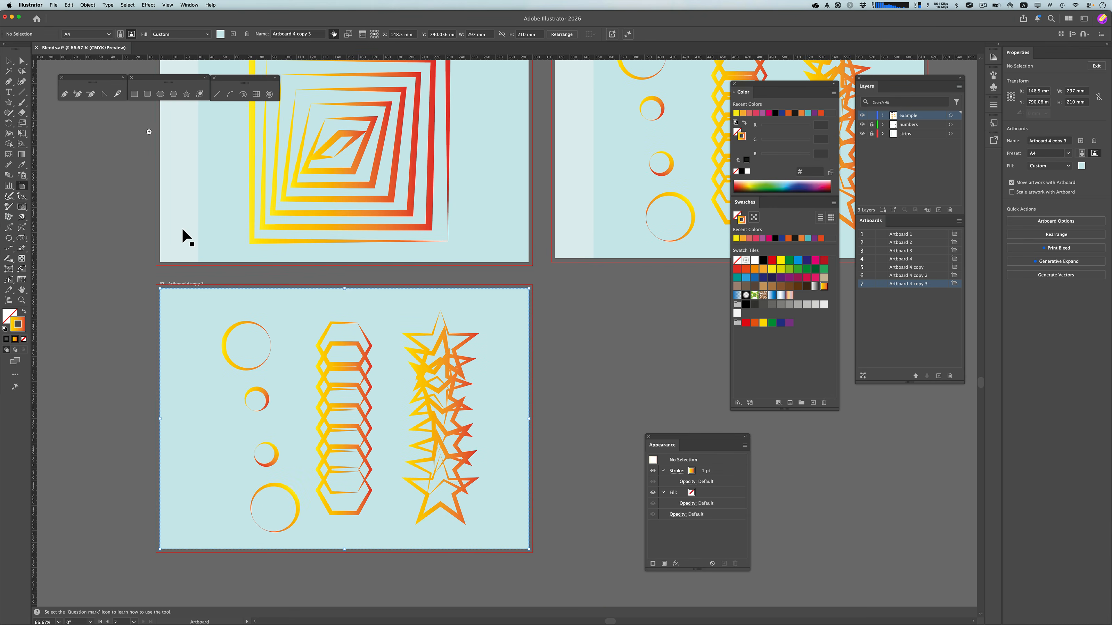
{"action": "left_click", "coordinate": [9, 60]}
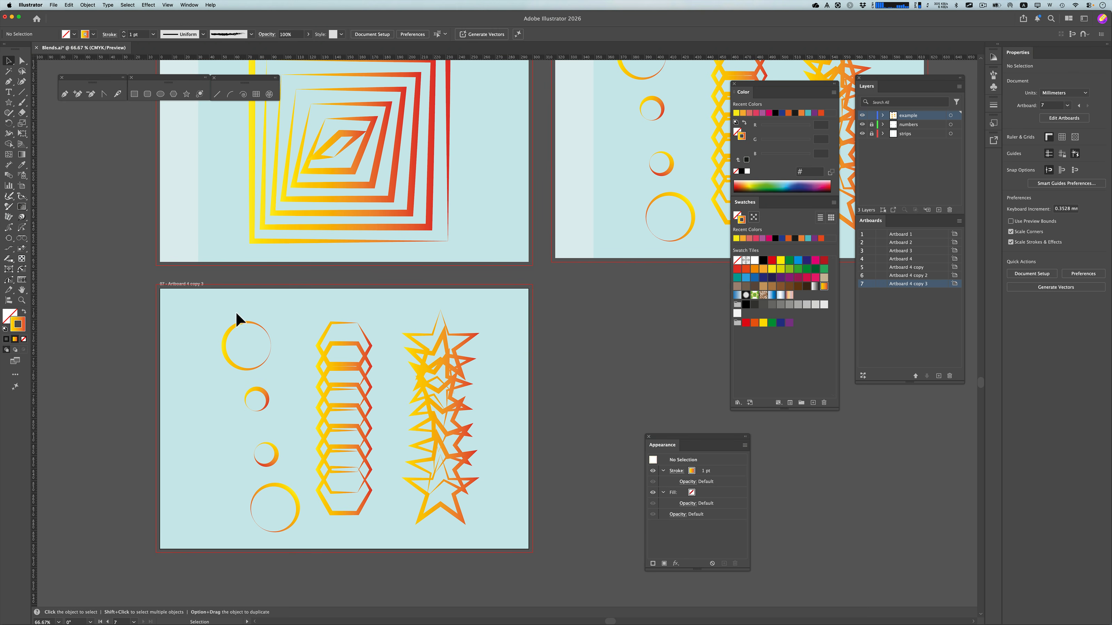
{"action": "left_click_drag", "start_coordinate": [405, 444], "coordinate": [469, 523]}
{"action": "key", "text": "BackSpace"}
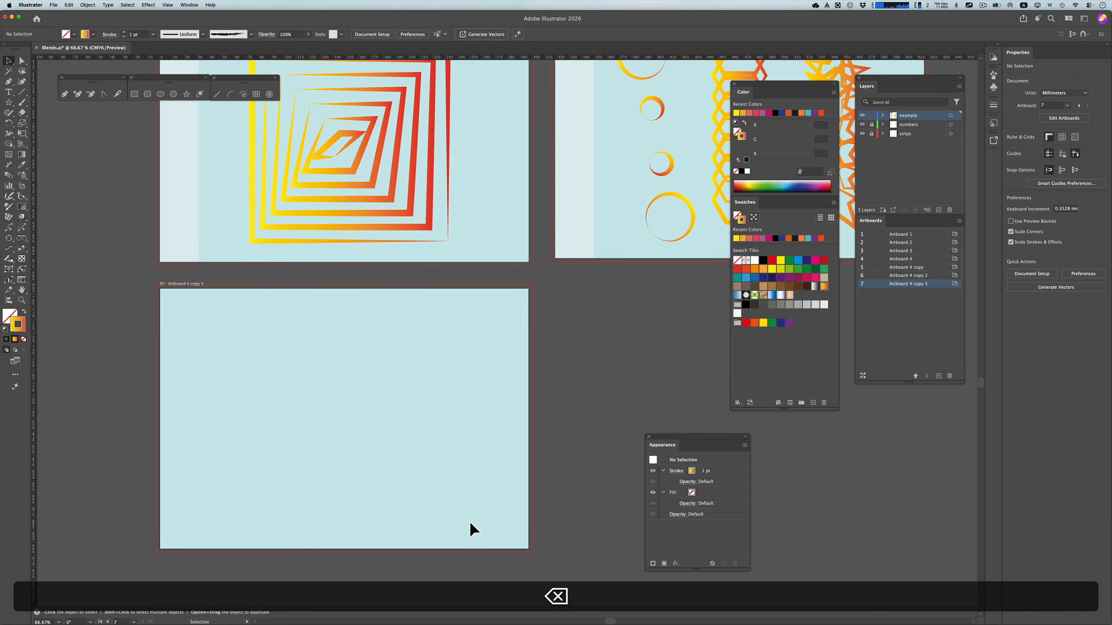
- Draw two separate rising straight lines on artboard 7 with the Pen tool, the upper one about 118 mm long and the other toward the lower right
{"action": "key", "text": "p"}
{"action": "left_click", "coordinate": [246, 361]}
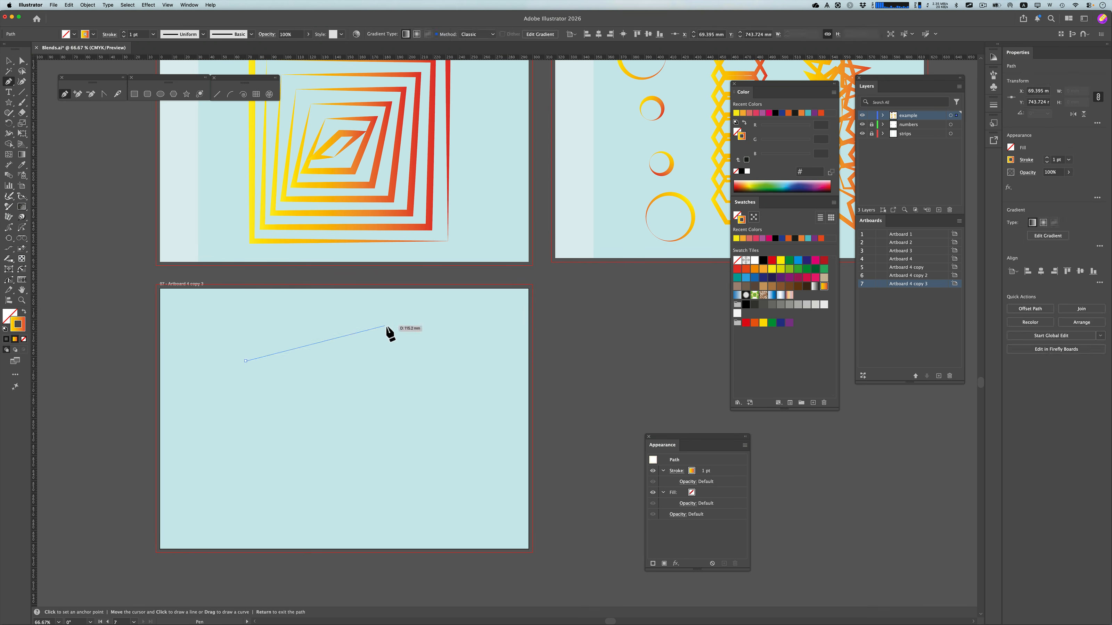
{"action": "left_click", "coordinate": [389, 326]}
{"action": "key", "text": "Return"}
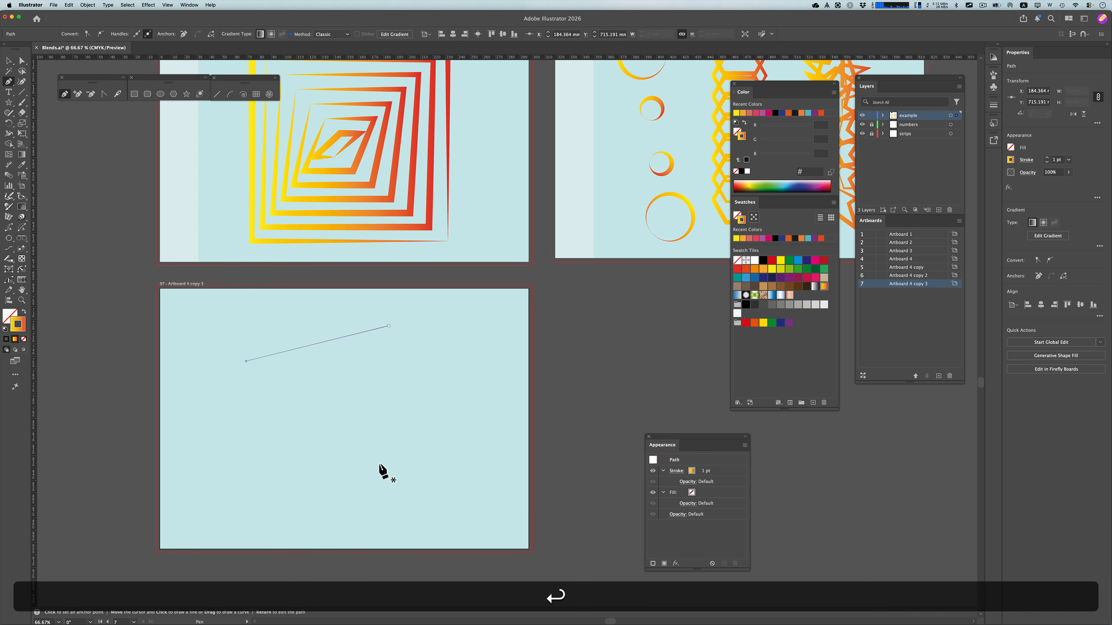
{"action": "left_click", "coordinate": [324, 508]}
{"action": "left_click", "coordinate": [478, 472]}
{"action": "key", "text": "Return"}
- Give both slanted lines a 12 pt stroke and a width profile that tapers at both ends
{"action": "key", "text": "v"}
{"action": "left_click_drag", "start_coordinate": [222, 320], "coordinate": [393, 454]}
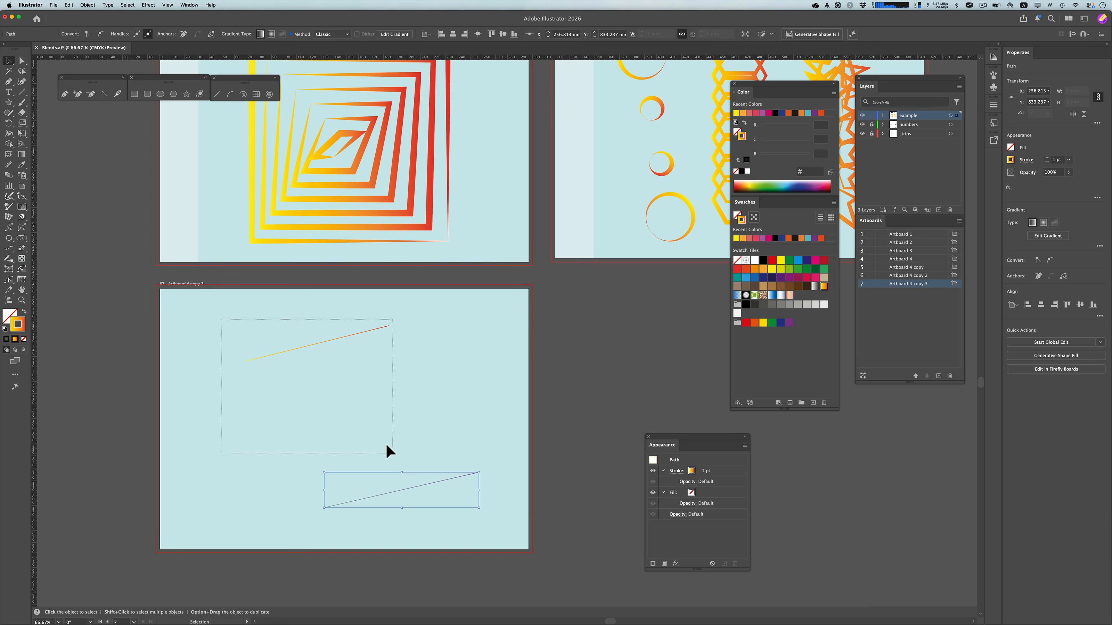
{"action": "left_click_drag", "start_coordinate": [498, 527], "coordinate": [498, 526]}
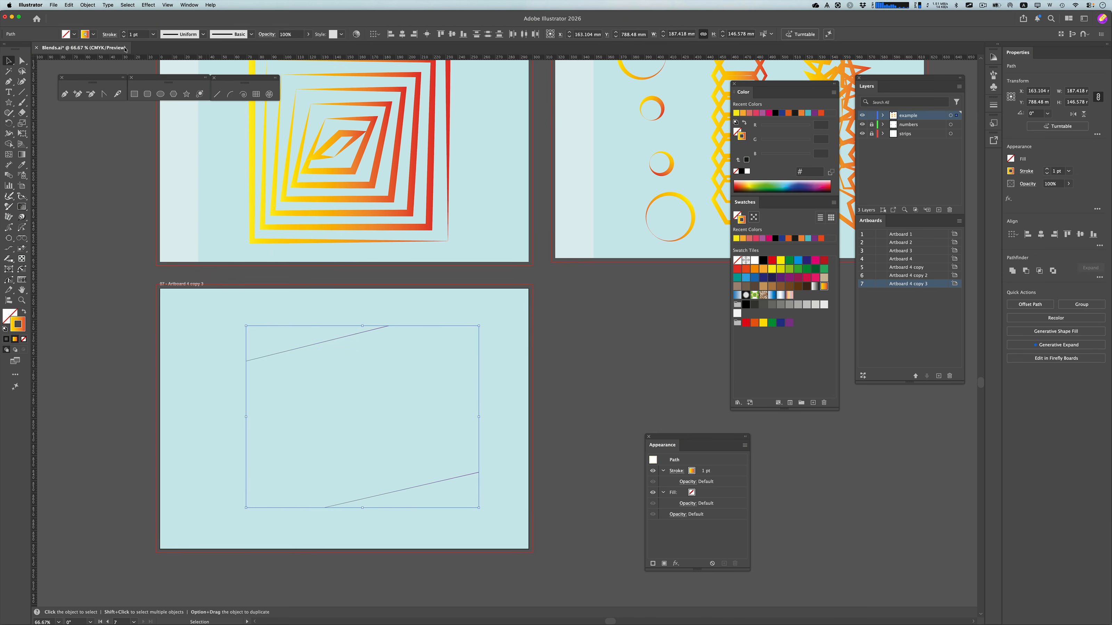
{"action": "left_click", "coordinate": [123, 32]}
{"action": "left_click", "coordinate": [123, 32]}
{"action": "left_click", "coordinate": [123, 32]}
{"action": "left_click", "coordinate": [124, 33]}
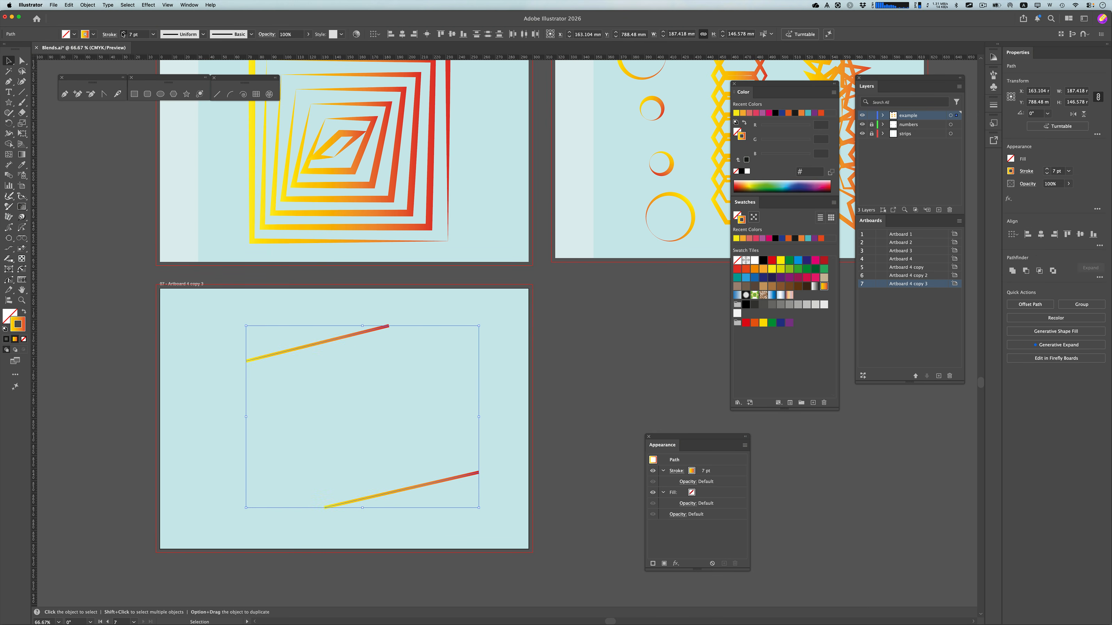
{"action": "left_click", "coordinate": [123, 32]}
{"action": "left_click", "coordinate": [124, 33]}
{"action": "left_click", "coordinate": [123, 32]}
{"action": "left_click", "coordinate": [124, 33]}
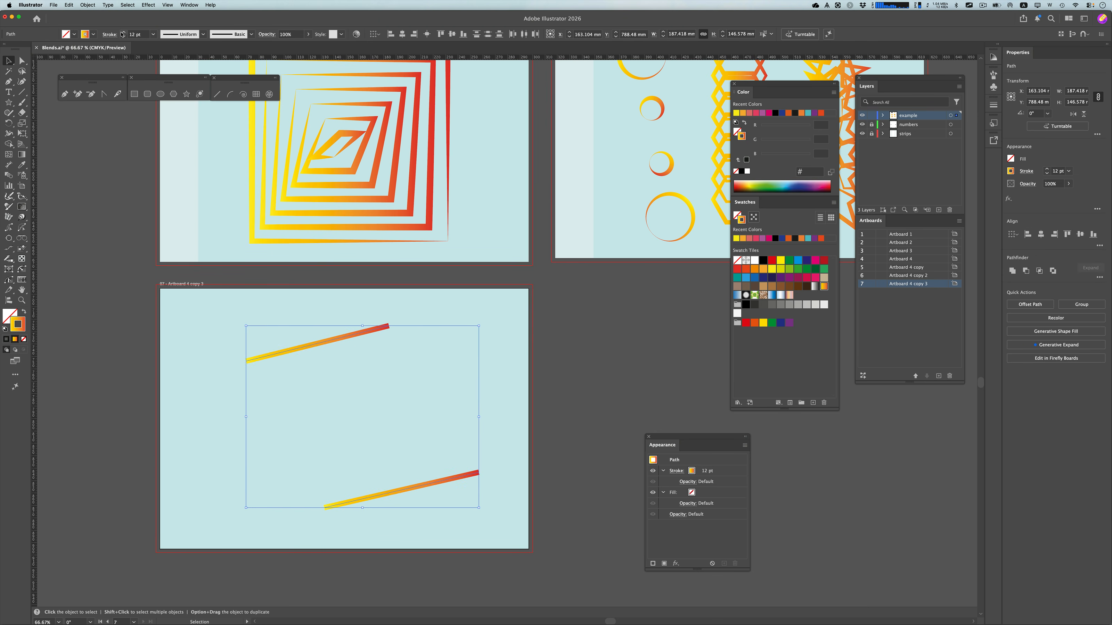
{"action": "left_click", "coordinate": [204, 35]}
{"action": "left_click", "coordinate": [182, 117]}
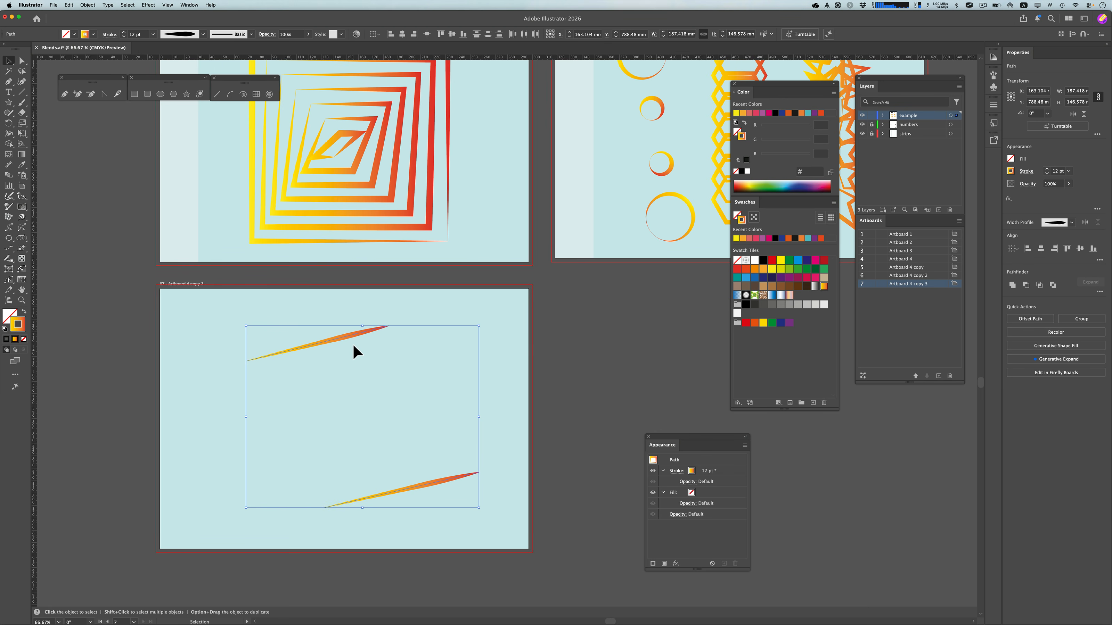
- Fill both lines with purple b163a4 and blend the upper line with the lower one through their left ends
{"action": "left_click", "coordinate": [14, 313]}
{"action": "left_click", "coordinate": [763, 239]}
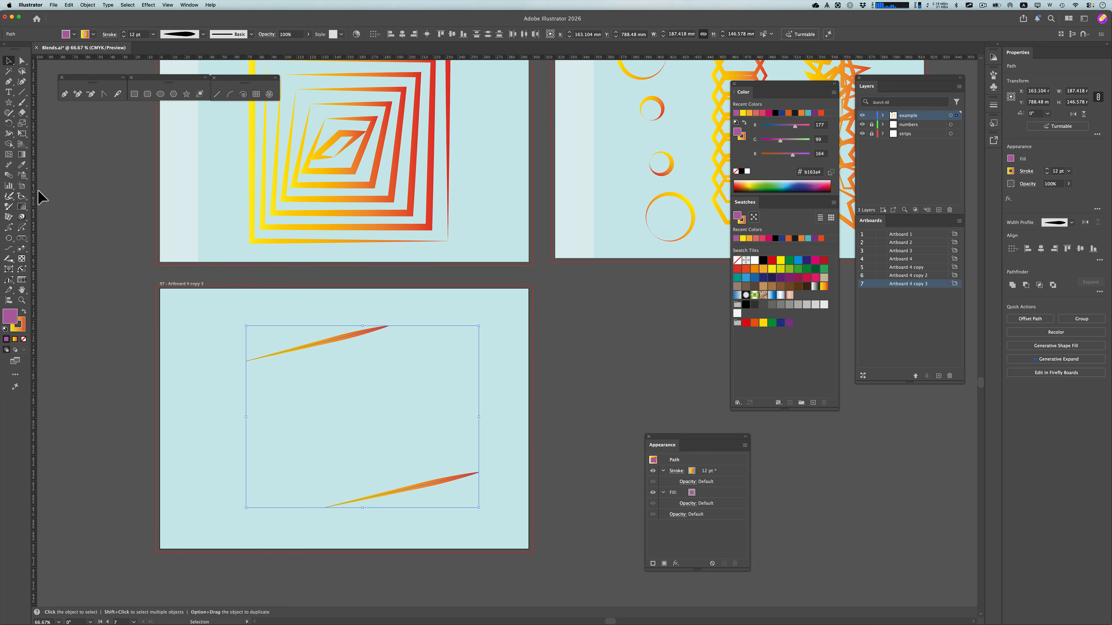
{"action": "left_click", "coordinate": [8, 176]}
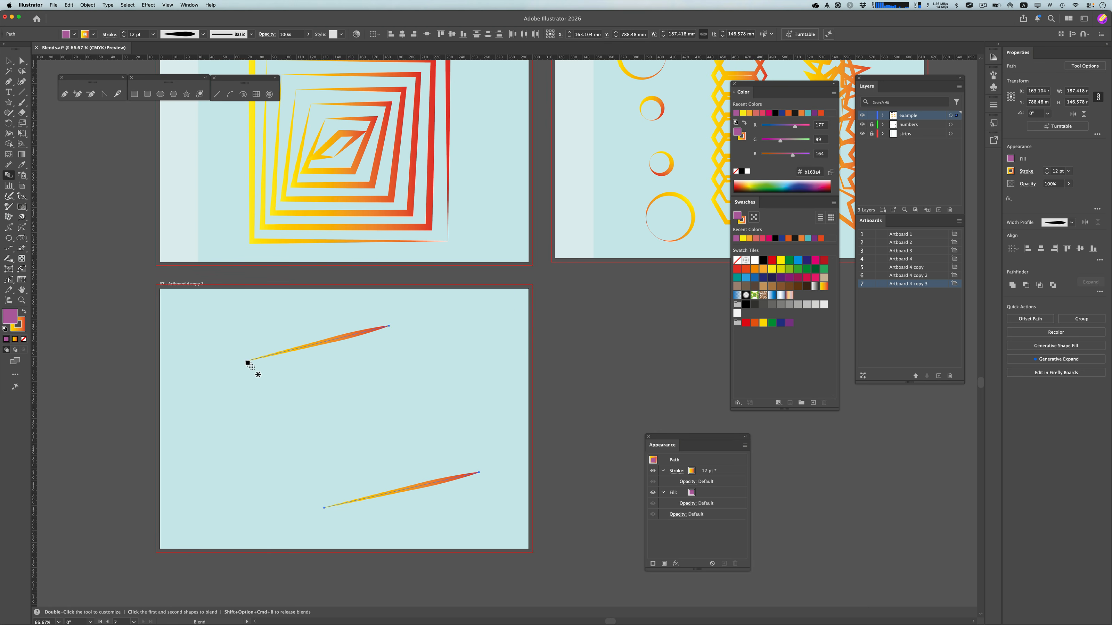
{"action": "left_click", "coordinate": [325, 510]}
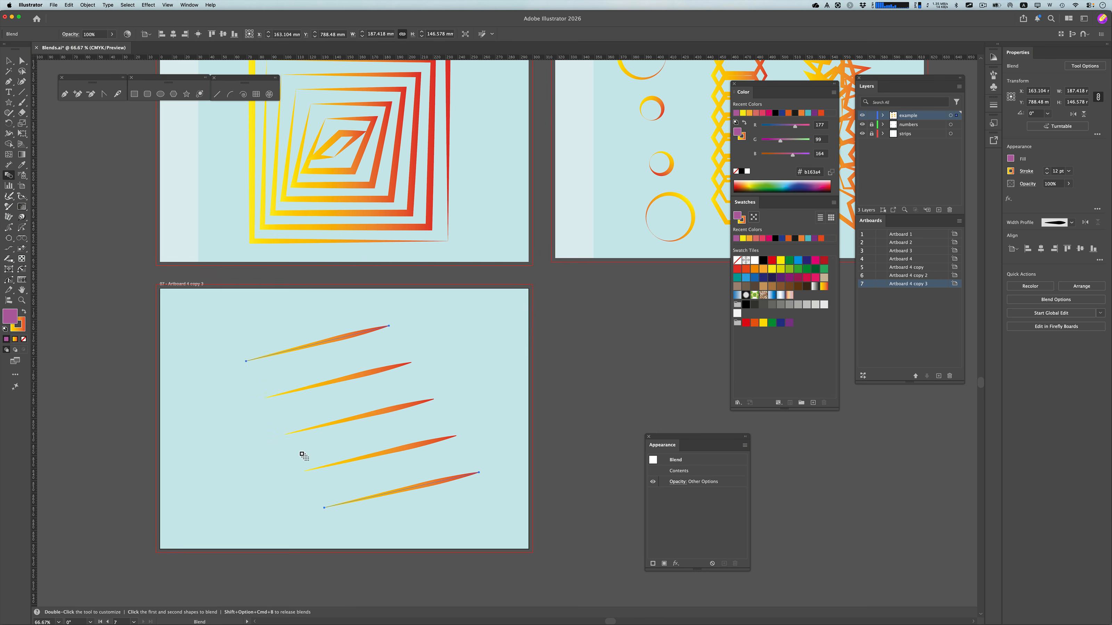
- Add an anchor point near the middle of the upper line inside the blend
{"action": "key", "text": "p"}
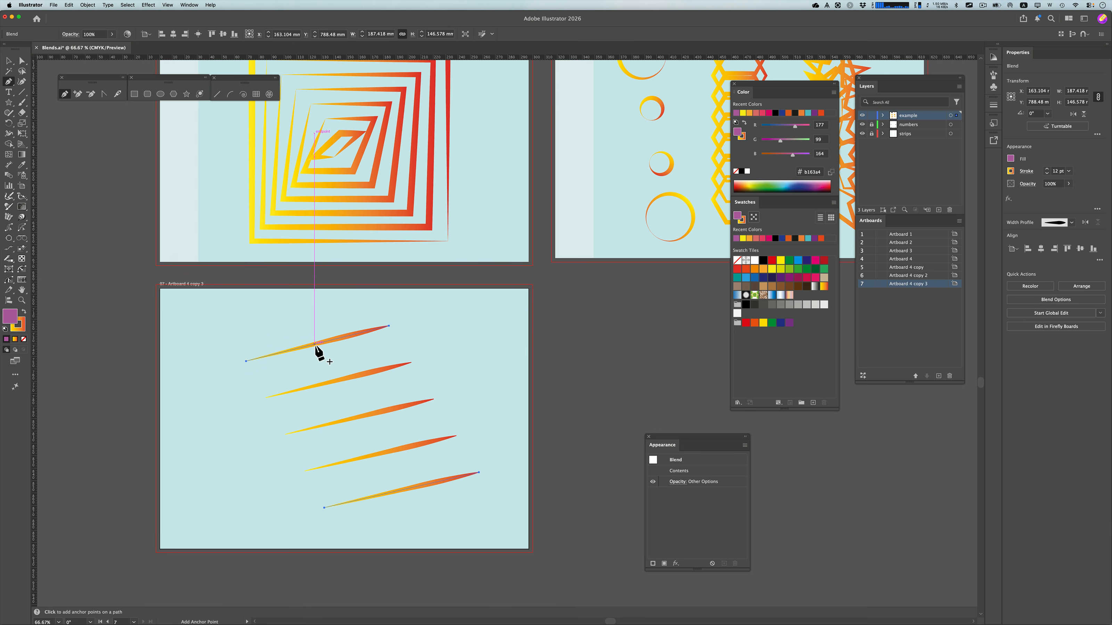
{"action": "key", "text": "a"}
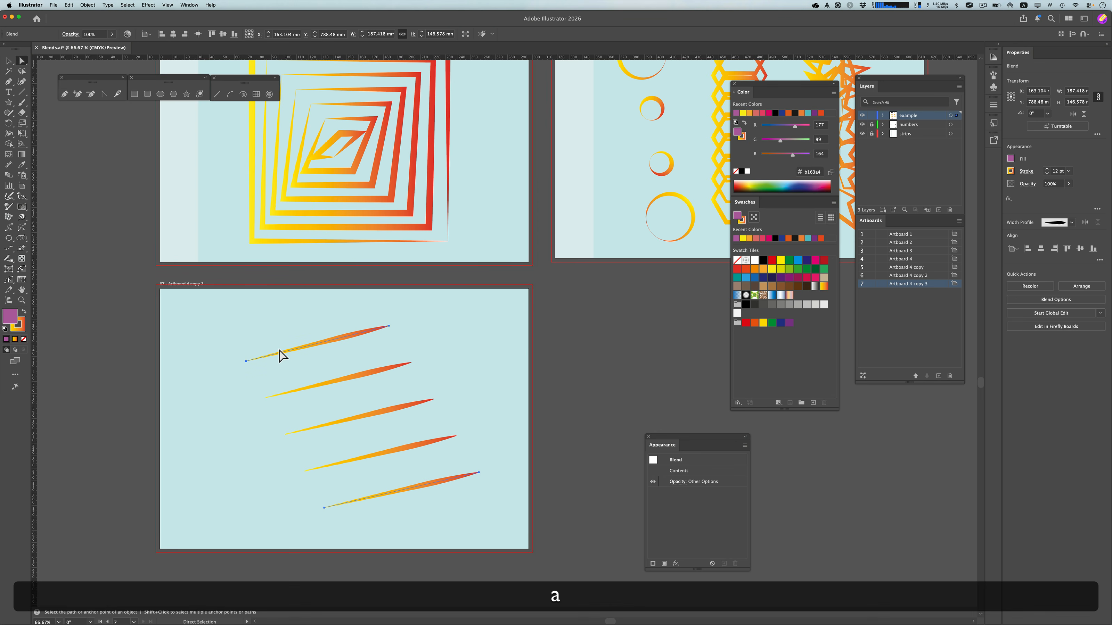
{"action": "left_click_drag", "start_coordinate": [382, 382], "coordinate": [408, 371]}
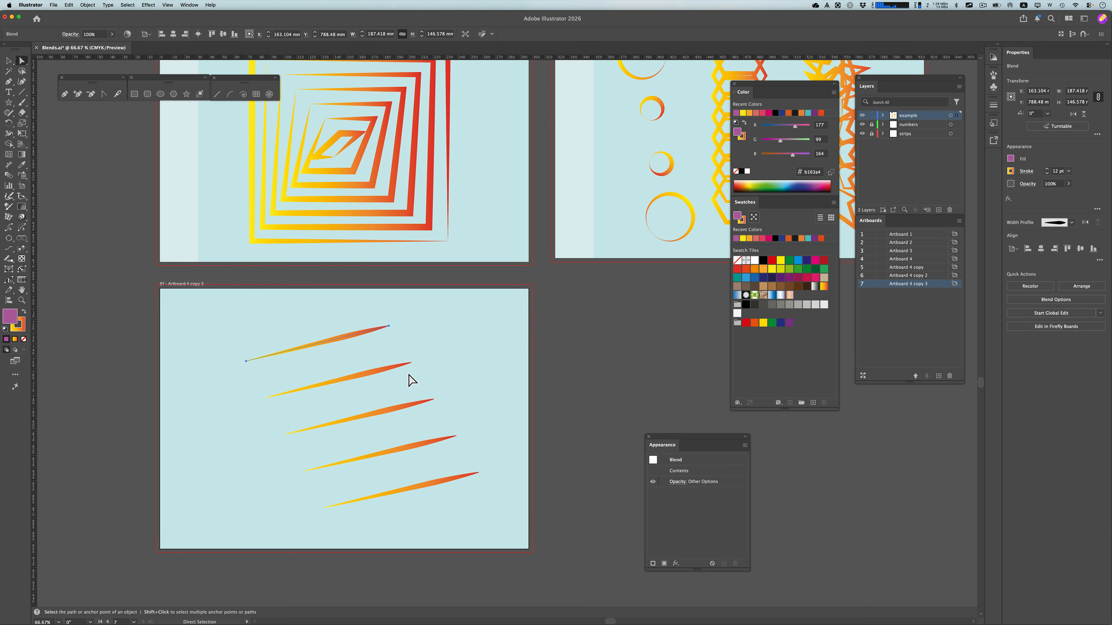
{"action": "key", "text": "p"}
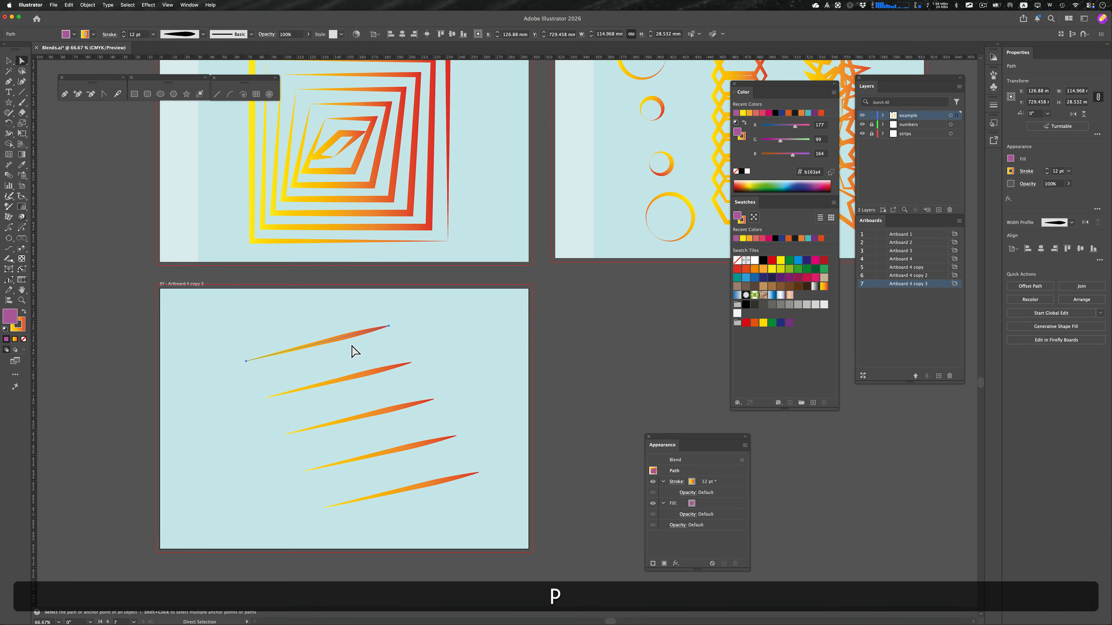
{"action": "left_click", "coordinate": [322, 343]}
{"action": "key", "text": "a"}
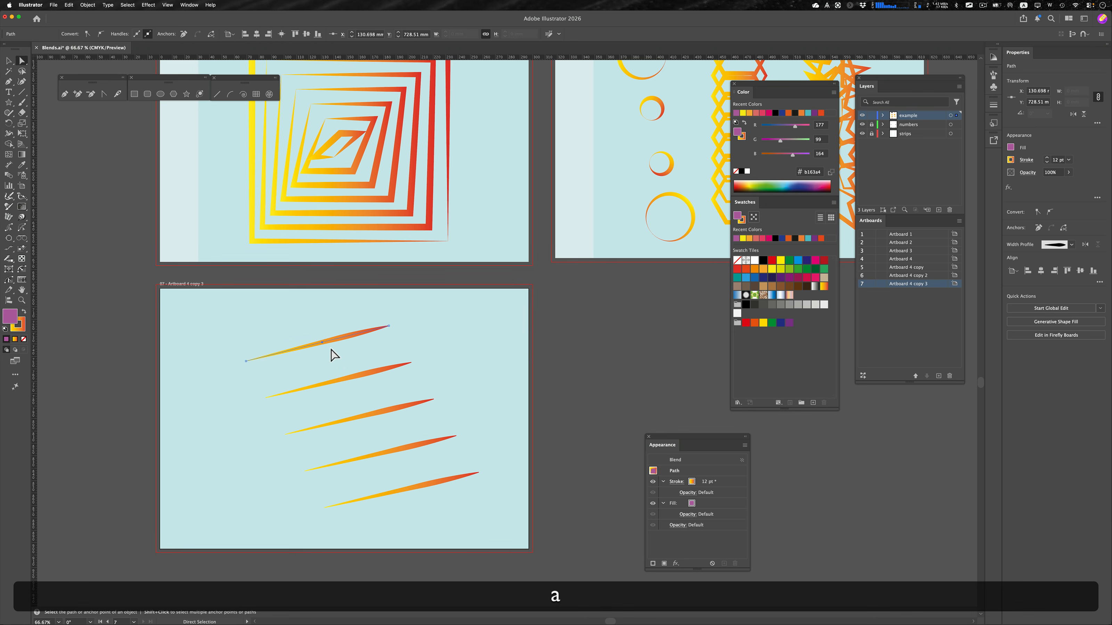
- Raise the upper line's middle anchor into an off-centre peak and move the blend's lower line up about 38 mm
{"action": "left_click_drag", "start_coordinate": [322, 342], "coordinate": [313, 325]}
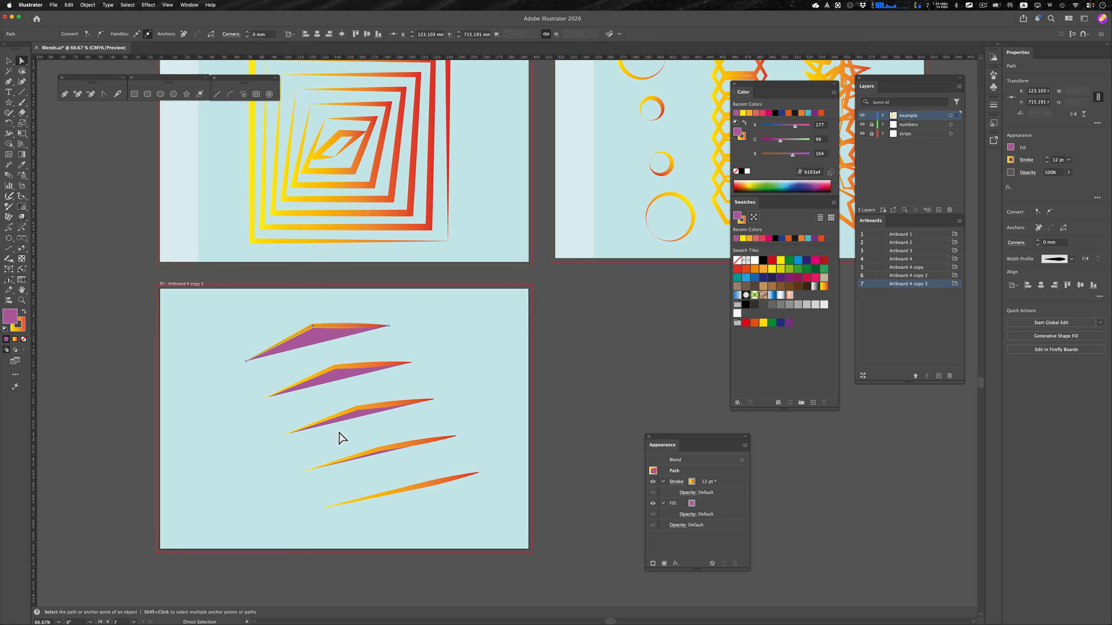
{"action": "left_click", "coordinate": [407, 496]}
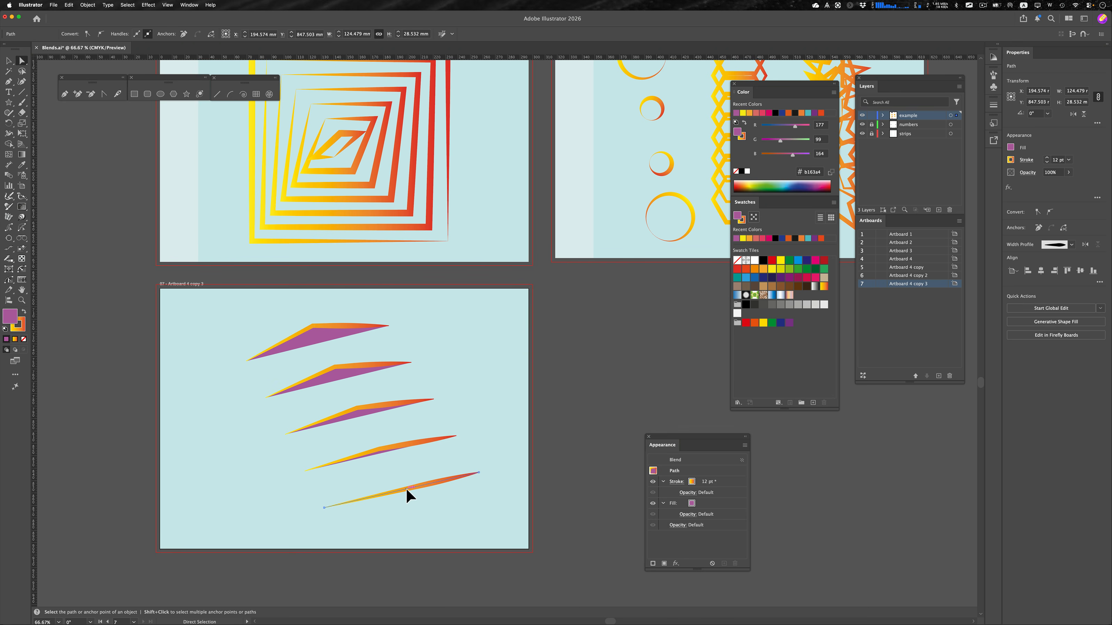
{"action": "left_click_drag", "start_coordinate": [406, 489], "coordinate": [404, 442]}
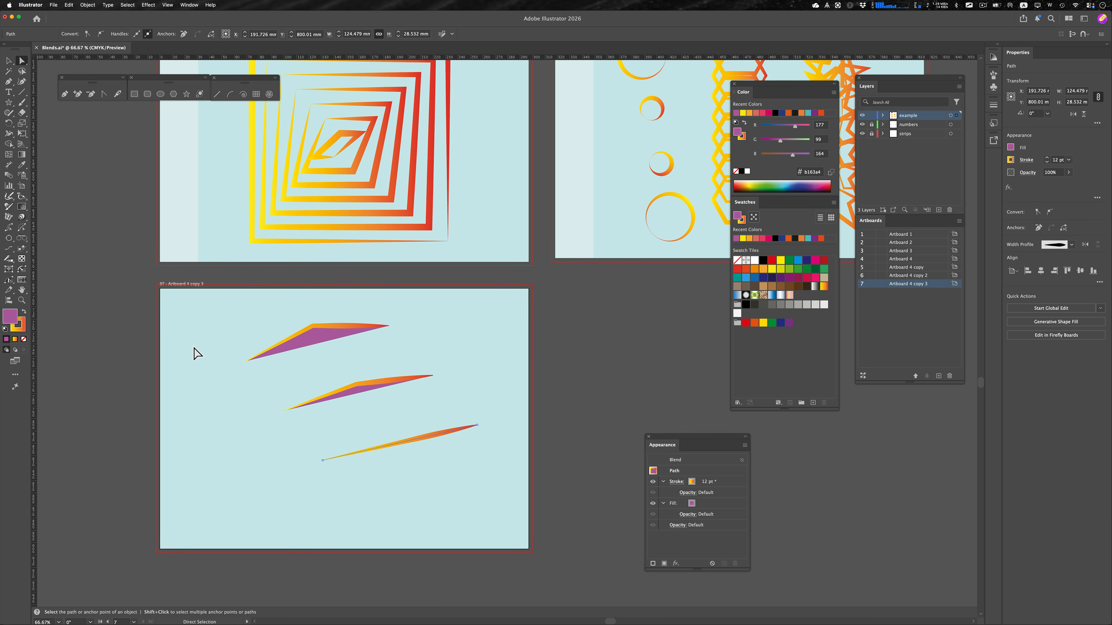
- Set the purple line blend's spacing to Specified Steps with 5 steps
{"action": "double_click", "coordinate": [8, 174]}
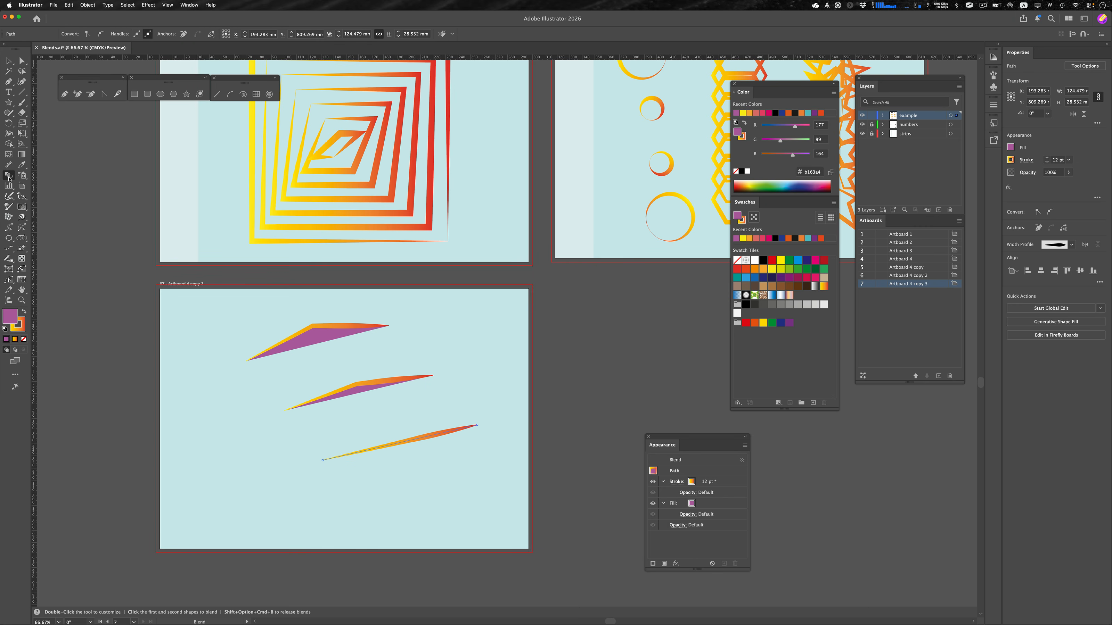
{"action": "left_click", "coordinate": [482, 473]}
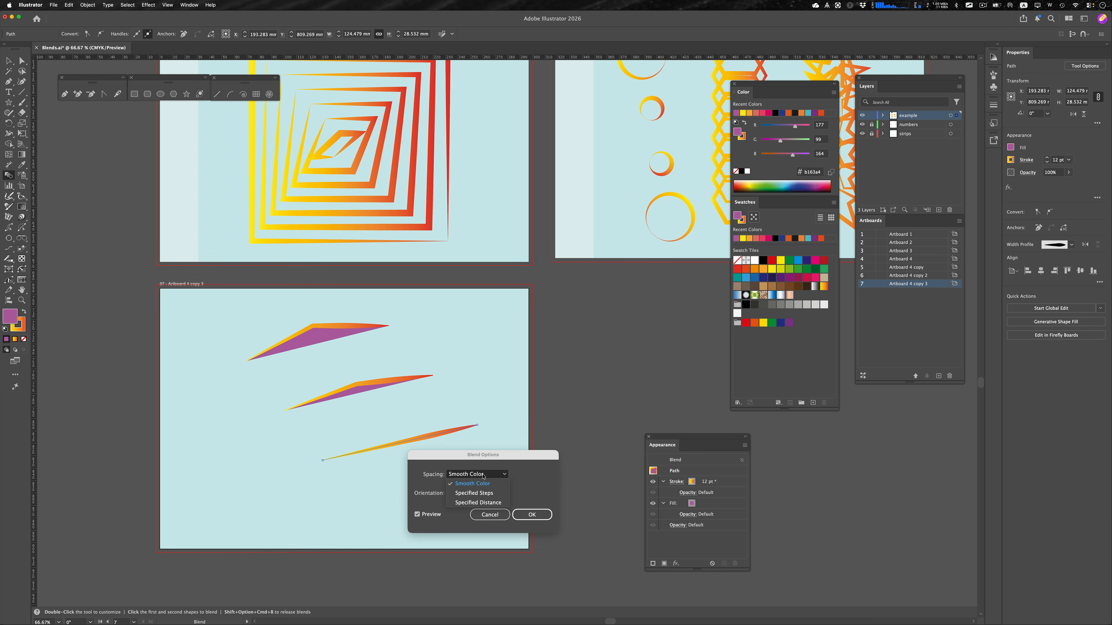
{"action": "left_click", "coordinate": [486, 493]}
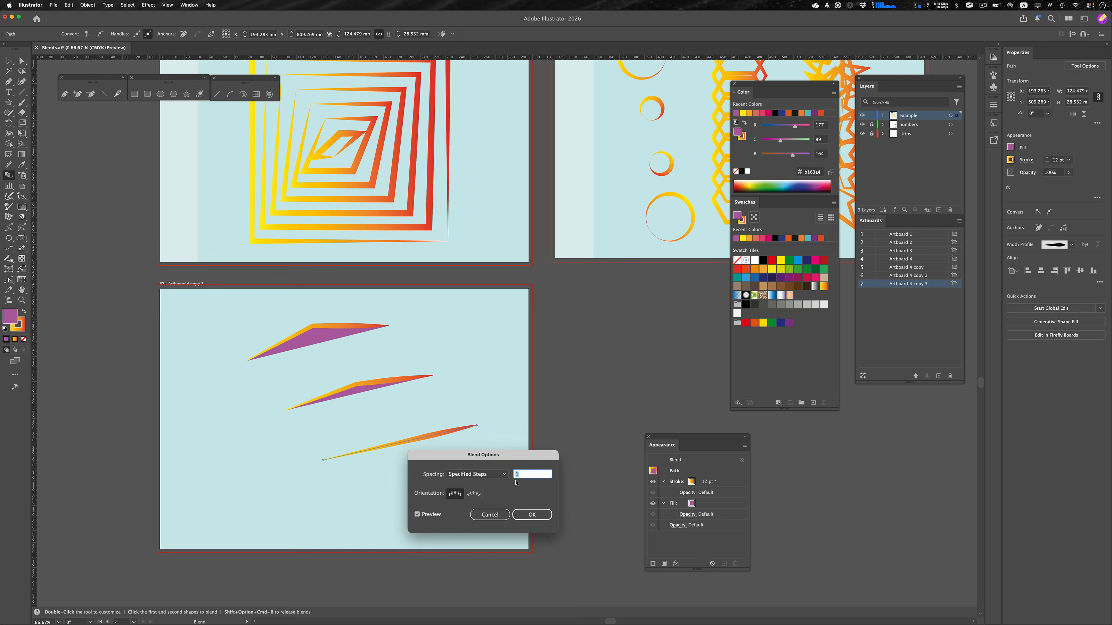
{"action": "key", "text": "Up"}
{"action": "key", "text": "Up"}
{"action": "key", "text": "Up"}
{"action": "key", "text": "Up"}
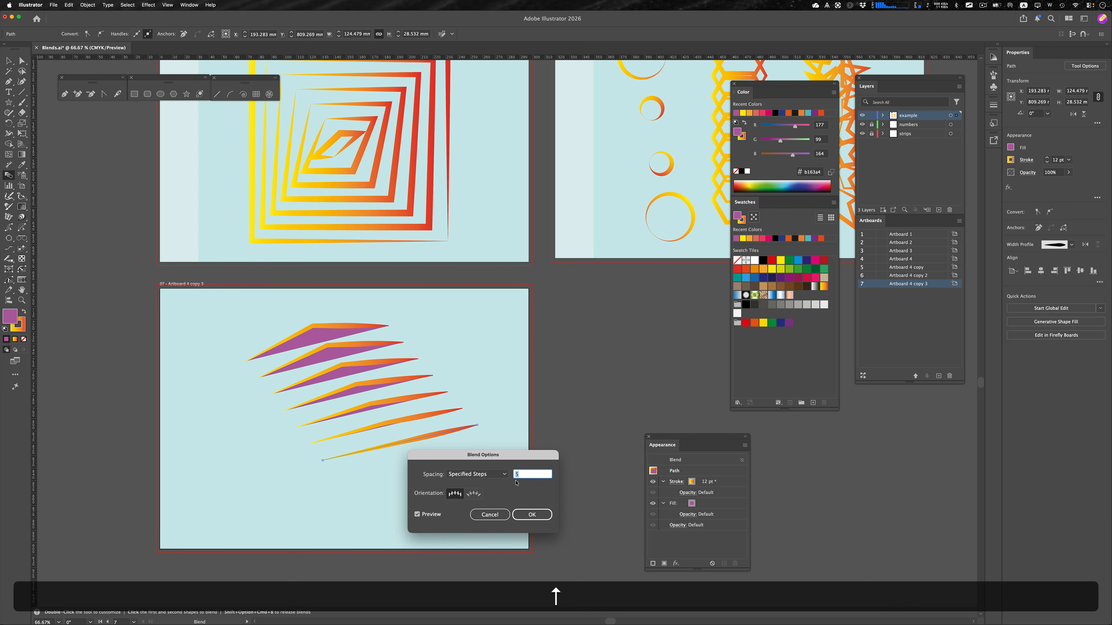
{"action": "left_click", "coordinate": [520, 515]}
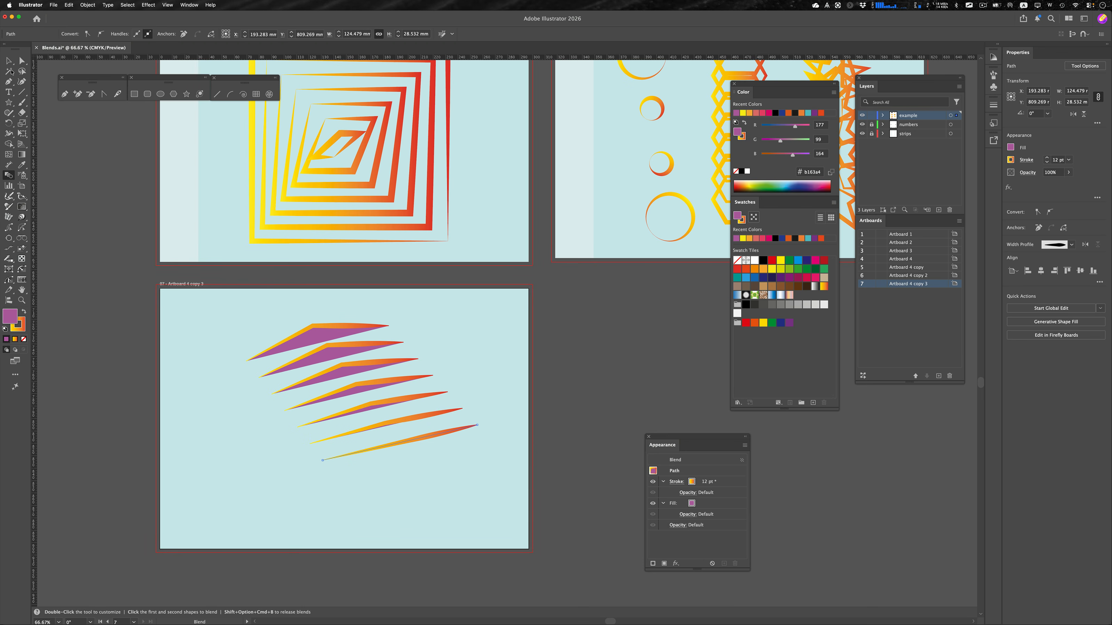
- Shift the purple blend slightly up and right, and place an overlapping duplicate of it toward the lower left
{"action": "left_click", "coordinate": [9, 60]}
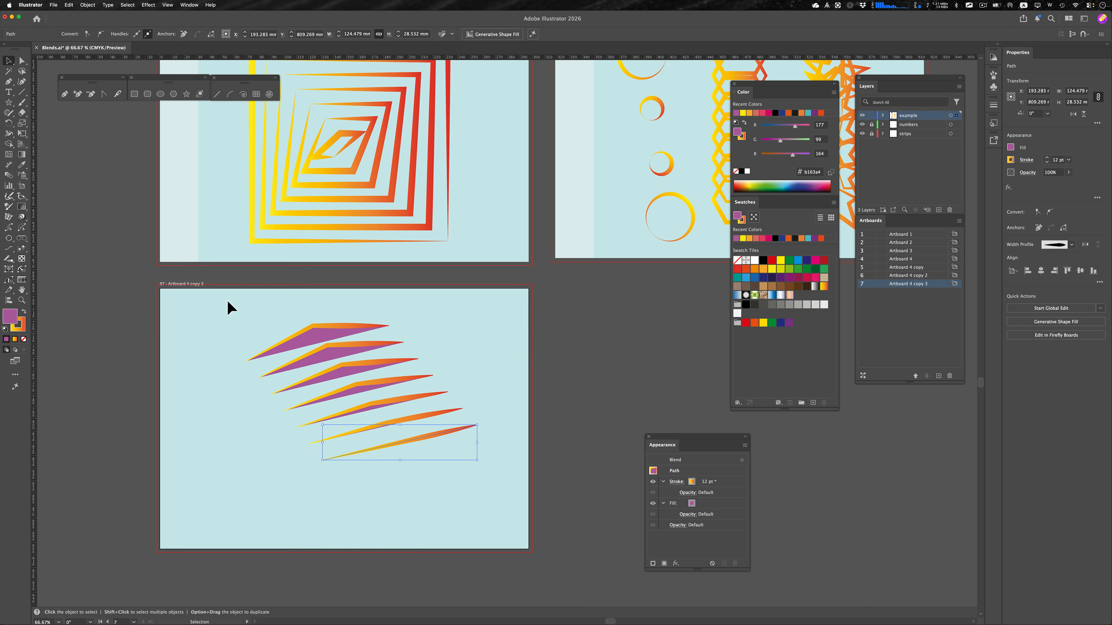
{"action": "left_click", "coordinate": [453, 433]}
{"action": "left_click_drag", "start_coordinate": [449, 429], "coordinate": [385, 445]}
{"action": "key", "text": "alt"}
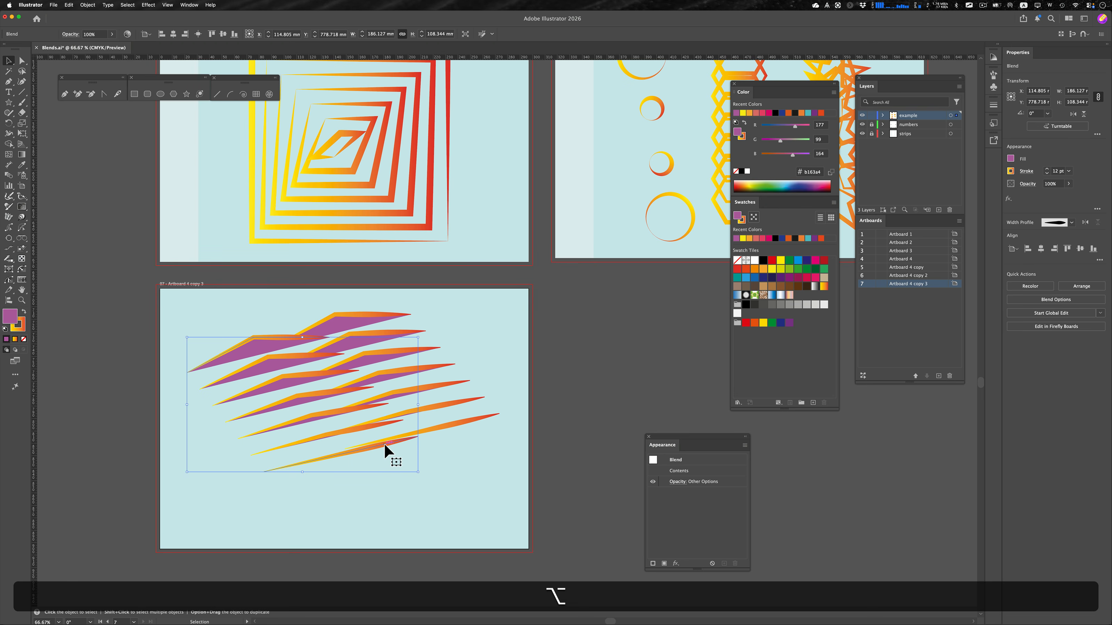
{"action": "left_click", "coordinate": [401, 525]}
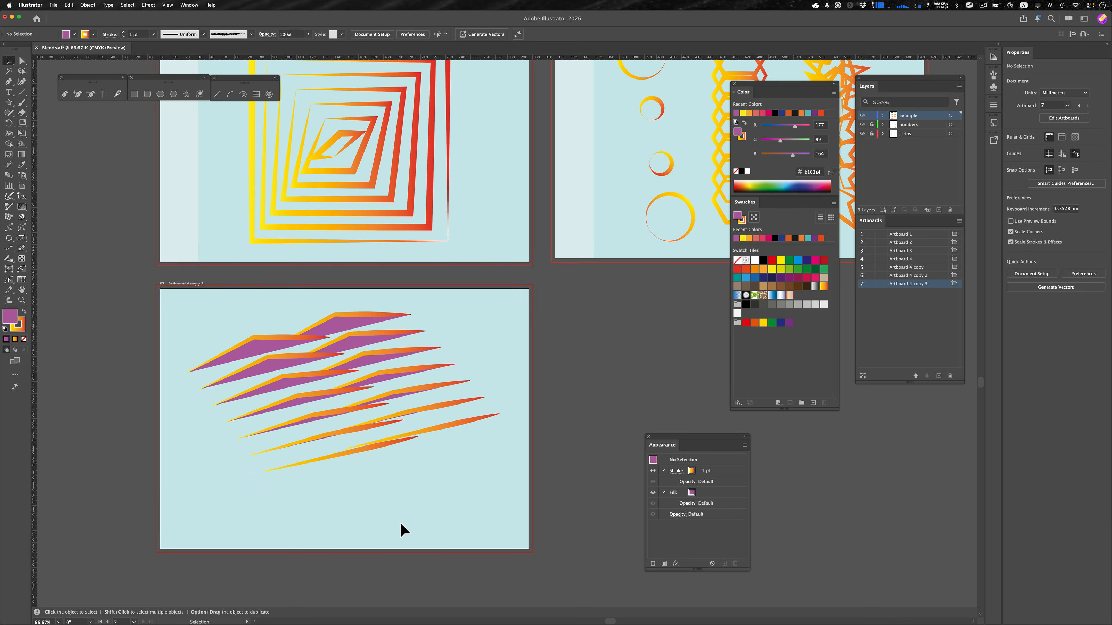
- Draw a wavy open path about 332 mm wide with the Pen tool, across artboard 7 beneath the purple blends and past its right edge
{"action": "key", "text": "p"}
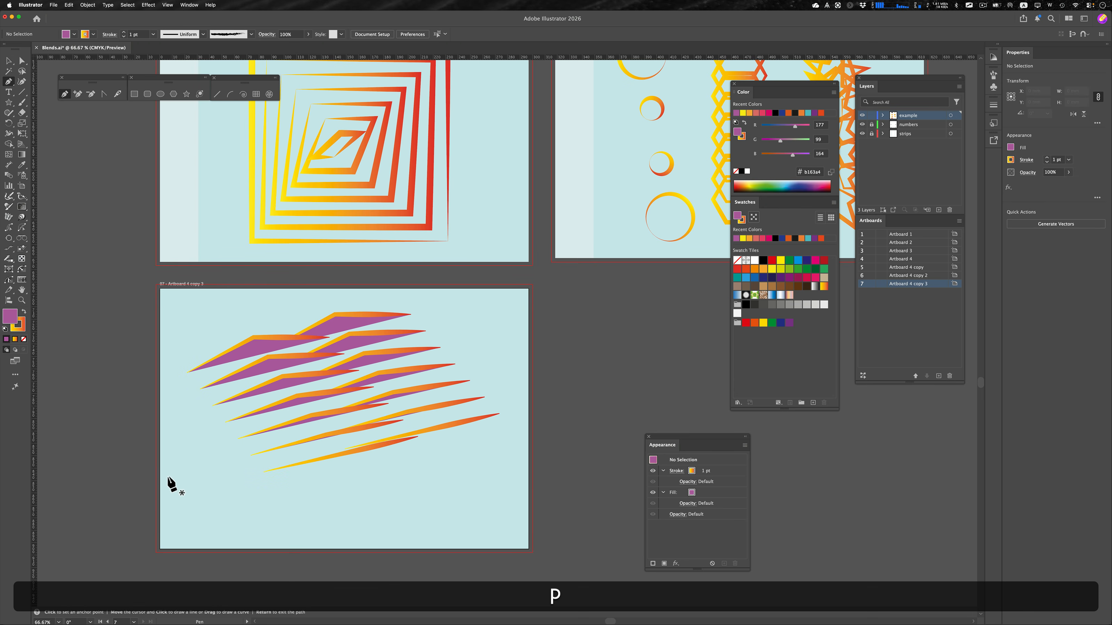
{"action": "left_click_drag", "start_coordinate": [168, 476], "coordinate": [210, 464]}
{"action": "left_click_drag", "start_coordinate": [351, 476], "coordinate": [400, 488]}
{"action": "left_click_drag", "start_coordinate": [529, 465], "coordinate": [598, 489]}
{"action": "key", "text": "v"}
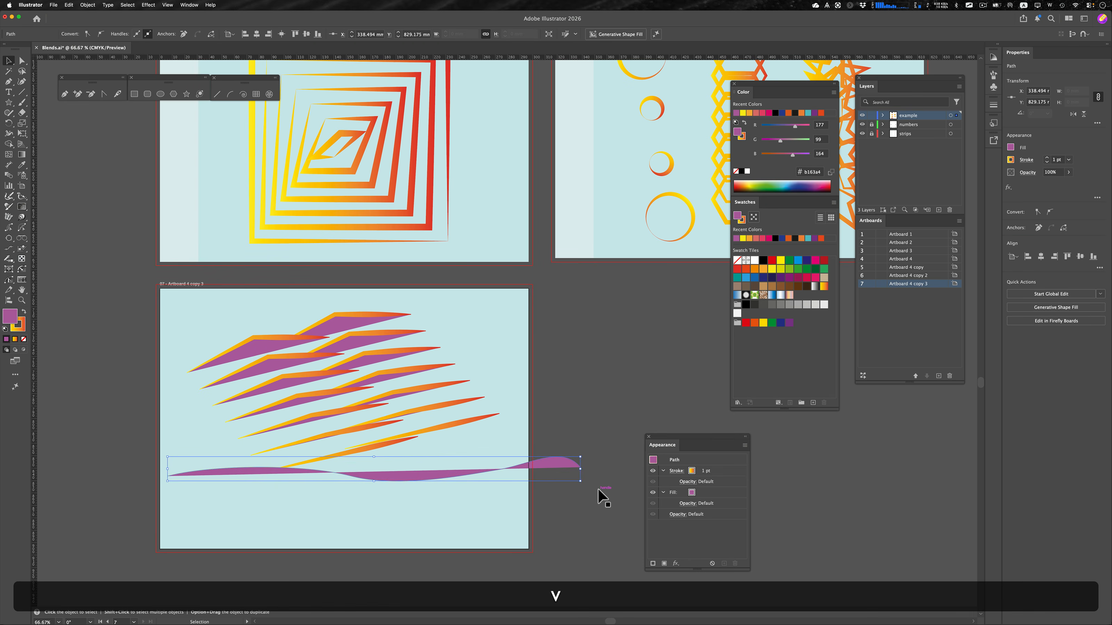
{"action": "left_click", "coordinate": [574, 525]}
{"action": "key", "text": "v"}
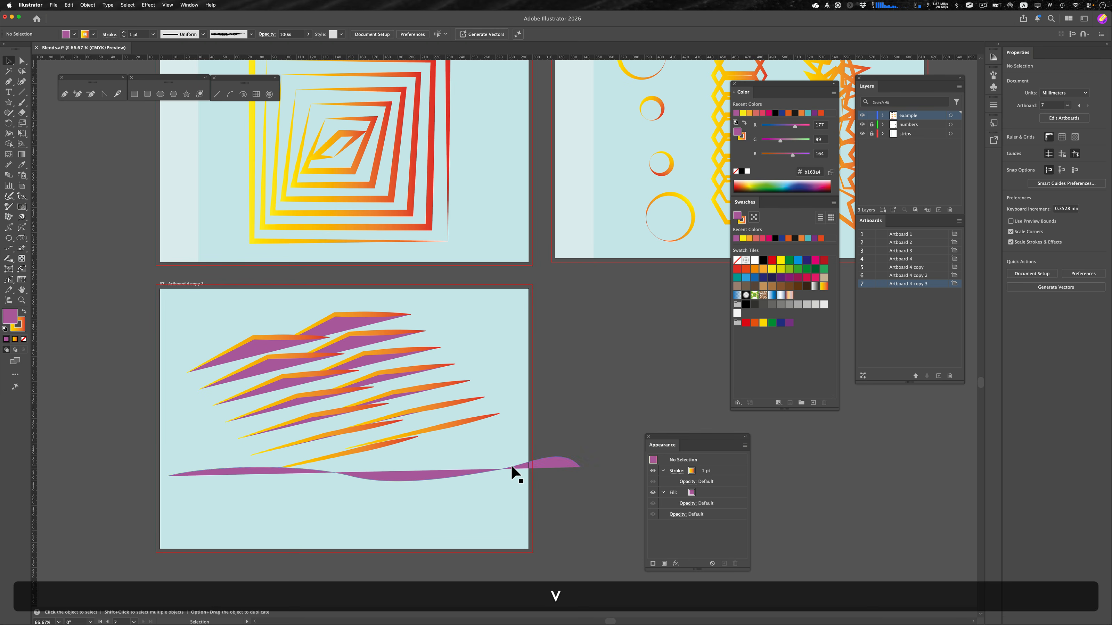
- Give the wavy path a 7 pt stroke and a width profile that tapers at both ends
{"action": "left_click", "coordinate": [513, 472]}
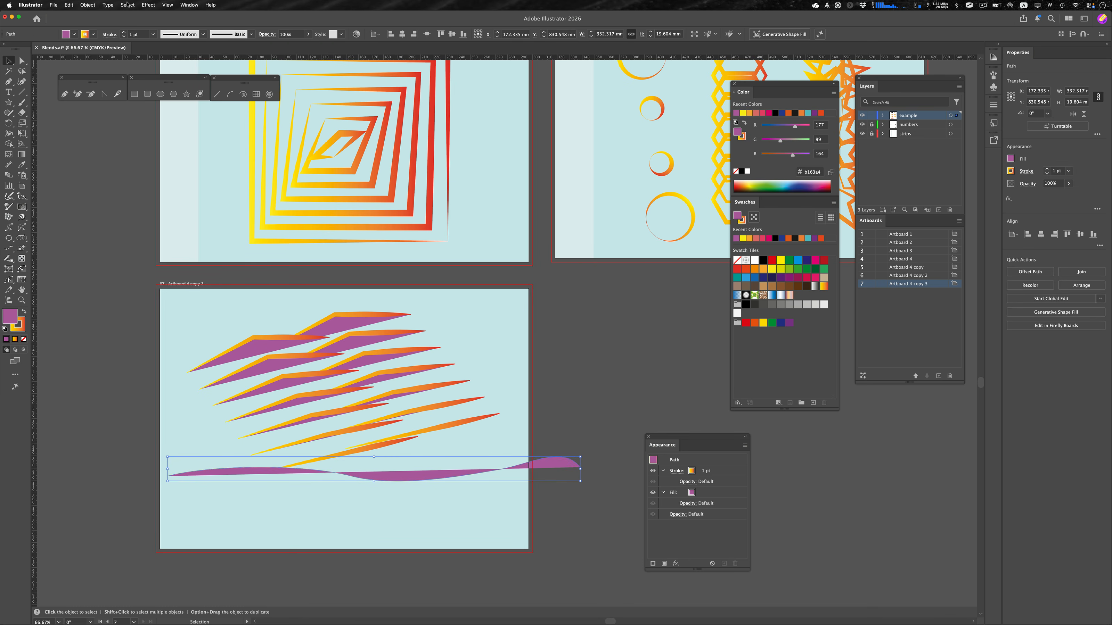
{"action": "left_click", "coordinate": [124, 32]}
{"action": "left_click", "coordinate": [124, 32]}
{"action": "left_click", "coordinate": [124, 33]}
{"action": "left_click", "coordinate": [124, 32]}
{"action": "left_click", "coordinate": [124, 32]}
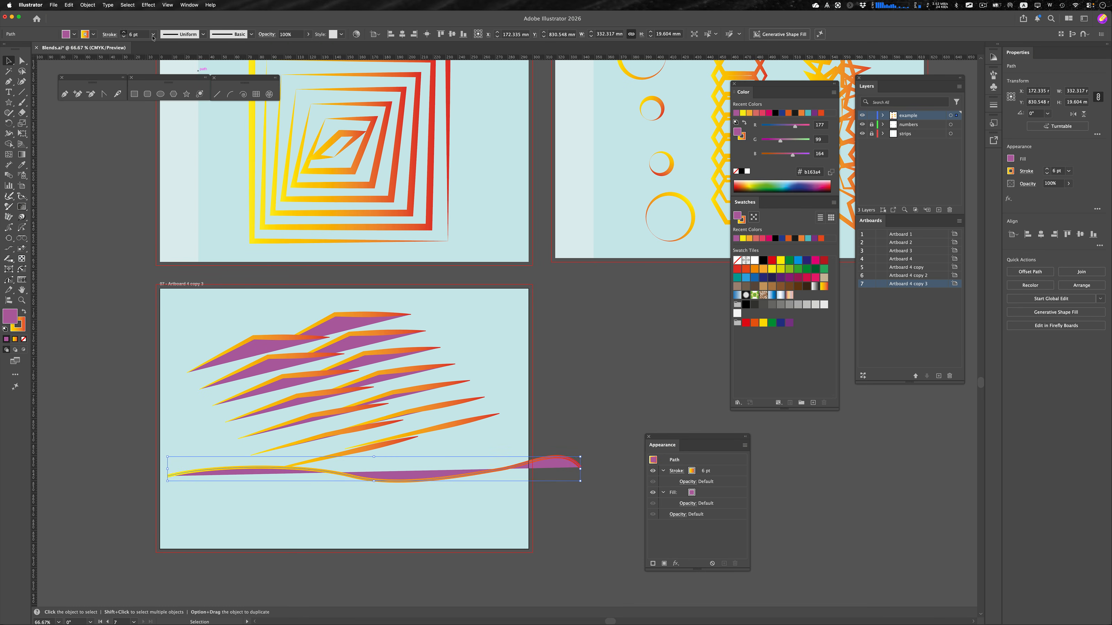
{"action": "left_click", "coordinate": [204, 38]}
{"action": "left_click", "coordinate": [189, 70]}
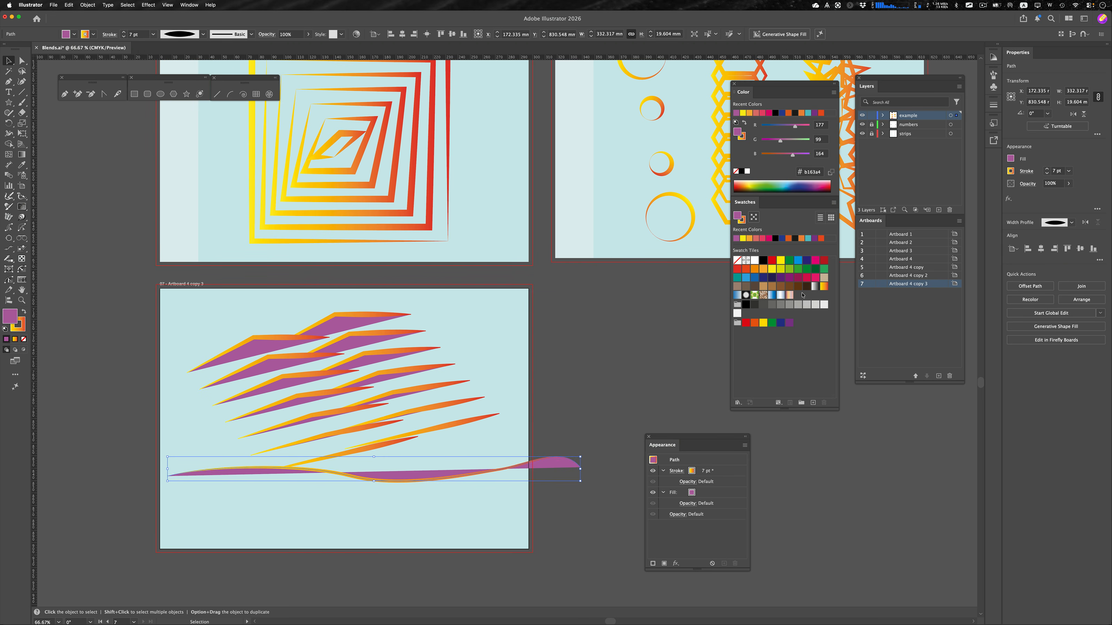
- Fill the wavy path with green 009640 and colour its stroke lighter green 3aaa35
{"action": "left_click", "coordinate": [790, 262]}
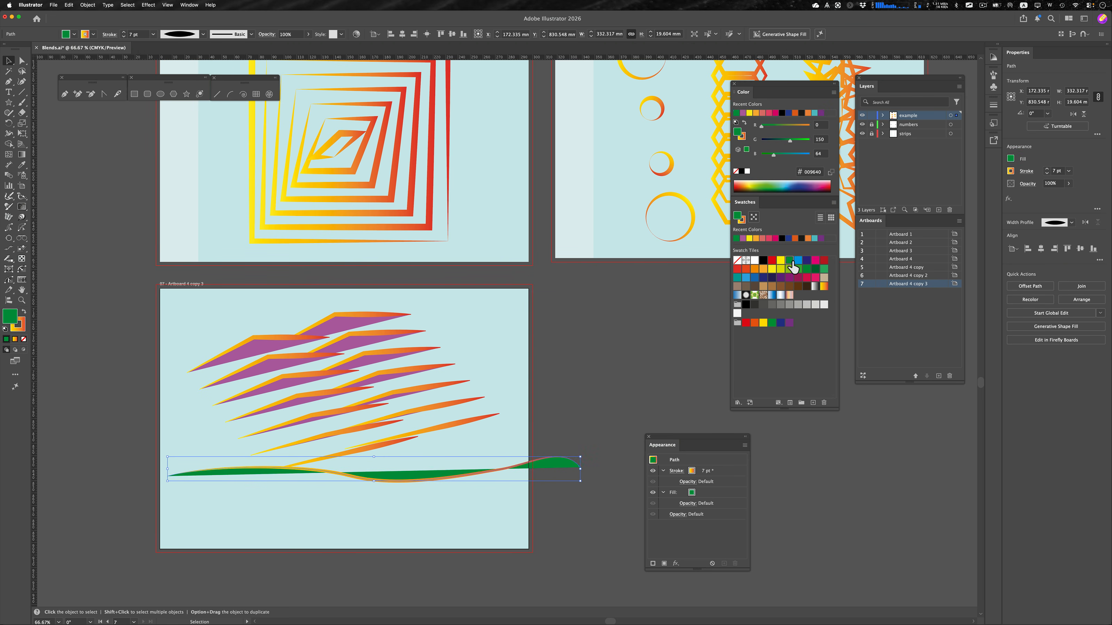
{"action": "key", "text": "x"}
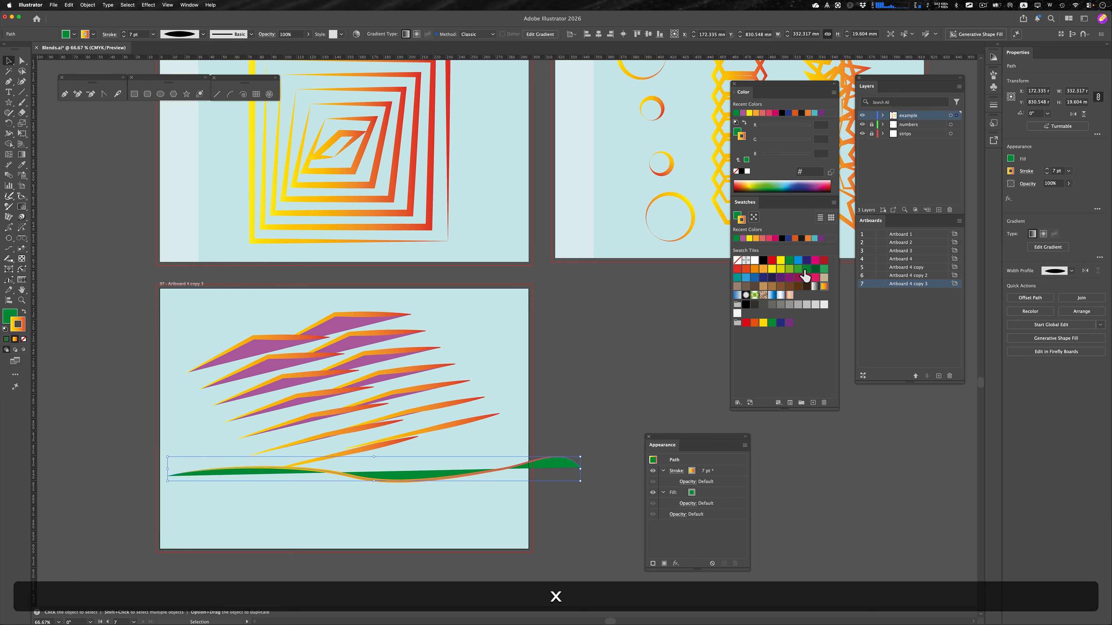
{"action": "left_click", "coordinate": [798, 269]}
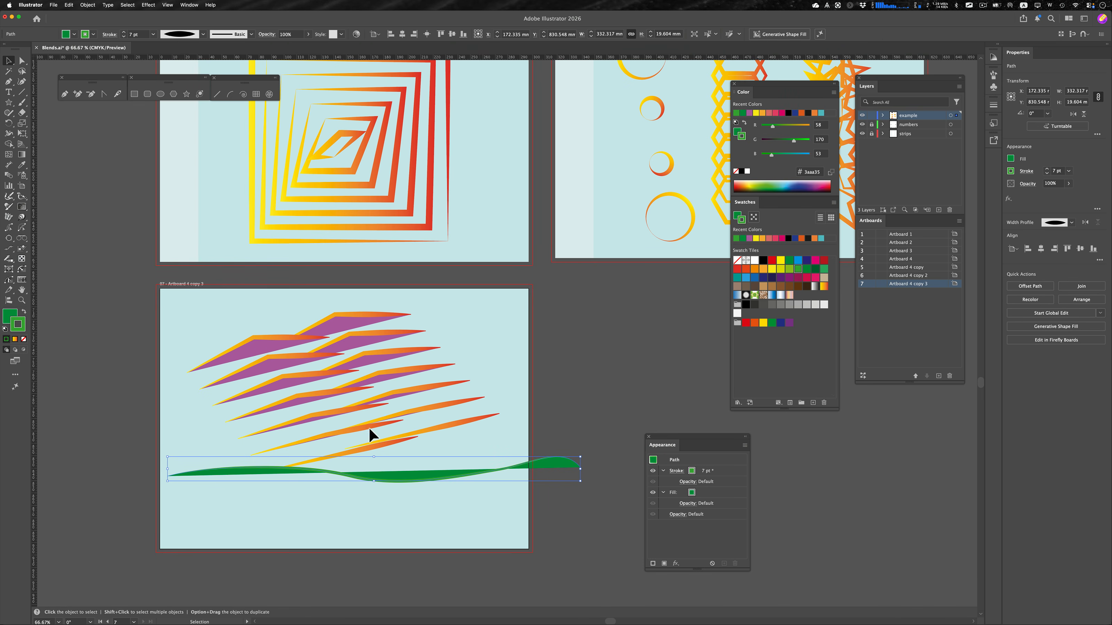
- Duplicate the green wave about 42 mm below and blend the two waves through their left ends
{"action": "left_click_drag", "start_coordinate": [337, 471], "coordinate": [348, 524]}
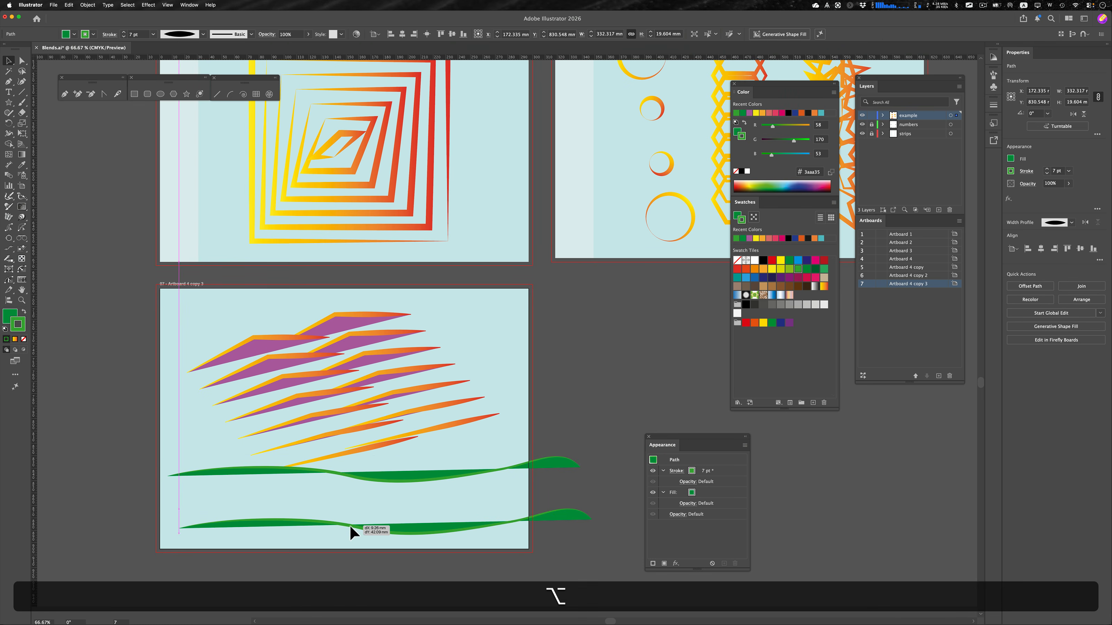
{"action": "left_click", "coordinate": [351, 473], "text": "shift"}
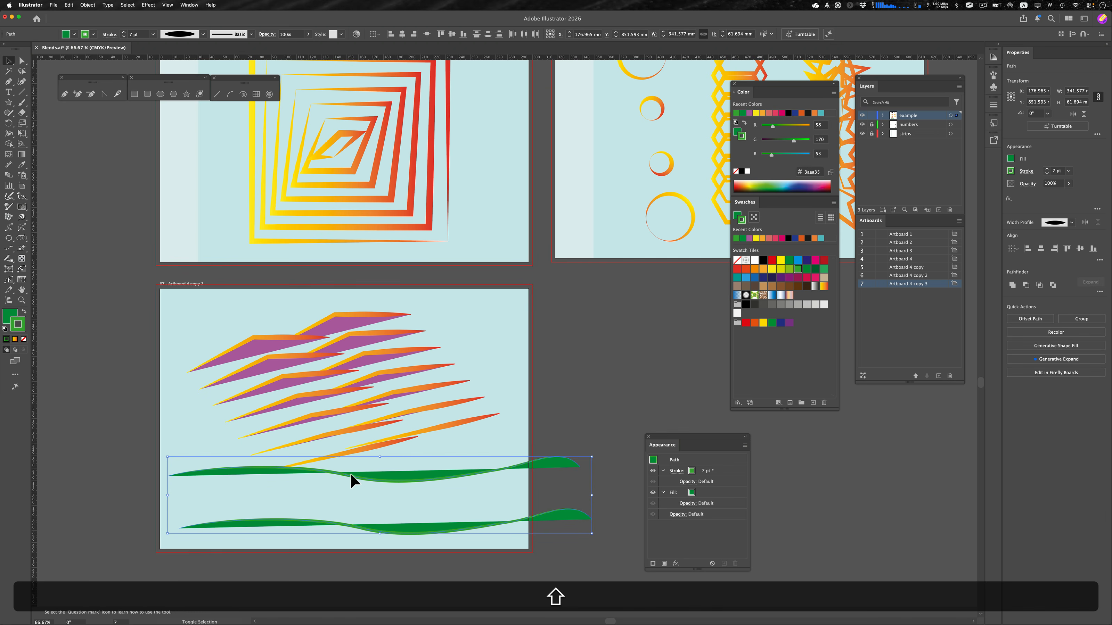
{"action": "left_click", "coordinate": [8, 175]}
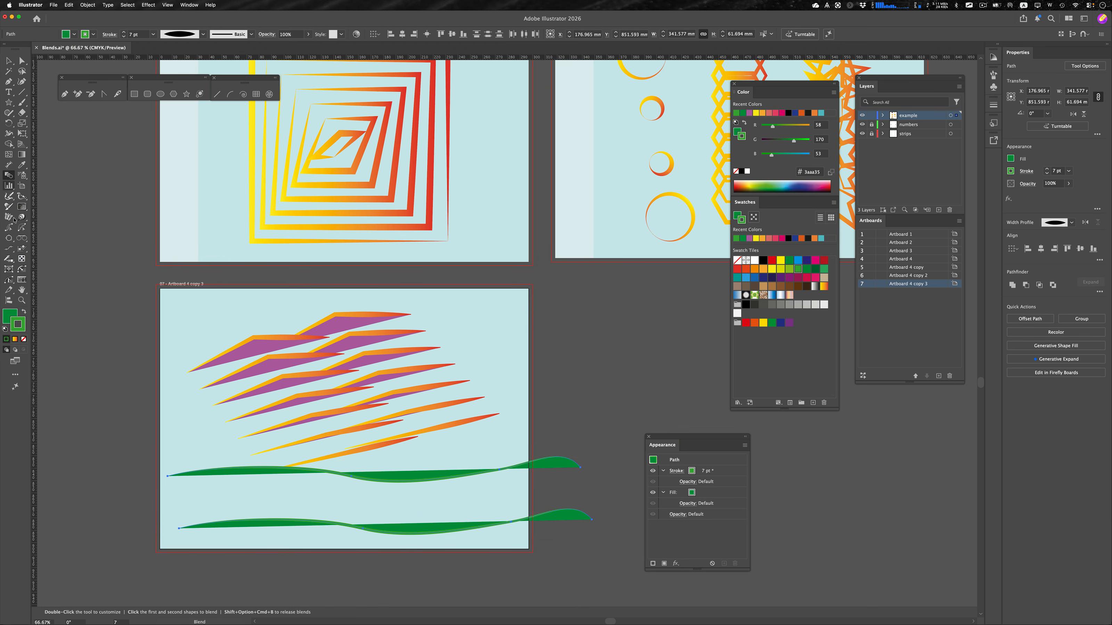
{"action": "left_click", "coordinate": [168, 479]}
{"action": "left_click", "coordinate": [180, 530]}
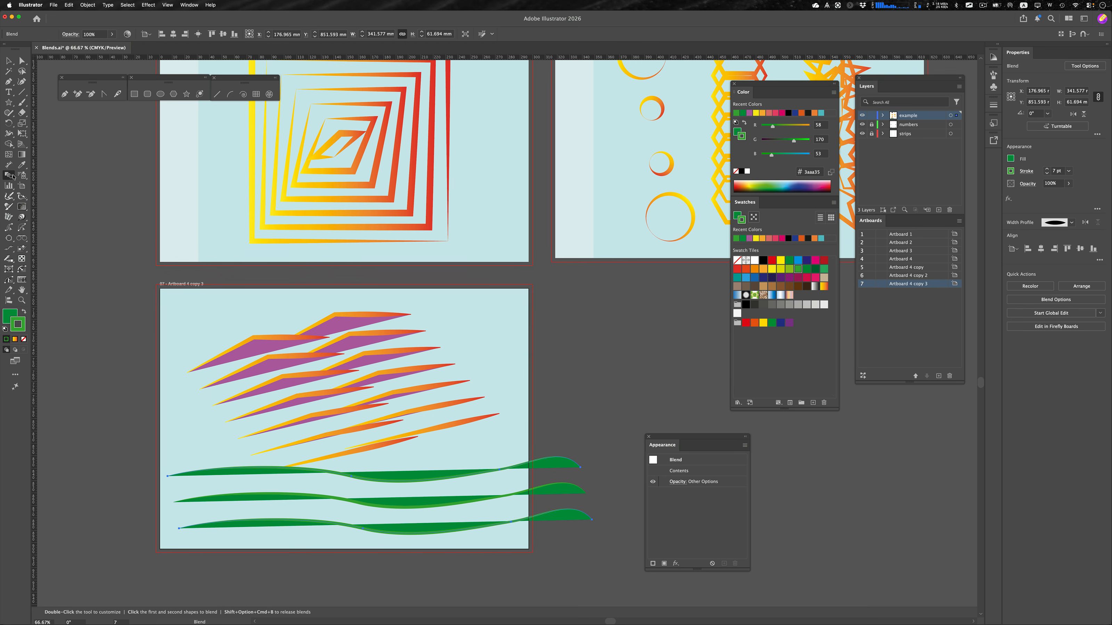
- Set the green wave blend's spacing to Specified Steps with 5 steps
{"action": "double_click", "coordinate": [9, 175]}
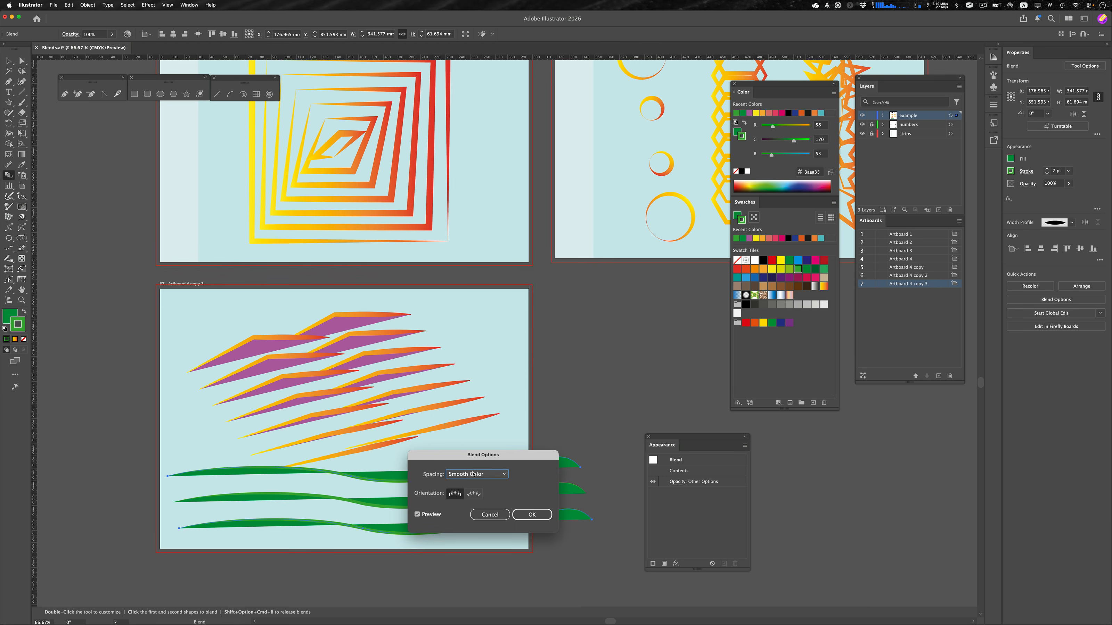
{"action": "left_click", "coordinate": [476, 475]}
{"action": "left_click", "coordinate": [477, 484]}
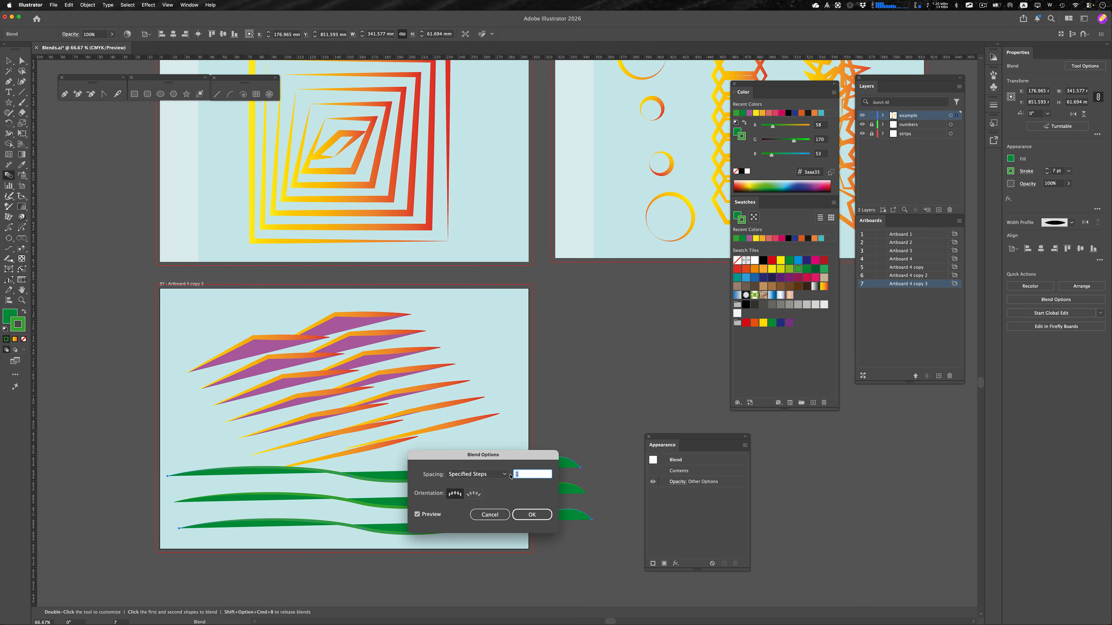
{"action": "key", "text": "Up"}
{"action": "key", "text": "Up"}
{"action": "key", "text": "Up"}
{"action": "key", "text": "Up"}
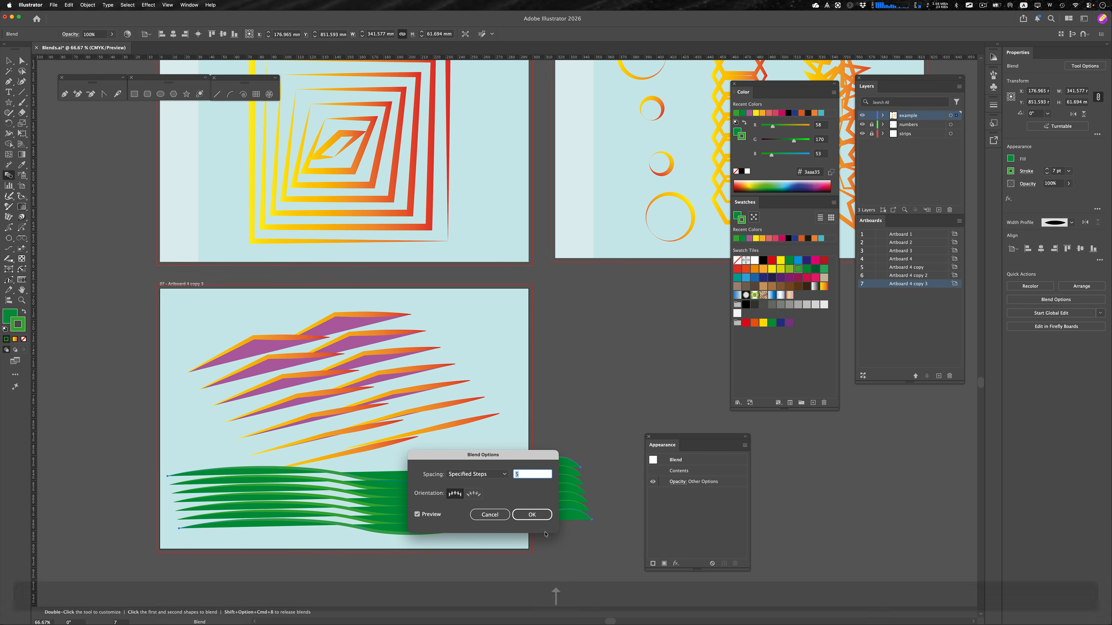
{"action": "left_click", "coordinate": [532, 514]}
- Reshape the lowest green wave by swinging its middle anchor's right direction handle upward, reversing the curve around that point
{"action": "key", "text": "a"}
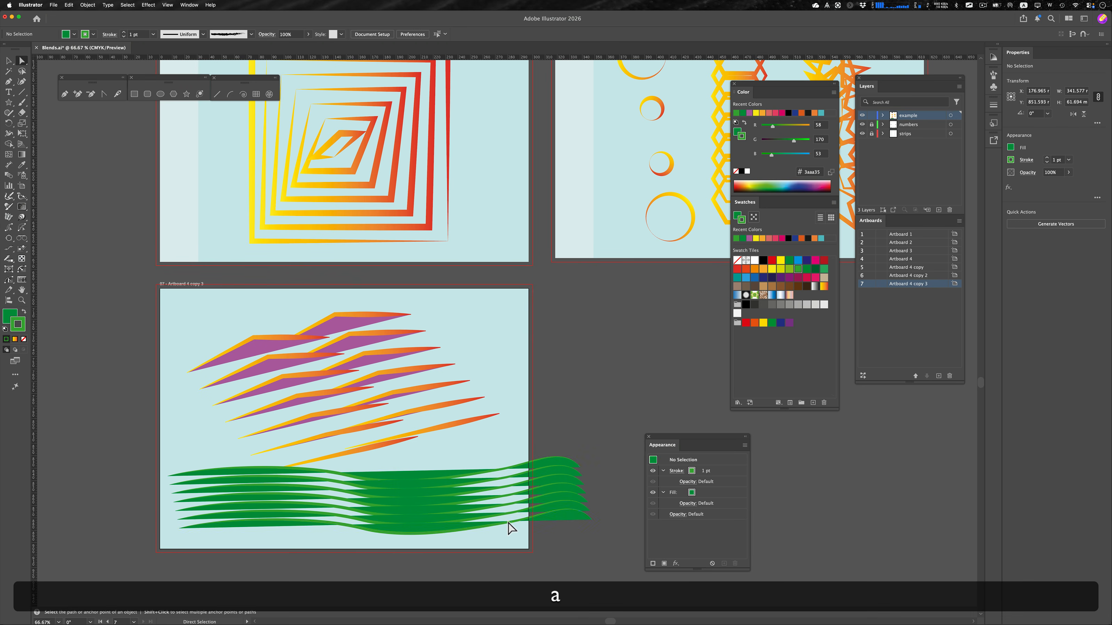
{"action": "left_click", "coordinate": [511, 522]}
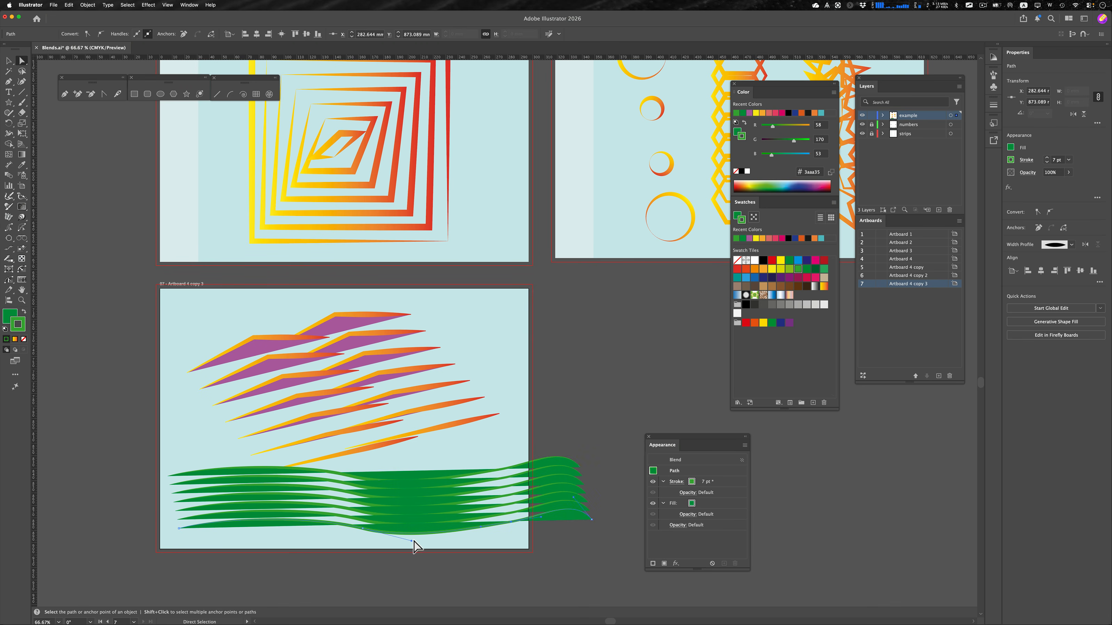
{"action": "left_click", "coordinate": [362, 528]}
{"action": "left_click_drag", "start_coordinate": [413, 541], "coordinate": [418, 512]}
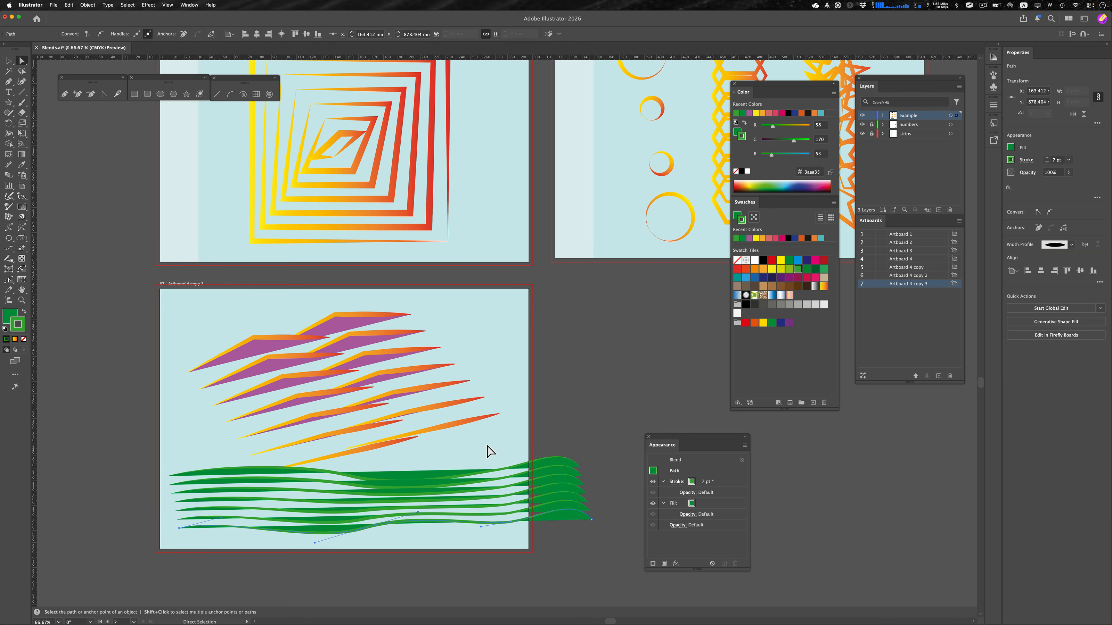
{"action": "left_click", "coordinate": [490, 453]}
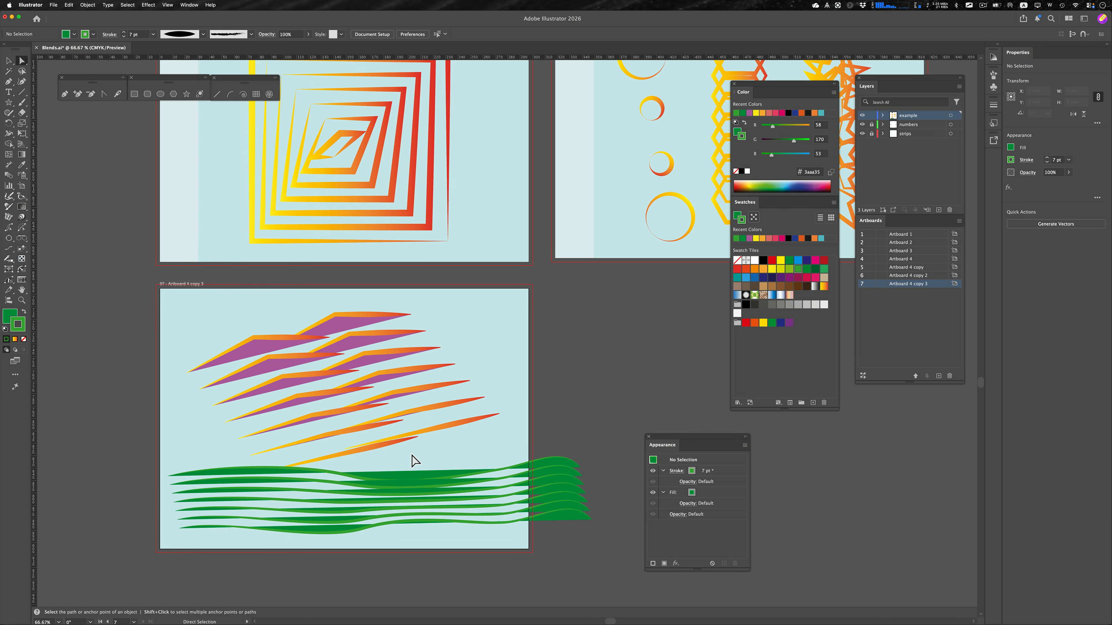
{"action": "scroll", "coordinate": [427, 397], "scroll_direction": "down", "scroll_amount": 3}
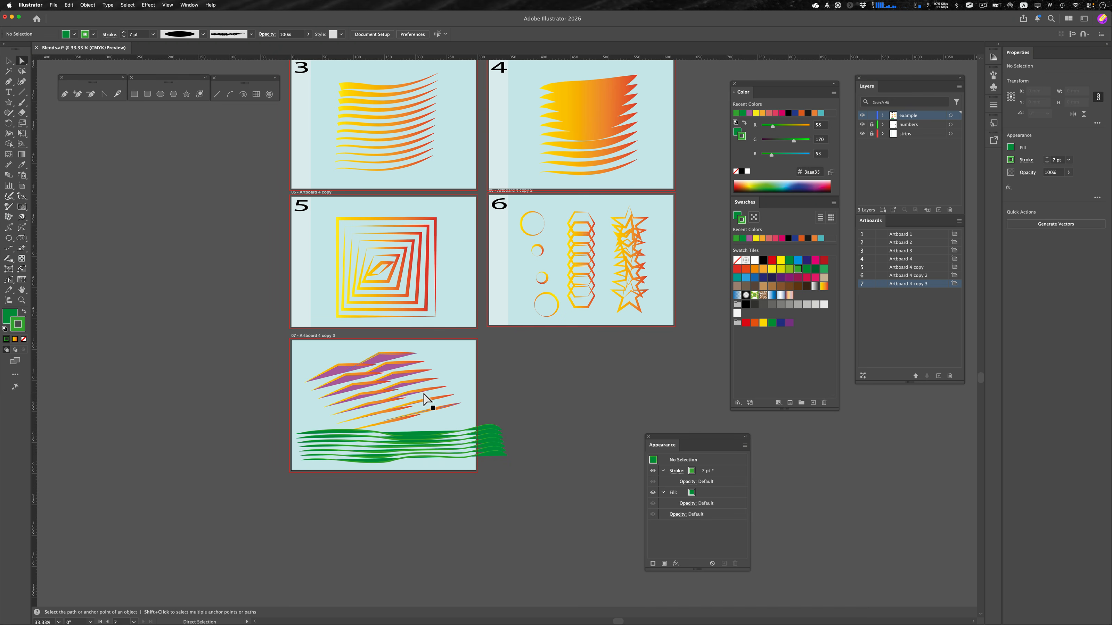
{"action": "key", "text": "space"}
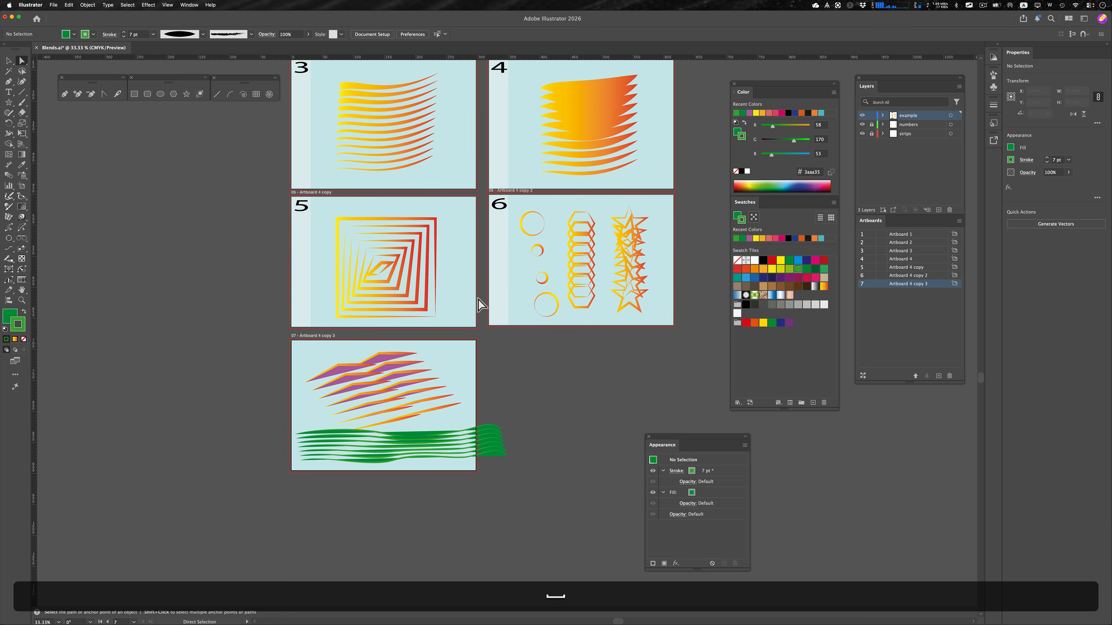
{"action": "left_click_drag", "start_coordinate": [474, 311], "coordinate": [410, 371]}
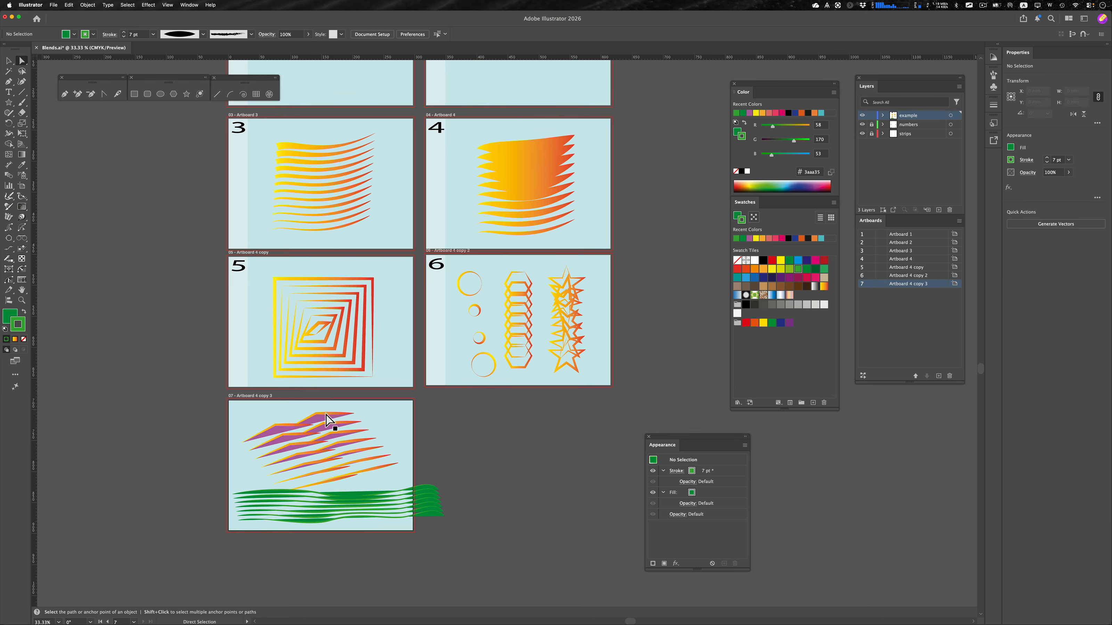
{"action": "key", "text": "v"}
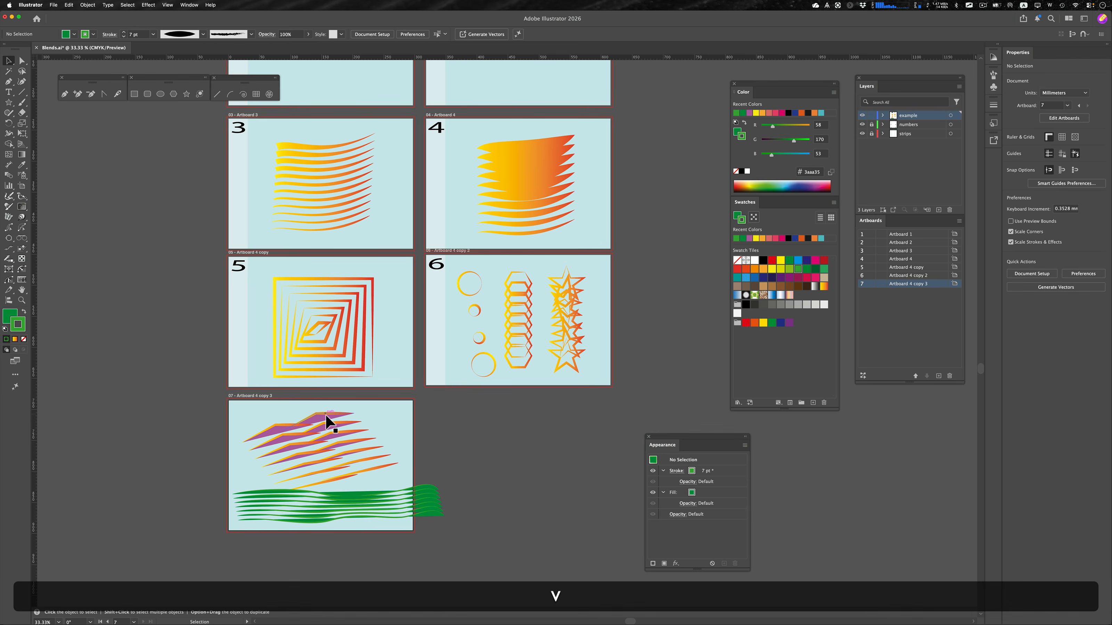
- Move the front mountain blend on artboard 7 to the right so the two purple mountain blends stand side by side
{"action": "left_click_drag", "start_coordinate": [329, 421], "coordinate": [366, 414]}
{"action": "scroll", "coordinate": [372, 422], "scroll_direction": "up", "scroll_amount": 2}
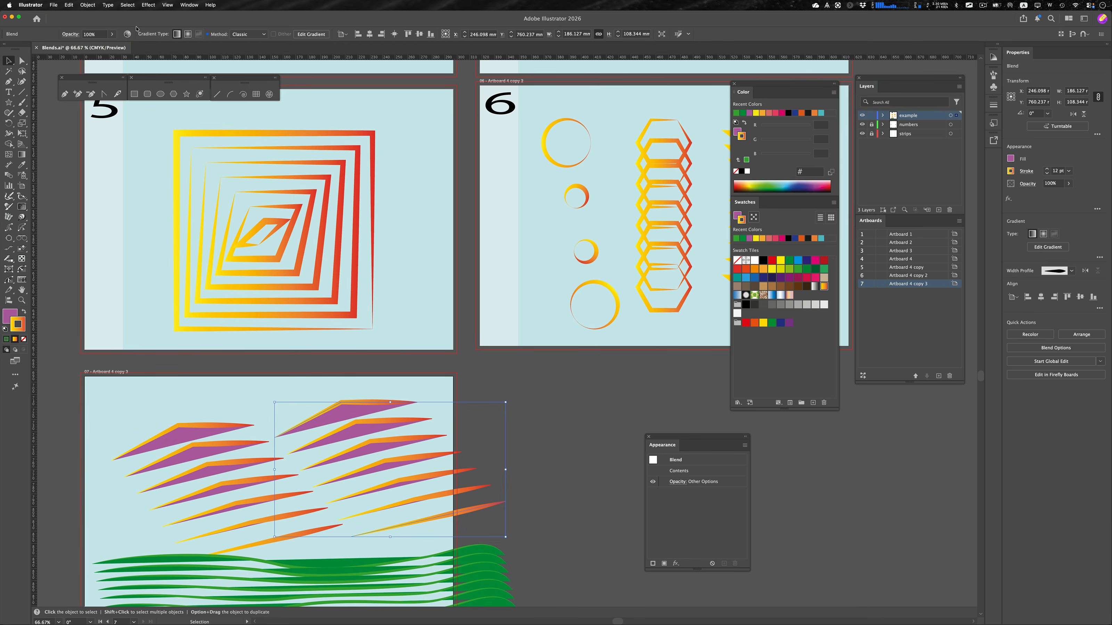
- Try a Twist effect of up to 380° on the entire right-hand mountain blend and discard it
{"action": "left_click", "coordinate": [148, 5]}
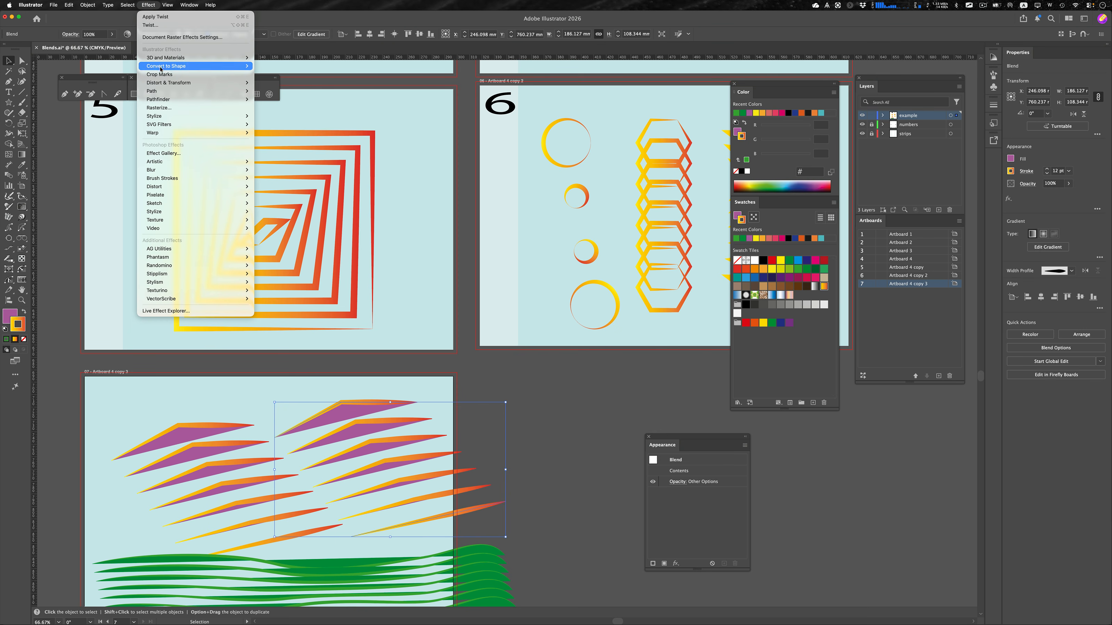
{"action": "mouse_move", "coordinate": [162, 84]}
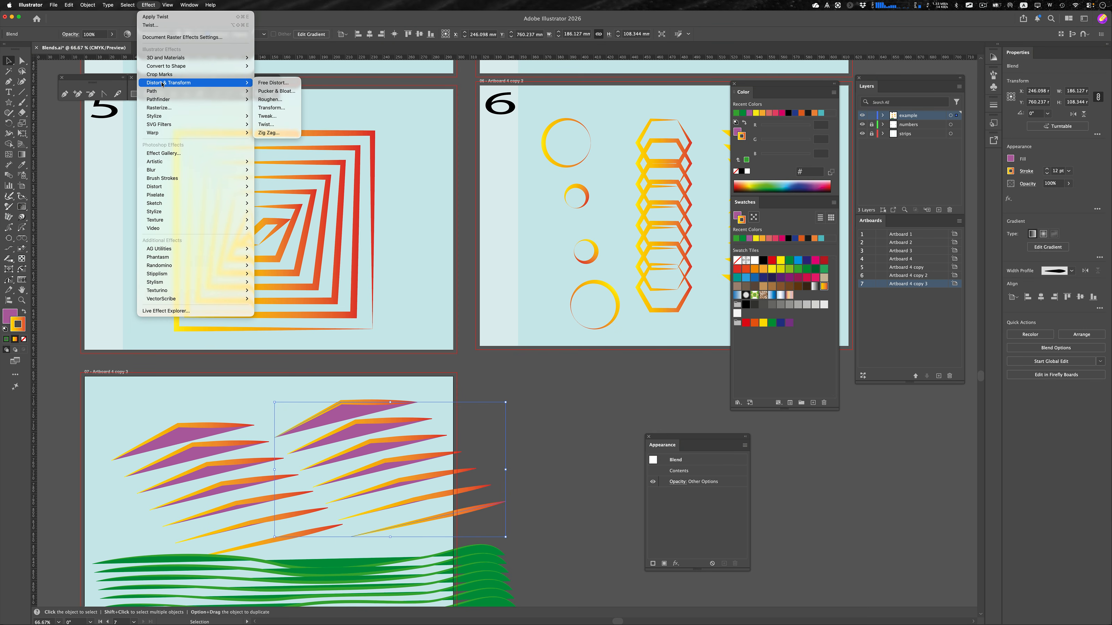
{"action": "left_click", "coordinate": [267, 125]}
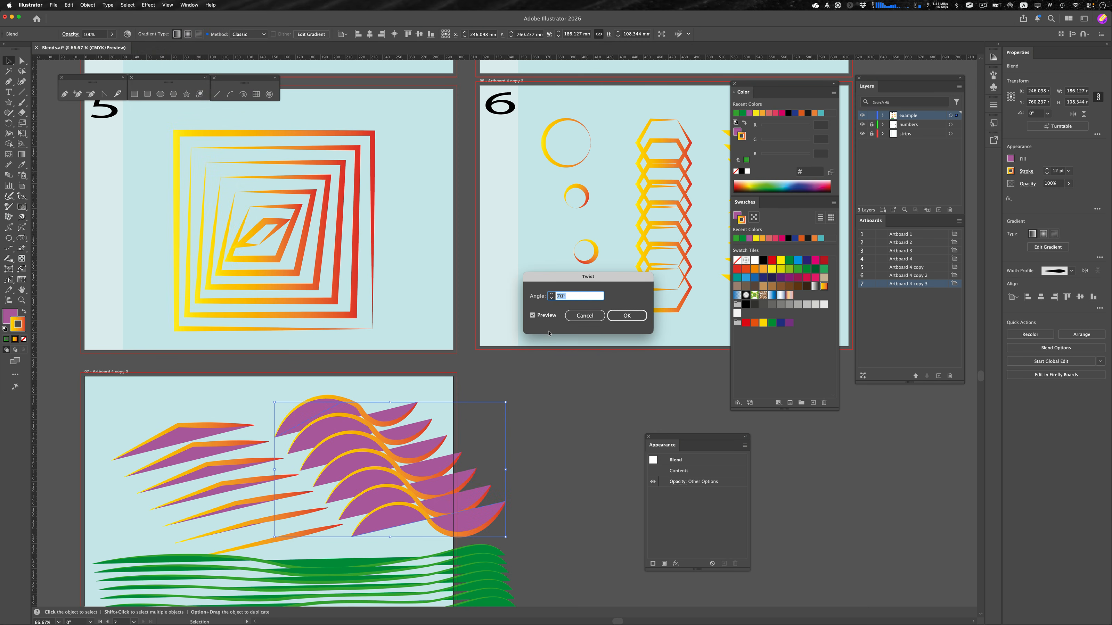
{"action": "left_click", "coordinate": [552, 294]}
{"action": "left_click", "coordinate": [552, 295]}
{"action": "left_click", "coordinate": [551, 294]}
{"action": "left_click", "coordinate": [551, 295]}
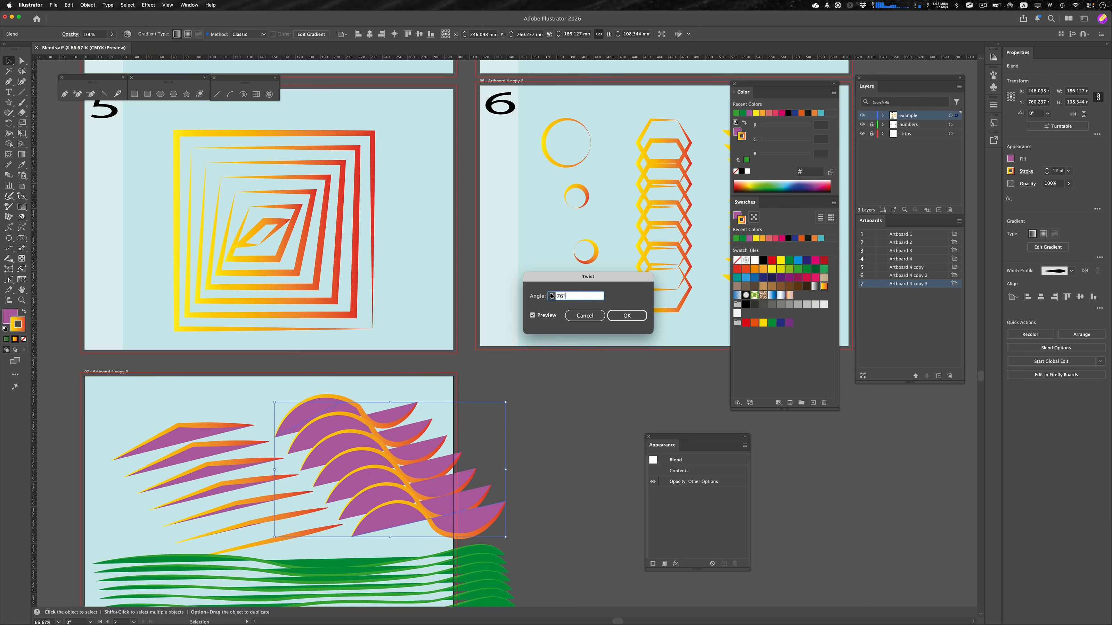
{"action": "left_click", "coordinate": [552, 294], "text": "shift"}
{"action": "left_click", "coordinate": [551, 295], "text": "shift"}
{"action": "left_click", "coordinate": [551, 295], "text": "shift"}
{"action": "left_click", "coordinate": [551, 294], "text": "shift"}
{"action": "left_click", "coordinate": [551, 294], "text": "shift"}
{"action": "left_click", "coordinate": [551, 294], "text": "shift"}
{"action": "left_click", "coordinate": [551, 295], "text": "shift"}
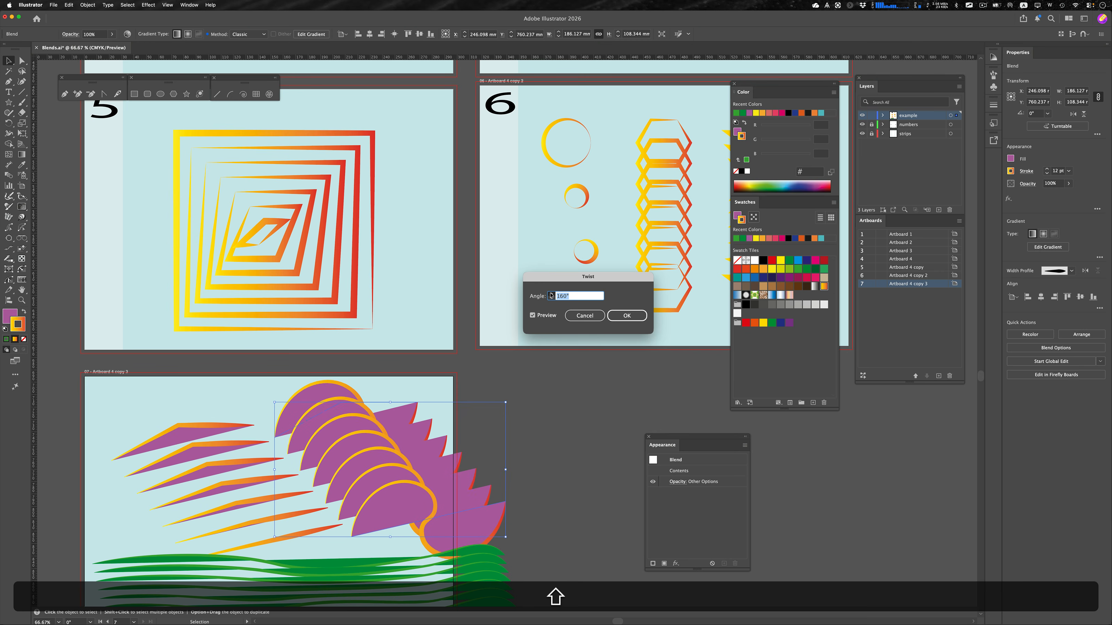
{"action": "left_click", "coordinate": [551, 294], "text": "shift"}
{"action": "left_click", "coordinate": [551, 295], "text": "shift"}
{"action": "left_click", "coordinate": [551, 295], "text": "shift"}
{"action": "left_click", "coordinate": [551, 295], "text": "shift"}
{"action": "left_click", "coordinate": [551, 295], "text": "shift"}
{"action": "left_click", "coordinate": [551, 294], "text": "shift"}
{"action": "left_click", "coordinate": [551, 295], "text": "shift"}
{"action": "left_click", "coordinate": [551, 295], "text": "shift"}
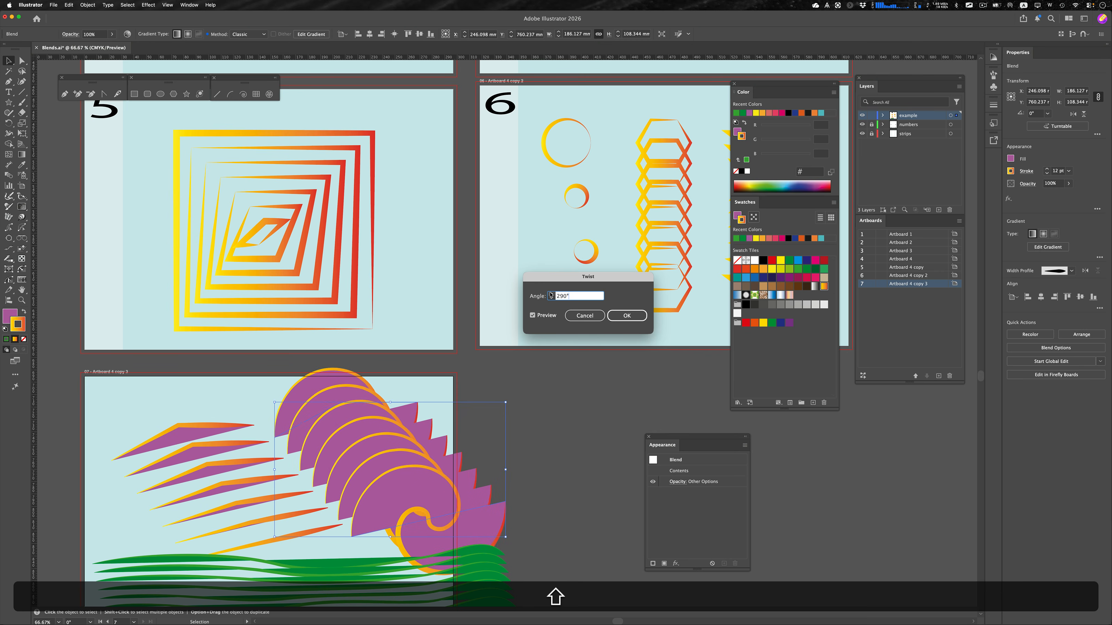
{"action": "left_click", "coordinate": [551, 294], "text": "shift"}
{"action": "left_click", "coordinate": [551, 295], "text": "shift"}
{"action": "left_click", "coordinate": [551, 295], "text": "shift"}
{"action": "left_click", "coordinate": [552, 294], "text": "shift"}
{"action": "left_click", "coordinate": [551, 294], "text": "shift"}
{"action": "left_click", "coordinate": [552, 295], "text": "shift"}
{"action": "left_click", "coordinate": [551, 295], "text": "shift"}
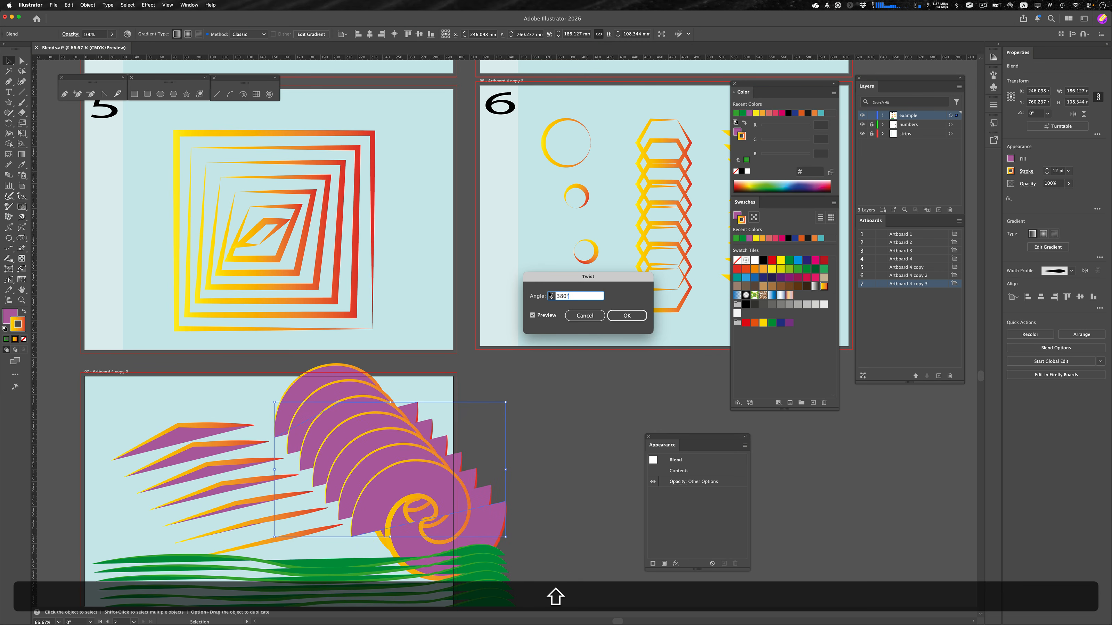
{"action": "left_click", "coordinate": [577, 316]}
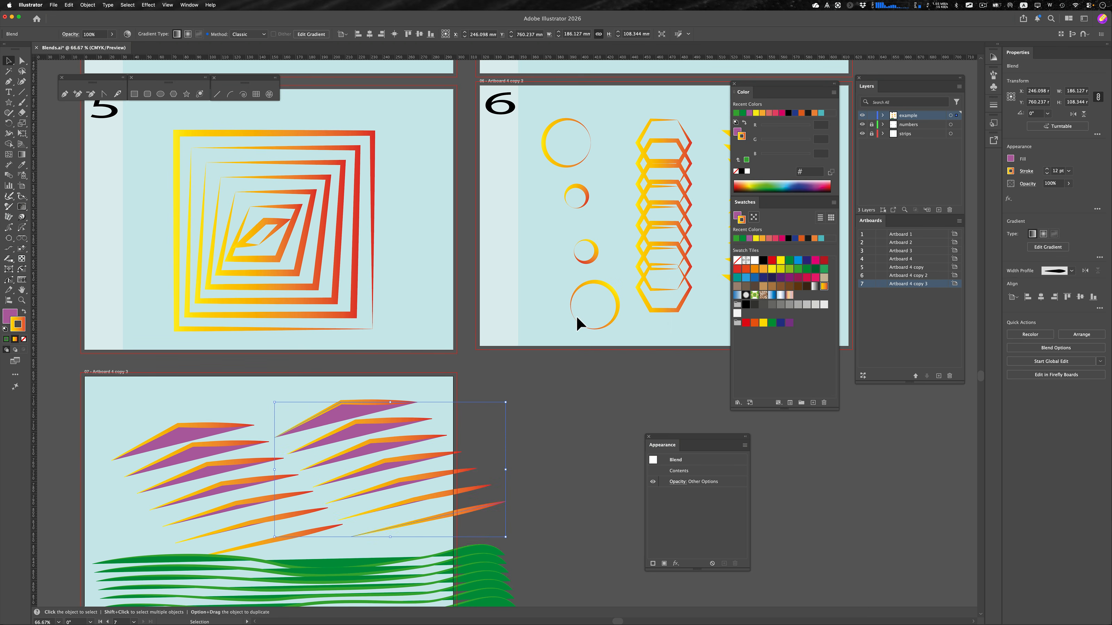
- Give only the top source path of the right-hand mountain blend a Twist effect with a 360° angle
{"action": "key", "text": "a"}
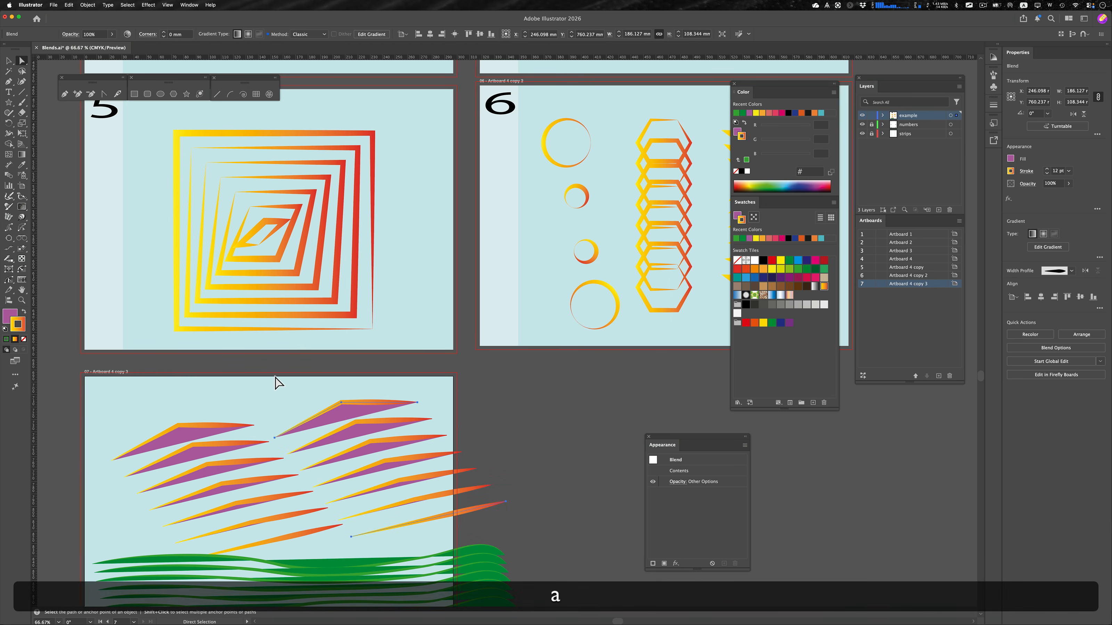
{"action": "left_click", "coordinate": [267, 387]}
{"action": "left_click_drag", "start_coordinate": [253, 380], "coordinate": [428, 425]}
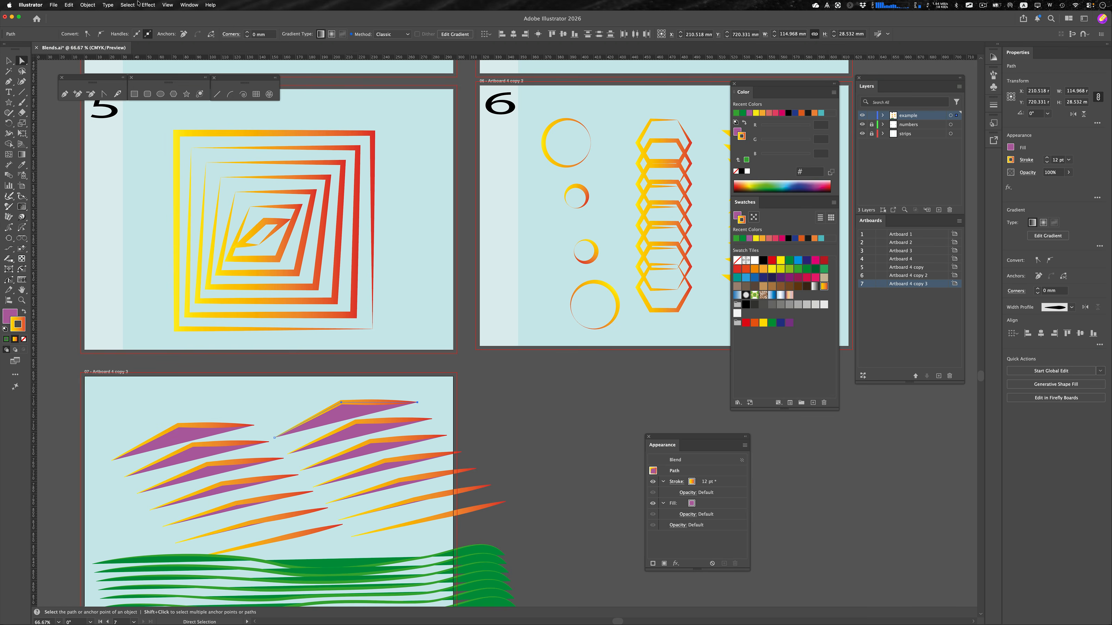
{"action": "left_click", "coordinate": [147, 5]}
{"action": "mouse_move", "coordinate": [171, 82]}
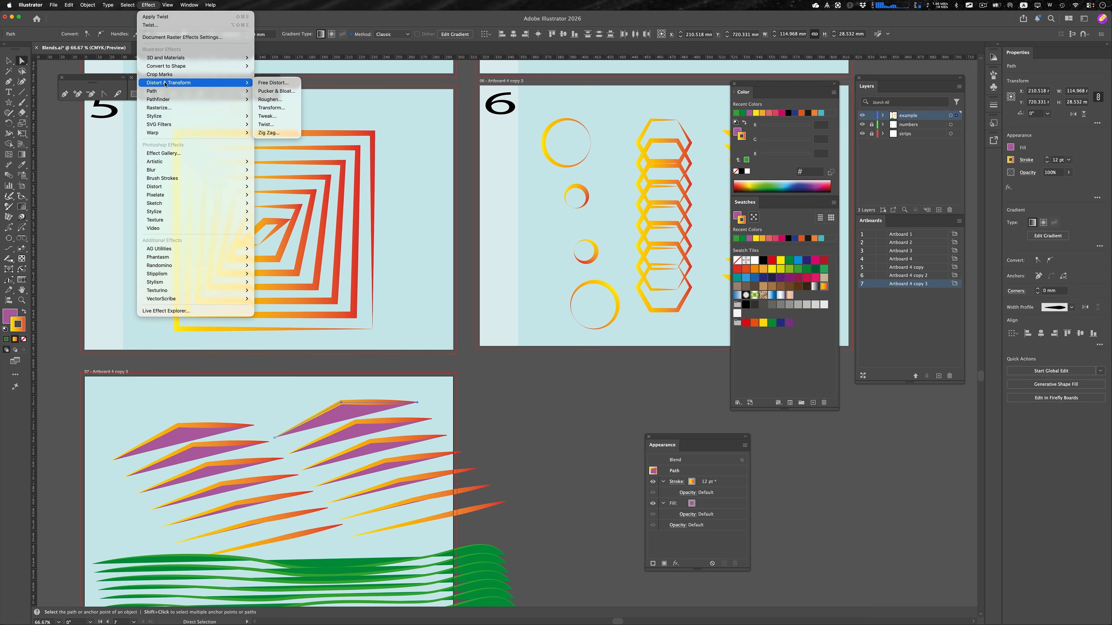
{"action": "left_click", "coordinate": [266, 124]}
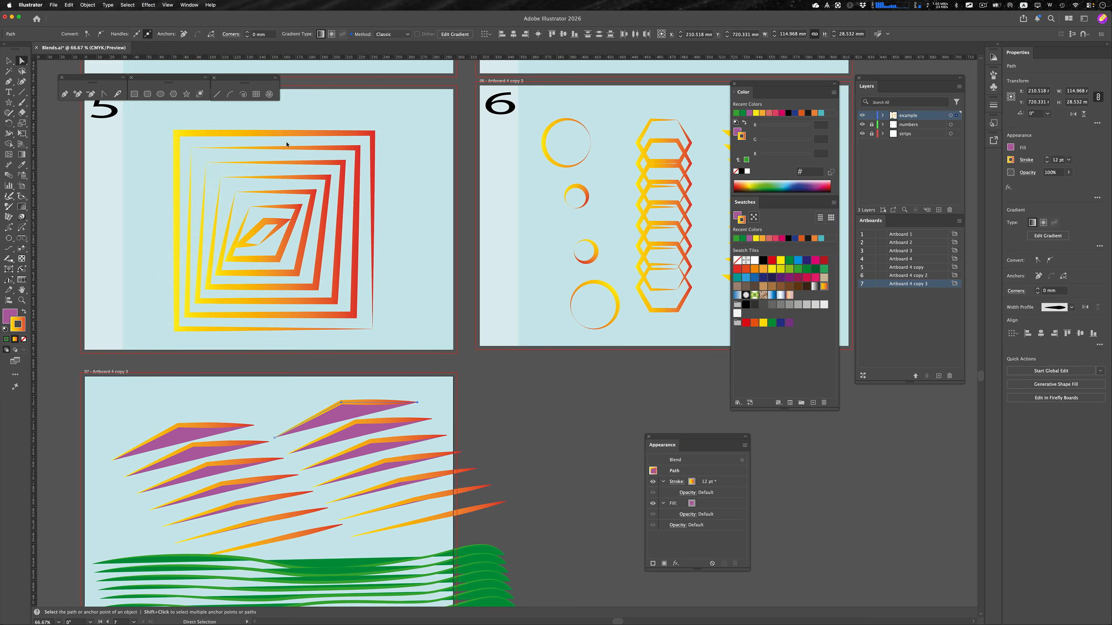
{"action": "key", "text": "shift"}
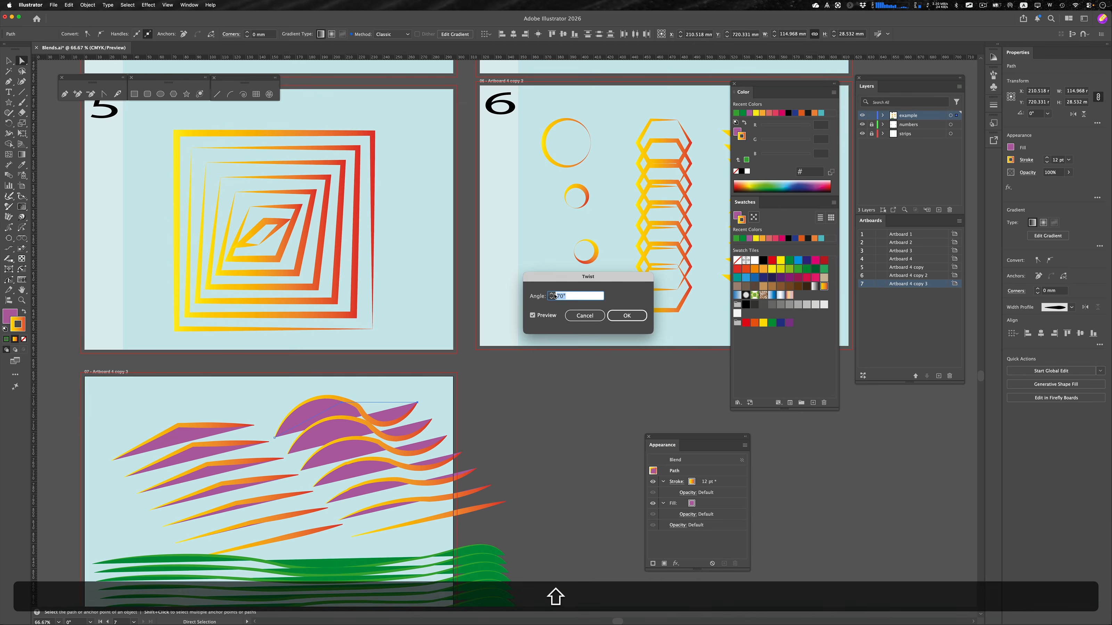
{"action": "left_click", "coordinate": [551, 295], "text": "shift"}
{"action": "left_click", "coordinate": [551, 294], "text": "shift"}
{"action": "left_click", "coordinate": [551, 294], "text": "shift"}
{"action": "left_click", "coordinate": [551, 294], "text": "shift"}
{"action": "left_click", "coordinate": [551, 294], "text": "shift"}
{"action": "left_click", "coordinate": [551, 294], "text": "shift"}
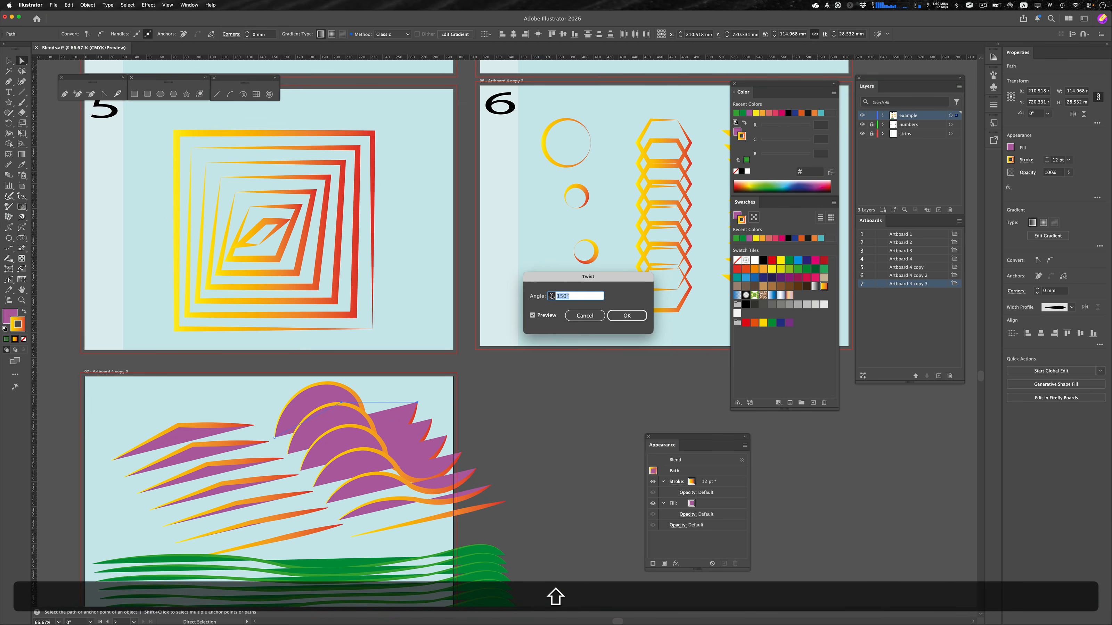
{"action": "left_click", "coordinate": [551, 295], "text": "shift"}
{"action": "left_click", "coordinate": [551, 294], "text": "shift"}
{"action": "left_click", "coordinate": [551, 294], "text": "shift"}
{"action": "left_click", "coordinate": [551, 294], "text": "shift"}
{"action": "left_click", "coordinate": [551, 294], "text": "shift"}
{"action": "left_click", "coordinate": [551, 294], "text": "shift"}
{"action": "left_click", "coordinate": [551, 294], "text": "shift"}
{"action": "left_click", "coordinate": [551, 295], "text": "shift"}
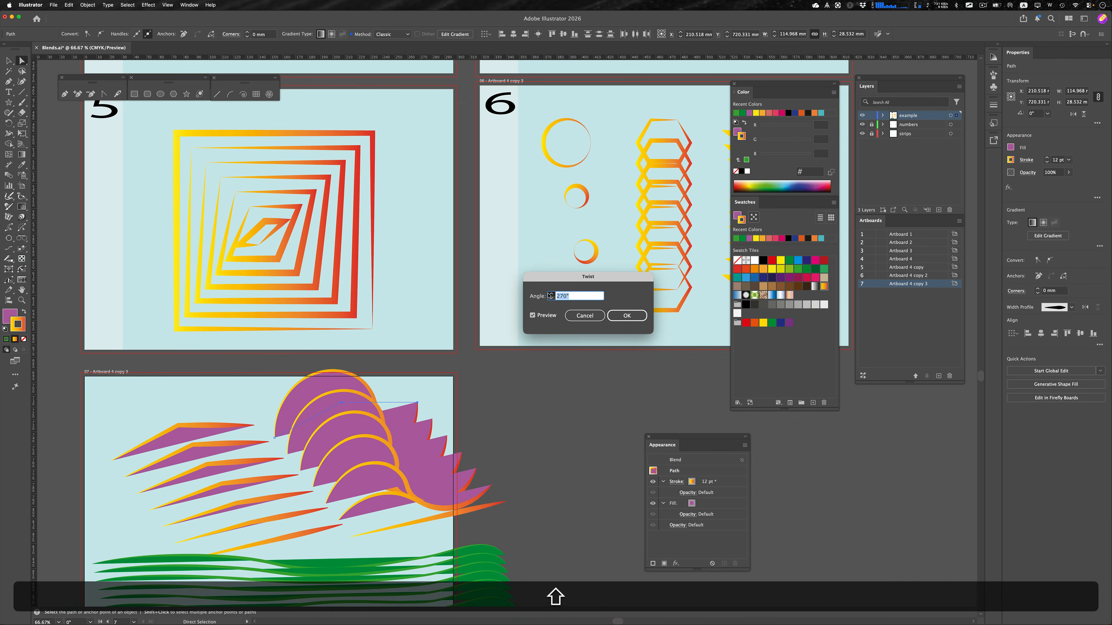
{"action": "left_click", "coordinate": [551, 294], "text": "shift"}
{"action": "left_click", "coordinate": [551, 294], "text": "shift"}
{"action": "left_click", "coordinate": [551, 294], "text": "shift"}
{"action": "left_click", "coordinate": [551, 294], "text": "shift"}
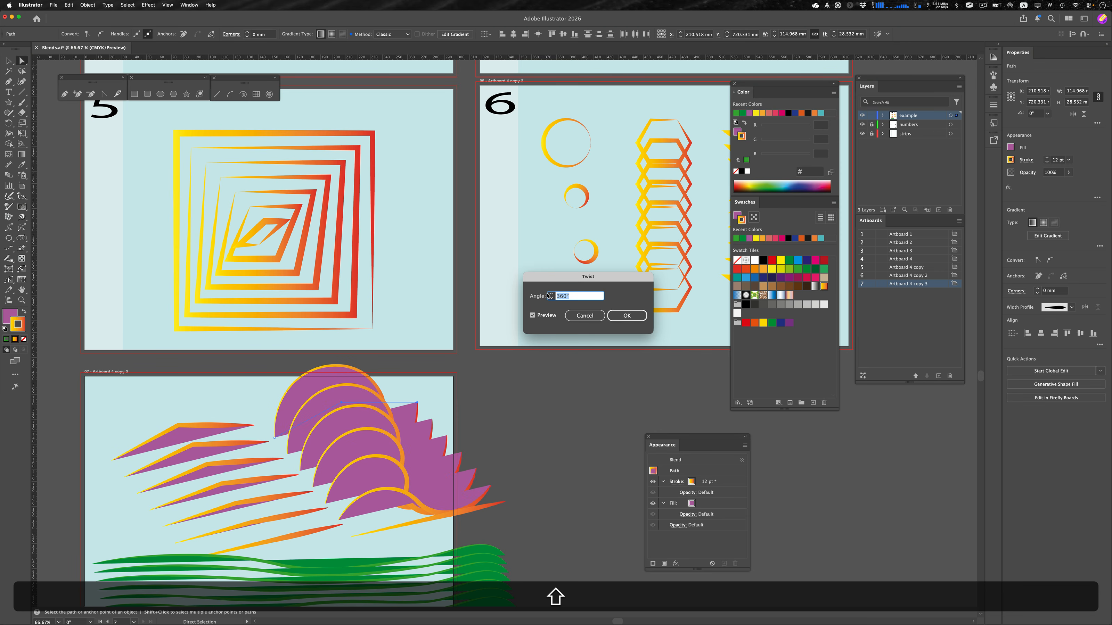